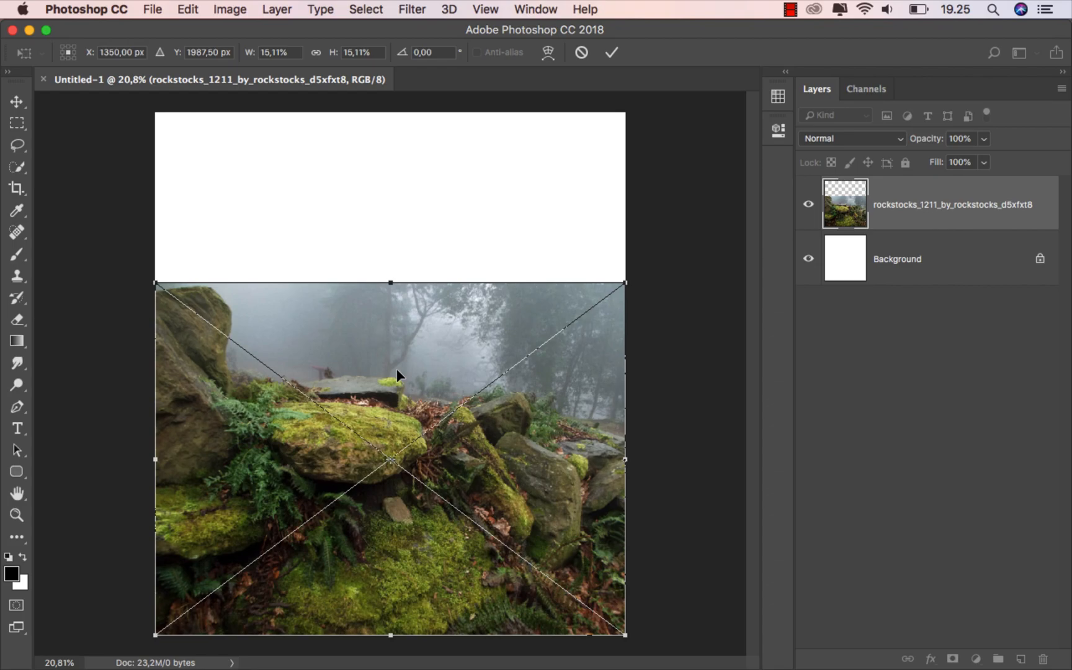
Scale up the mossy rock photo, drag it over the lower canvas, and commit the transform
{"action": "scroll", "coordinate": [397, 369], "scroll_direction": "down", "scroll_amount": 3}
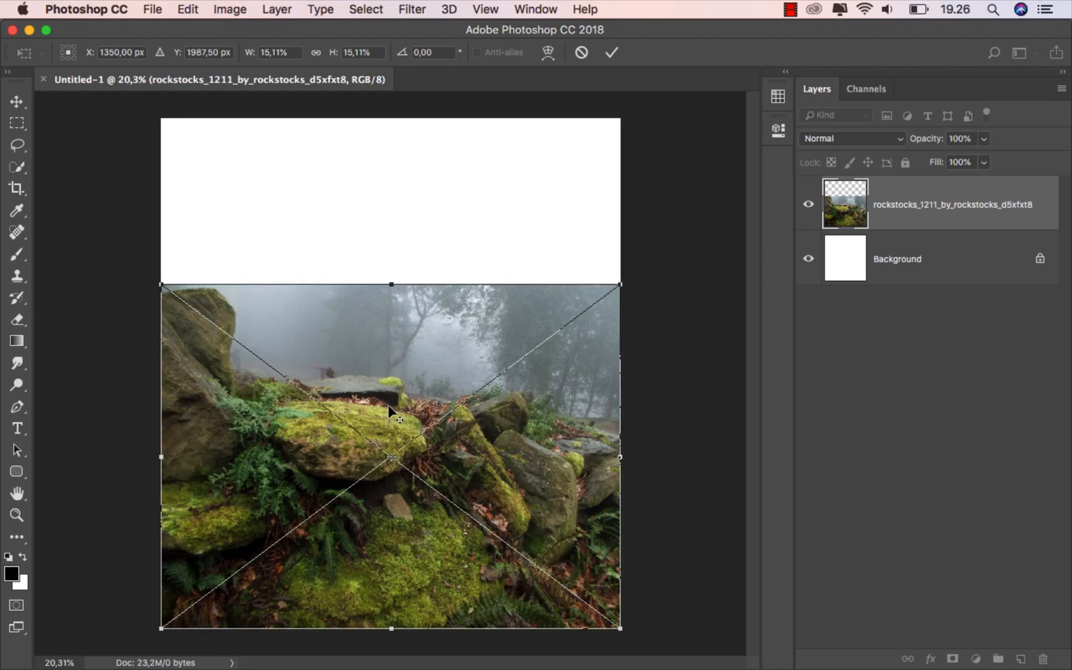
{"action": "scroll", "coordinate": [388, 408], "scroll_direction": "down", "scroll_amount": 1}
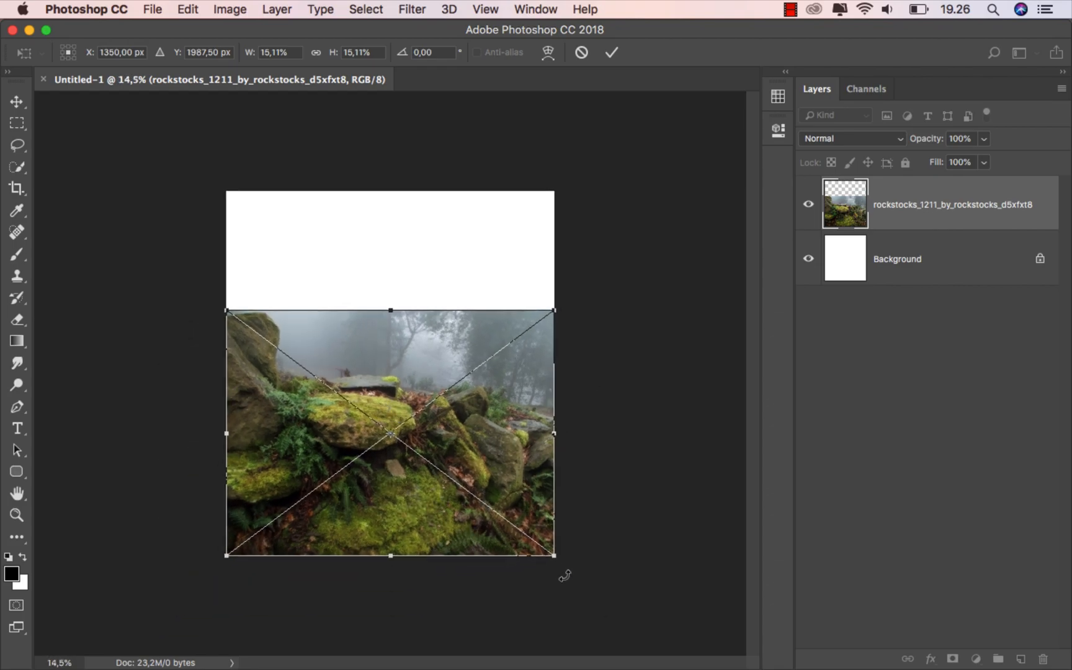
{"action": "left_click_drag", "start_coordinate": [548, 562], "coordinate": [605, 602]}
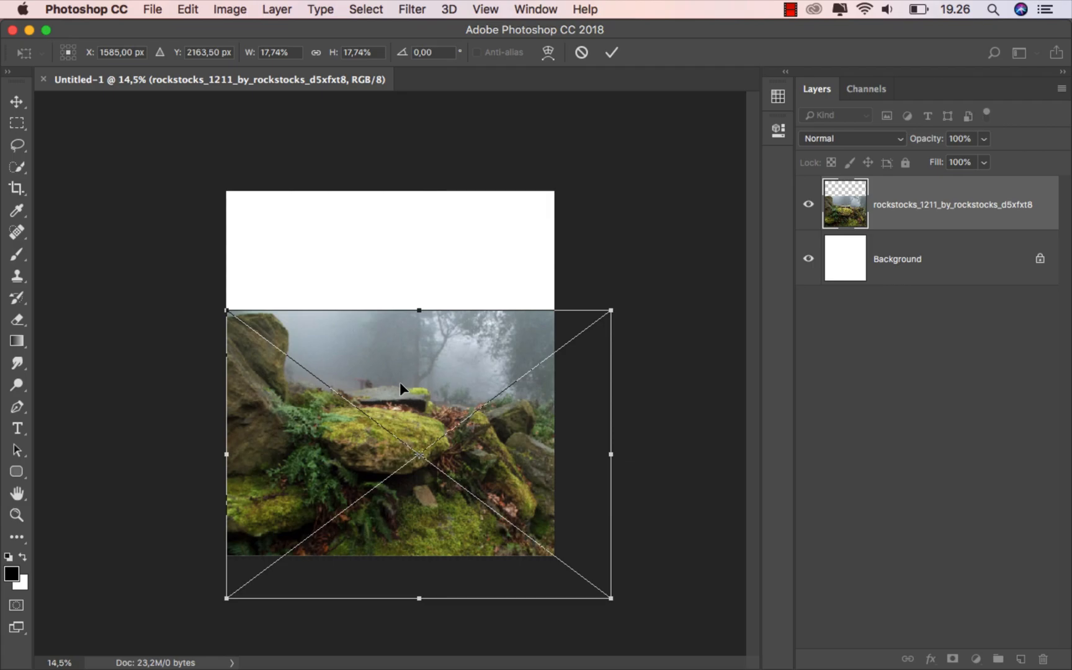
{"action": "left_click_drag", "start_coordinate": [399, 382], "coordinate": [397, 430]}
{"action": "left_click", "coordinate": [610, 52]}
With the Quick Selection Tool, brush a selection over the tall rock and flat grey rock
{"action": "scroll", "coordinate": [404, 455], "scroll_direction": "up", "scroll_amount": 3}
{"action": "scroll", "coordinate": [404, 455], "scroll_direction": "up", "scroll_amount": 1}
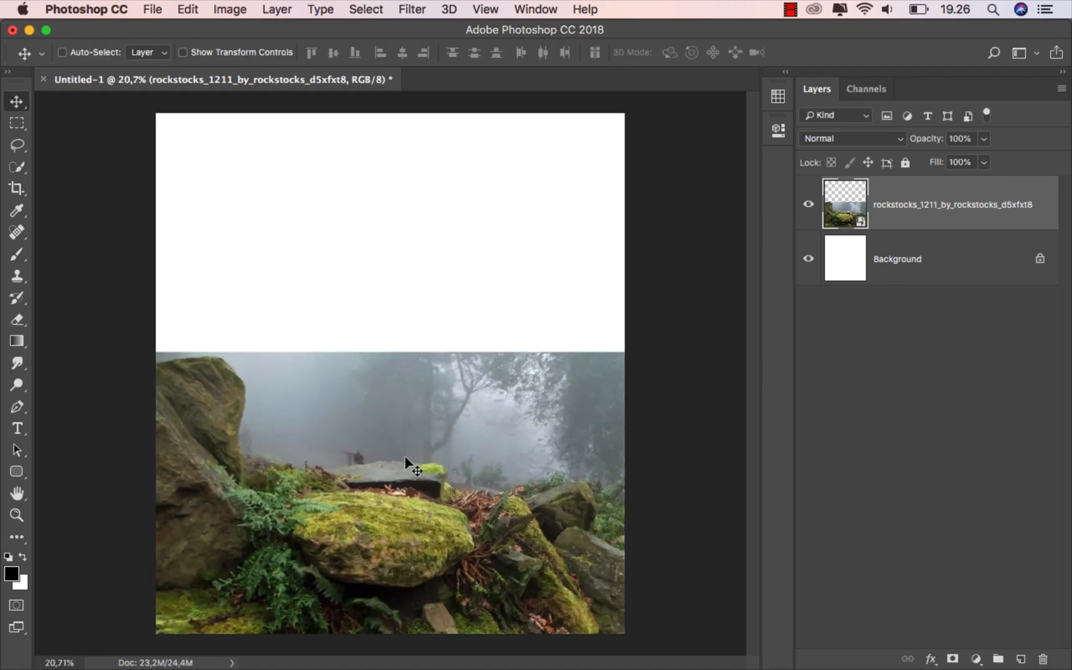
{"action": "left_click_drag", "start_coordinate": [19, 175], "coordinate": [53, 168]}
{"action": "mouse_move", "coordinate": [163, 374]}
{"action": "left_mouse_down"}
{"action": "mouse_move", "coordinate": [214, 375]}
{"action": "mouse_move", "coordinate": [236, 427]}
{"action": "mouse_move", "coordinate": [236, 483]}
{"action": "mouse_move", "coordinate": [397, 494]}
{"action": "mouse_move", "coordinate": [434, 479]}
{"action": "mouse_move", "coordinate": [389, 467]}
{"action": "mouse_move", "coordinate": [319, 474]}
{"action": "mouse_move", "coordinate": [510, 499]}
{"action": "mouse_move", "coordinate": [583, 489]}
{"action": "left_mouse_up"}
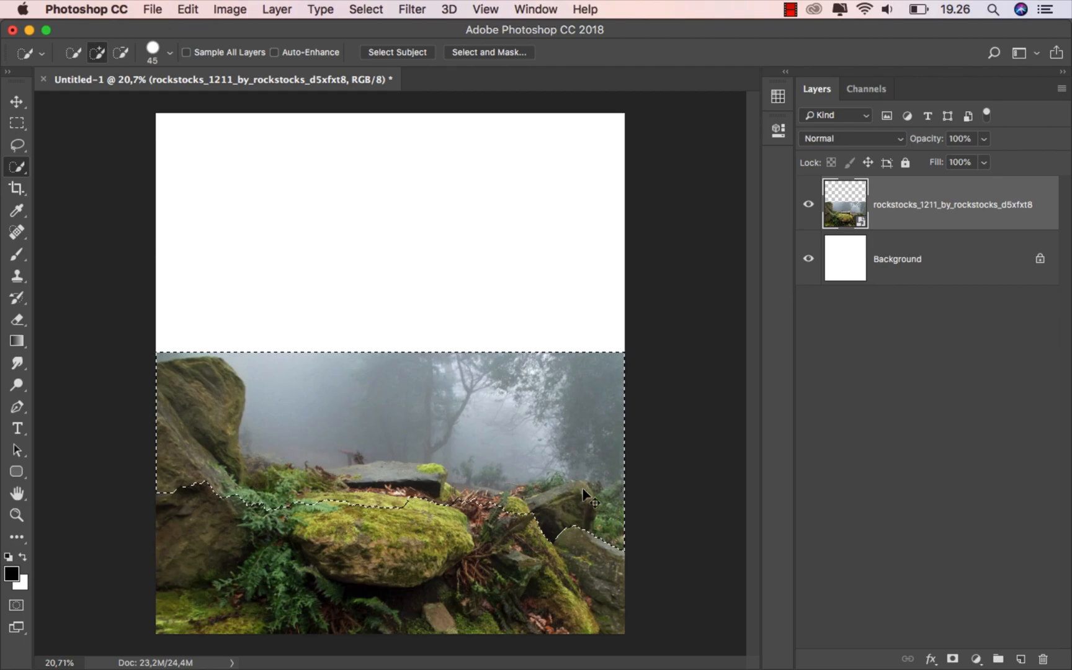
{"action": "key", "text": "super+z"}
Extend the selection across the ferns and right-hand rocks, undoing strokes that spill into the sky
{"action": "mouse_move", "coordinate": [443, 492]}
{"action": "left_mouse_down"}
{"action": "mouse_move", "coordinate": [511, 510]}
{"action": "mouse_move", "coordinate": [565, 501]}
{"action": "mouse_move", "coordinate": [586, 585]}
{"action": "mouse_move", "coordinate": [236, 561]}
{"action": "left_mouse_up"}
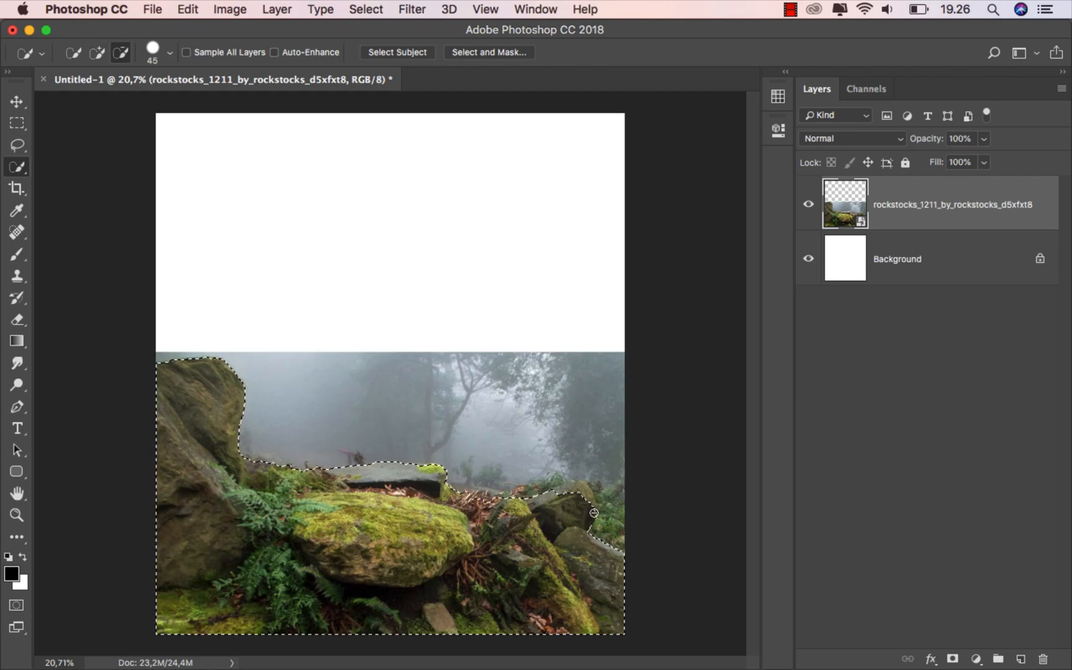
{"action": "scroll", "coordinate": [545, 510], "scroll_direction": "up", "scroll_amount": 6}
{"action": "mouse_move", "coordinate": [540, 515]}
{"action": "left_mouse_down"}
{"action": "mouse_move", "coordinate": [558, 533]}
{"action": "mouse_move", "coordinate": [515, 472]}
{"action": "mouse_move", "coordinate": [558, 477]}
{"action": "mouse_move", "coordinate": [613, 516]}
{"action": "mouse_move", "coordinate": [514, 452]}
{"action": "mouse_move", "coordinate": [490, 449]}
{"action": "mouse_move", "coordinate": [415, 478]}
{"action": "left_mouse_up"}
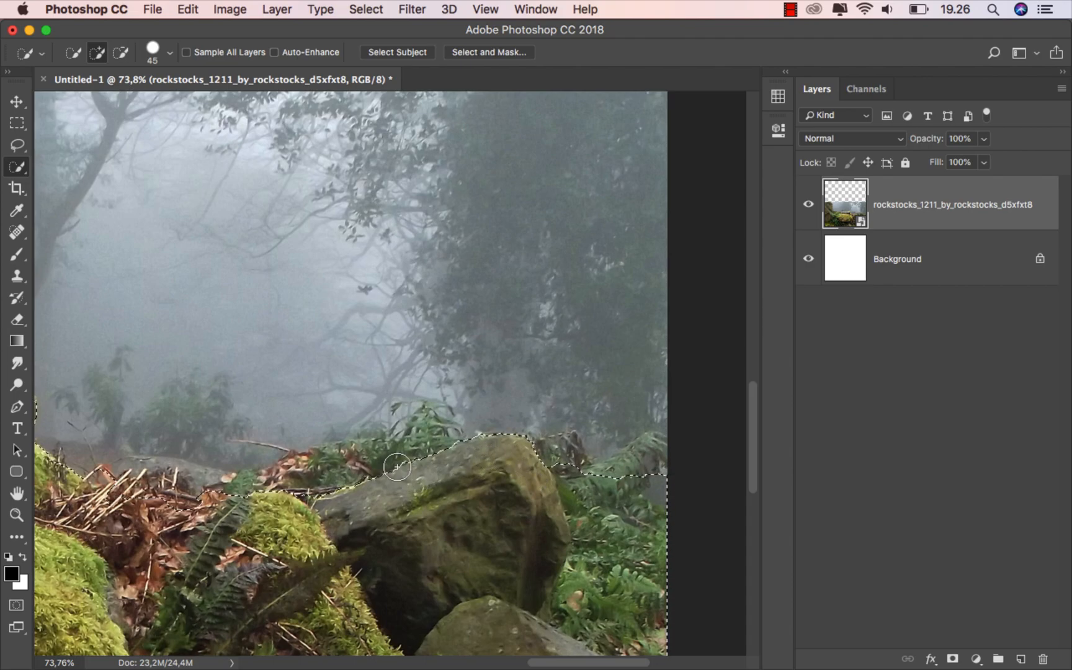
{"action": "scroll", "coordinate": [163, 472], "scroll_direction": "down", "scroll_amount": 2}
{"action": "left_click_drag", "start_coordinate": [163, 472], "coordinate": [152, 473]}
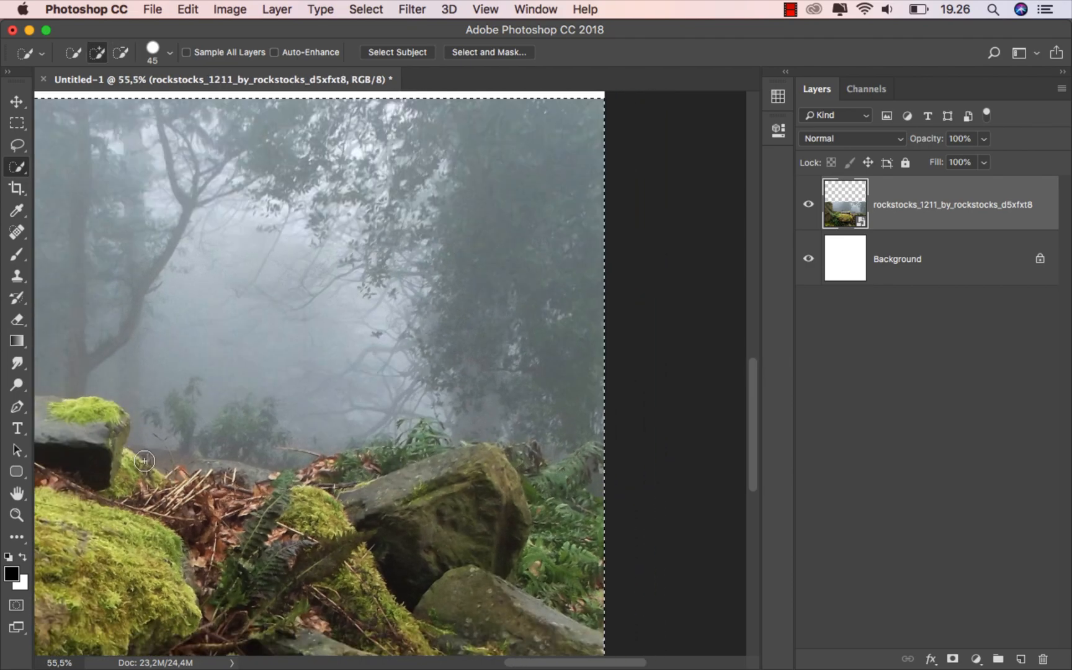
{"action": "key", "text": "super+z"}
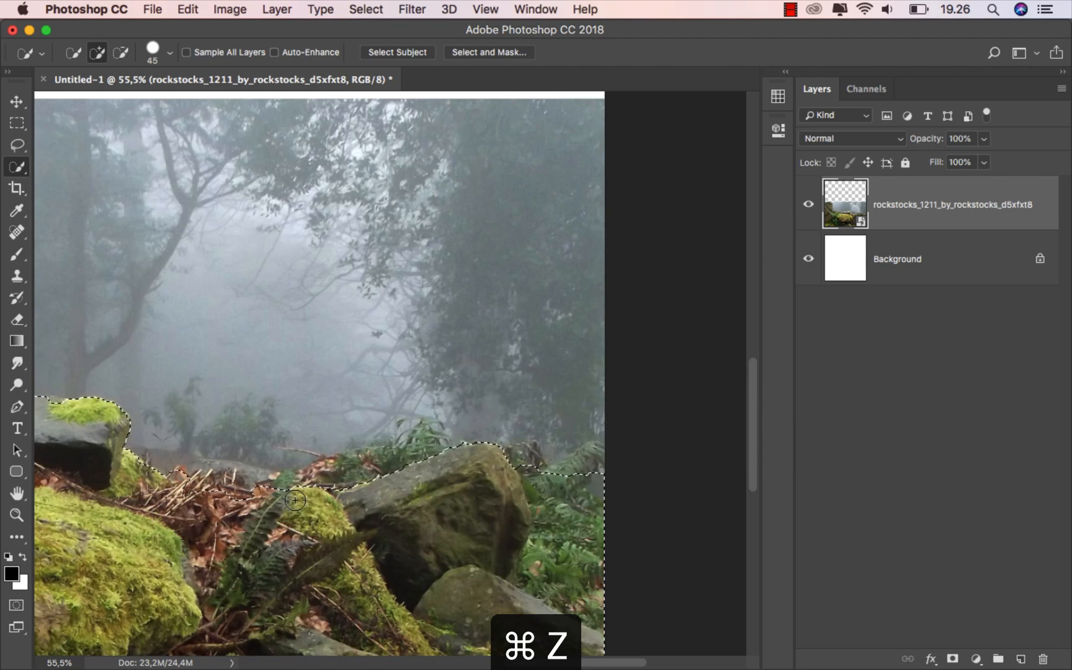
{"action": "left_click_drag", "start_coordinate": [153, 473], "coordinate": [217, 495]}
{"action": "key", "text": "super+z"}
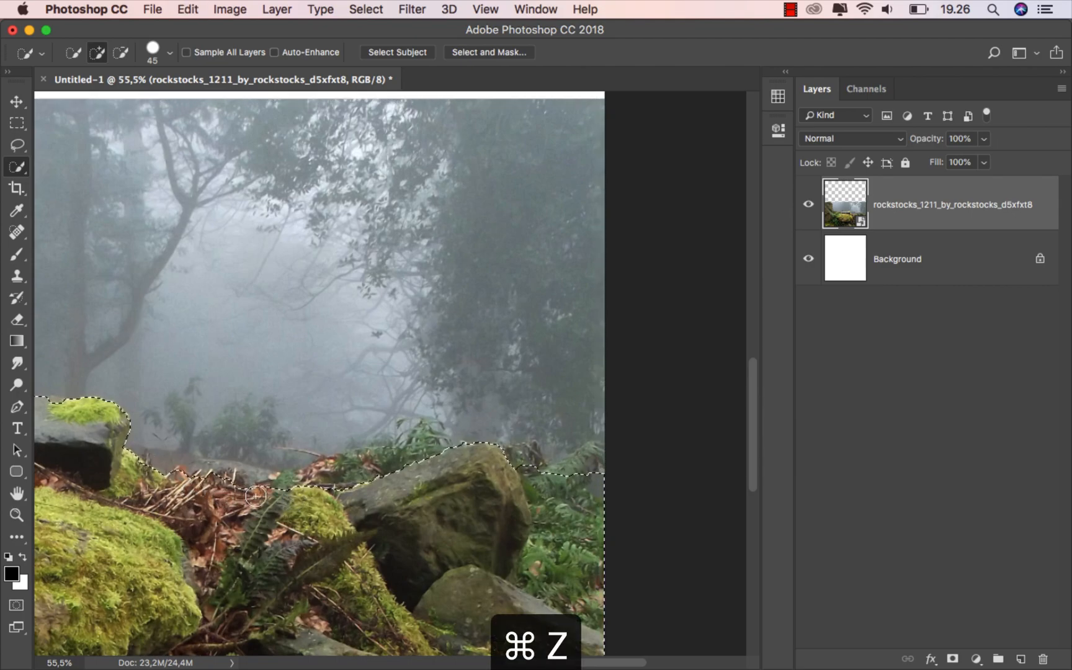
{"action": "key", "text": "super+0"}
{"action": "key", "text": "super+0"}
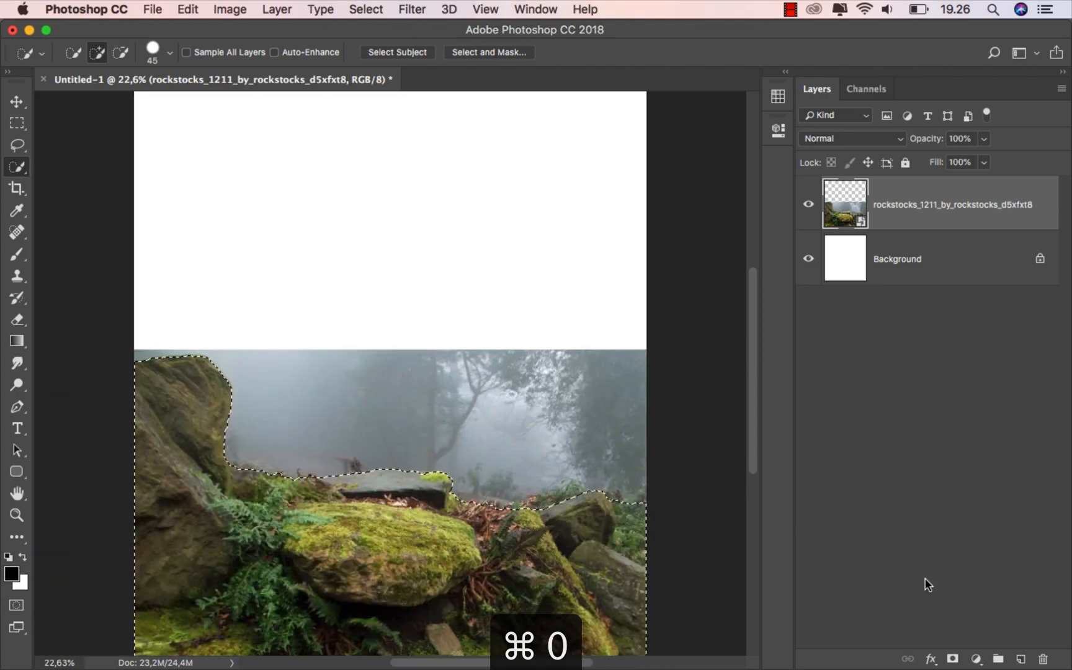
Mask the rock layer from the selection and refine the mask edges in Select and Mask
{"action": "left_click", "coordinate": [953, 659]}
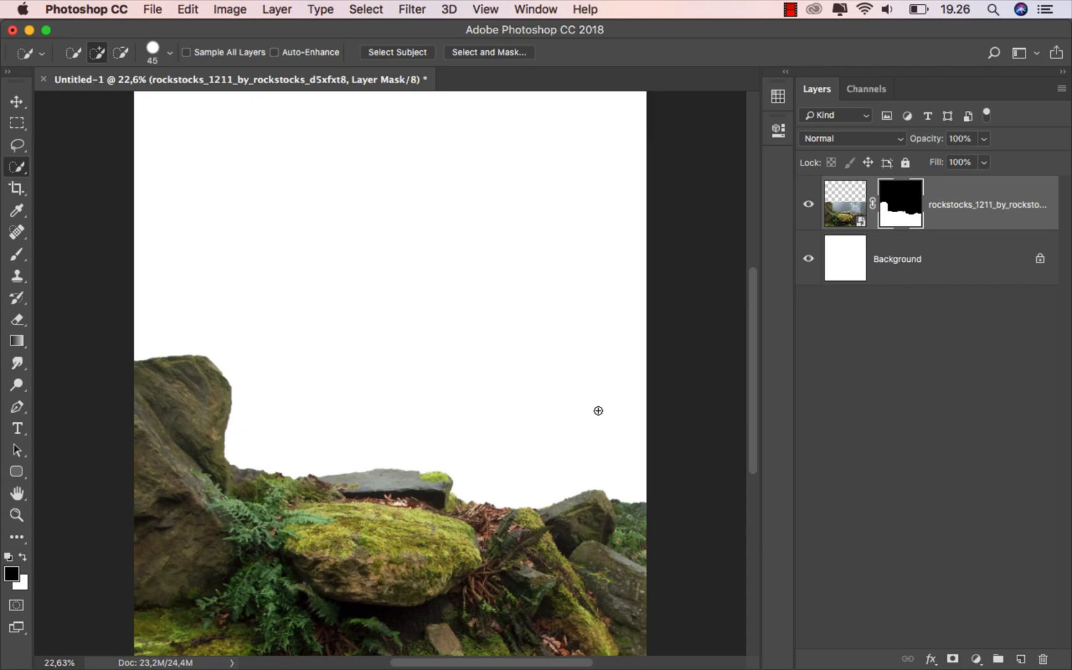
{"action": "right_click", "coordinate": [913, 195]}
{"action": "left_click", "coordinate": [878, 319]}
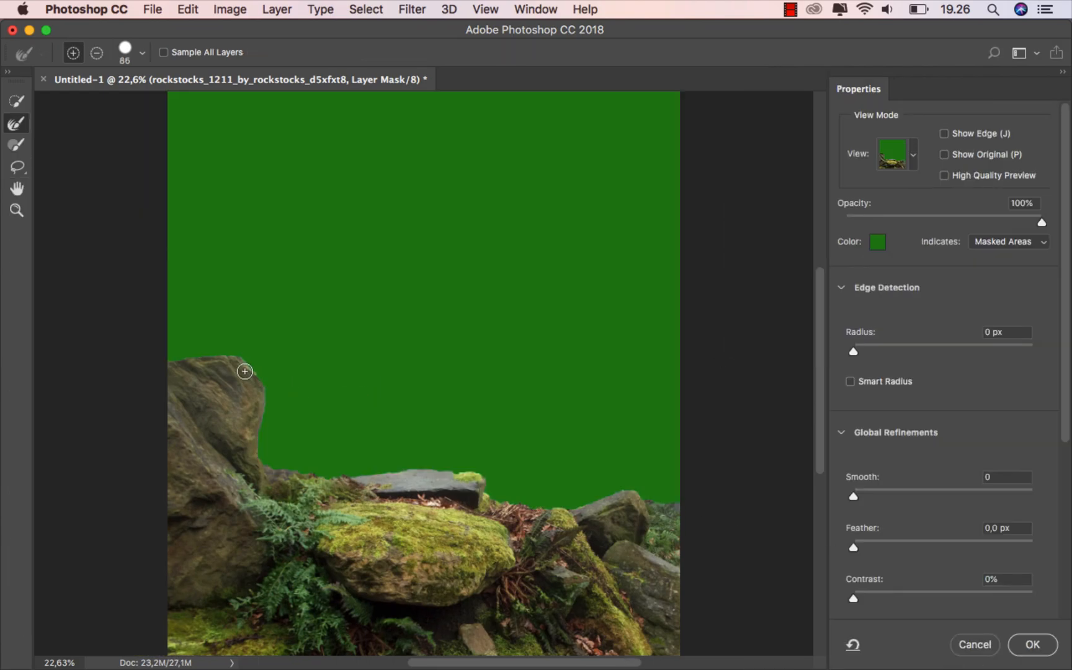
{"action": "key", "text": "bracketleft"}
{"action": "key", "text": "bracketleft"}
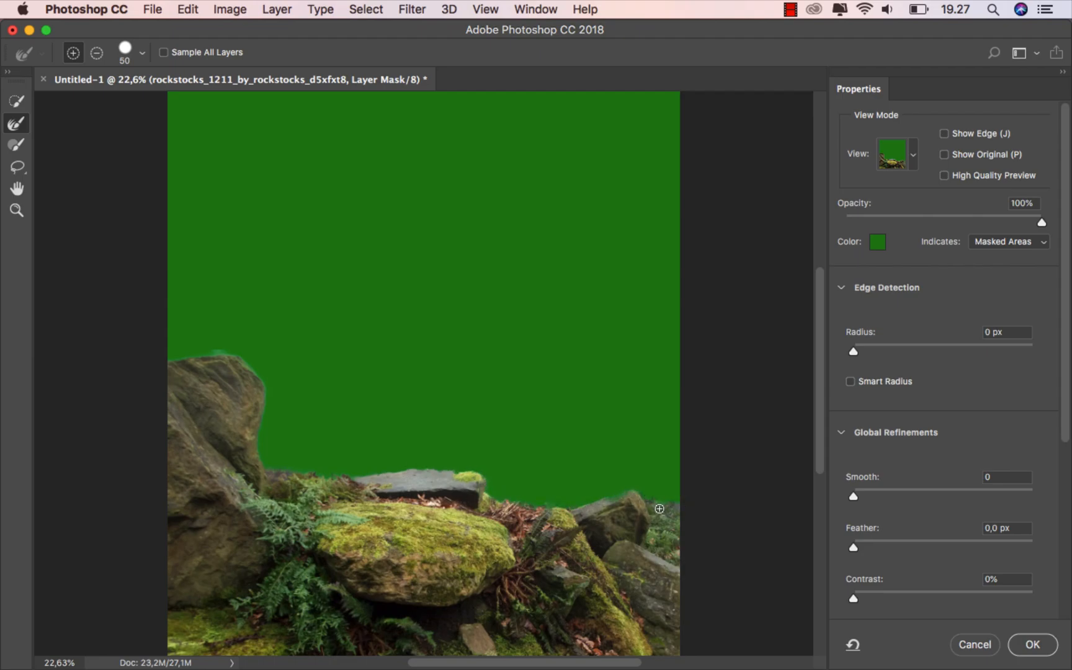
{"action": "left_click", "coordinate": [1032, 644]}
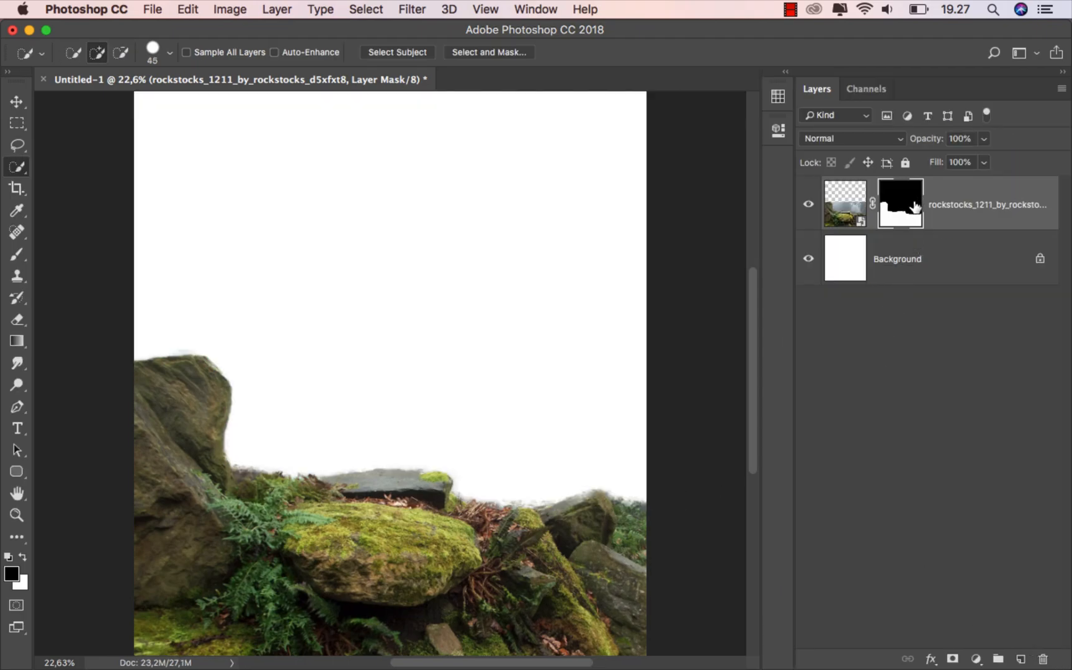
{"action": "left_click", "coordinate": [18, 102]}
Place the stormy cloud photo into the document and move its layer below the rocks
{"action": "left_click", "coordinate": [994, 205]}
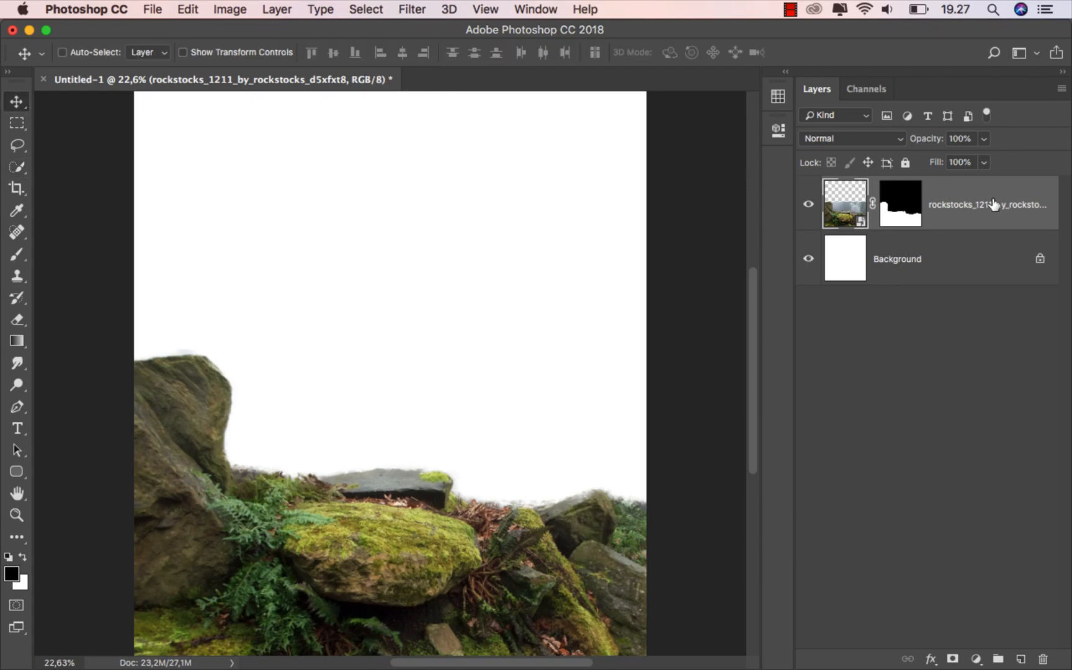
{"action": "left_click", "coordinate": [480, 654]}
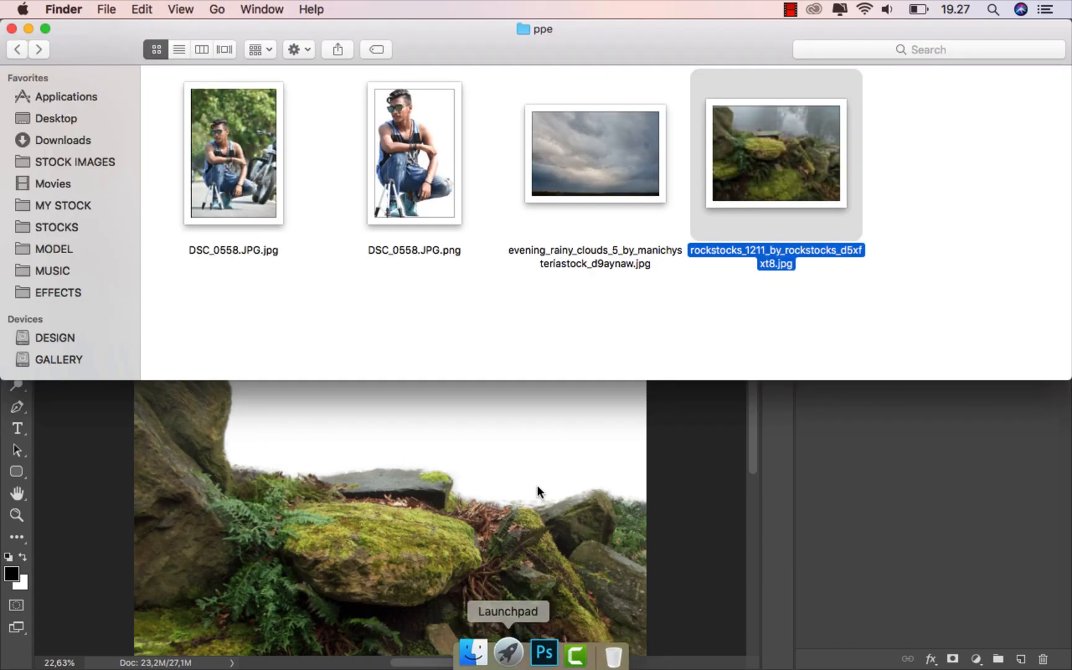
{"action": "left_click_drag", "start_coordinate": [578, 175], "coordinate": [438, 459]}
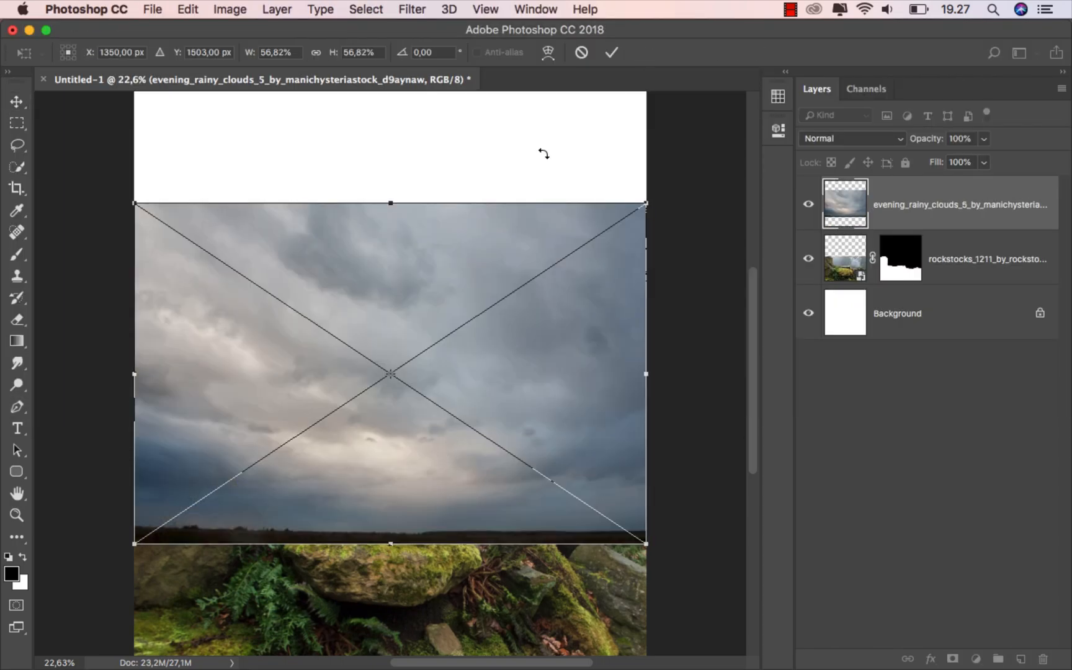
{"action": "left_click", "coordinate": [612, 54]}
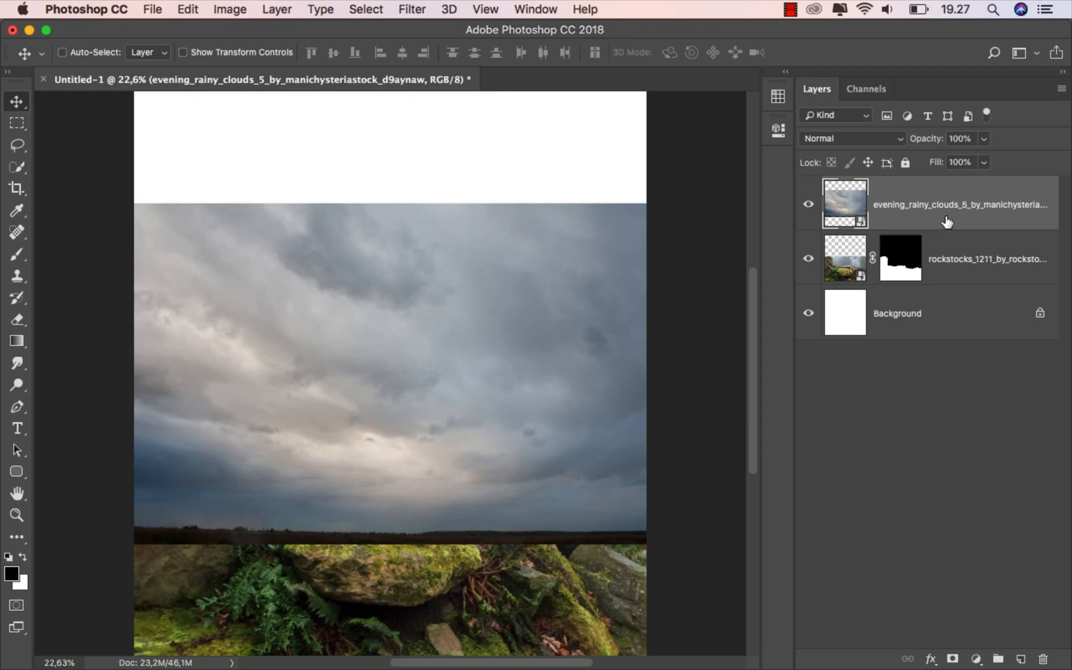
{"action": "left_click_drag", "start_coordinate": [933, 217], "coordinate": [922, 266]}
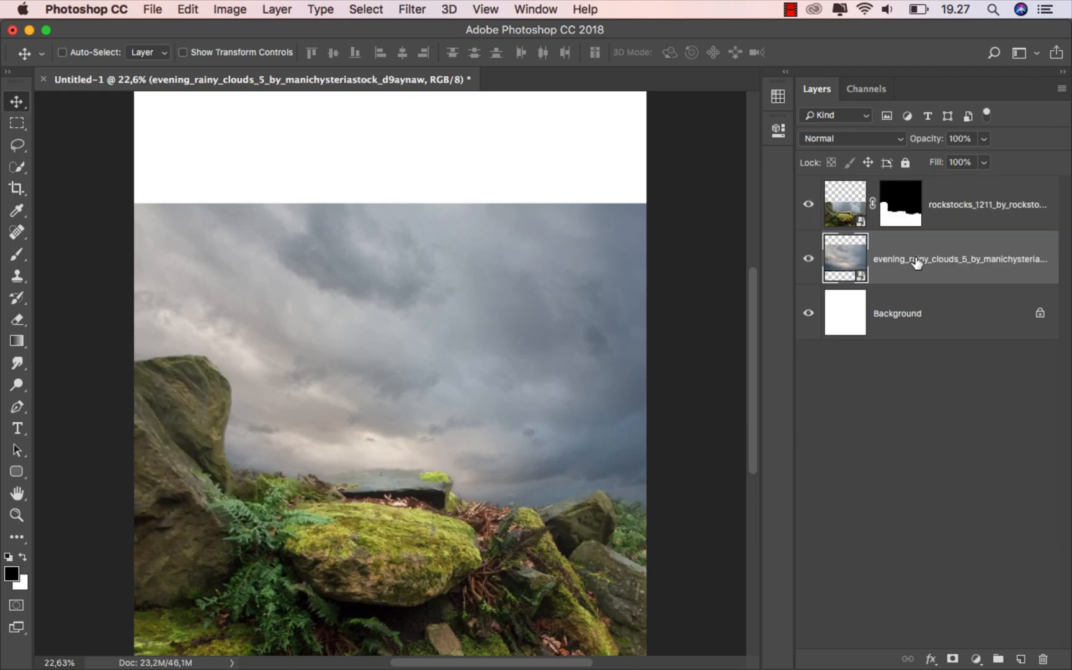
Stretch the clouds vertically to fill the sky and flip them horizontally
{"action": "key", "text": "super+t"}
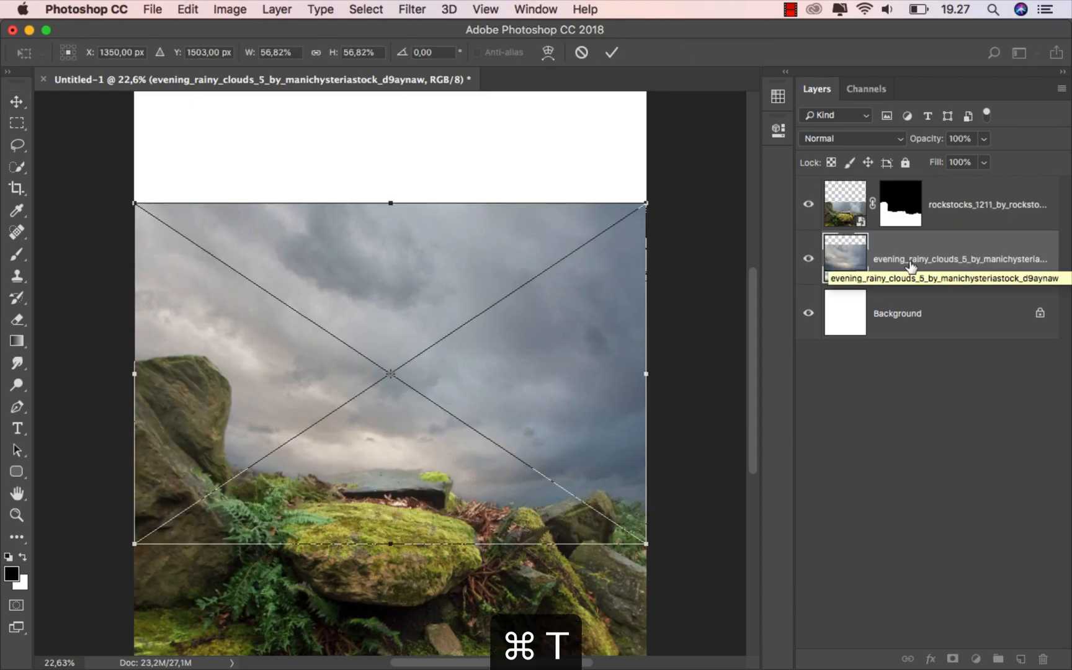
{"action": "scroll", "coordinate": [575, 402], "scroll_direction": "down", "scroll_amount": 2}
{"action": "left_click_drag", "start_coordinate": [390, 236], "coordinate": [389, 143]}
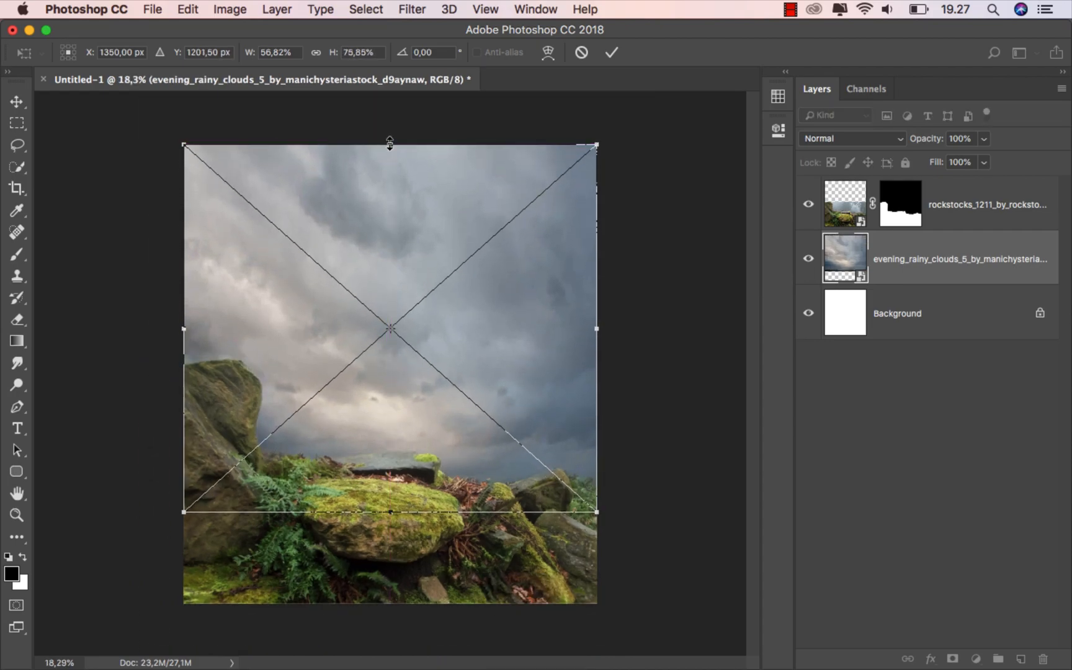
{"action": "right_click", "coordinate": [410, 226]}
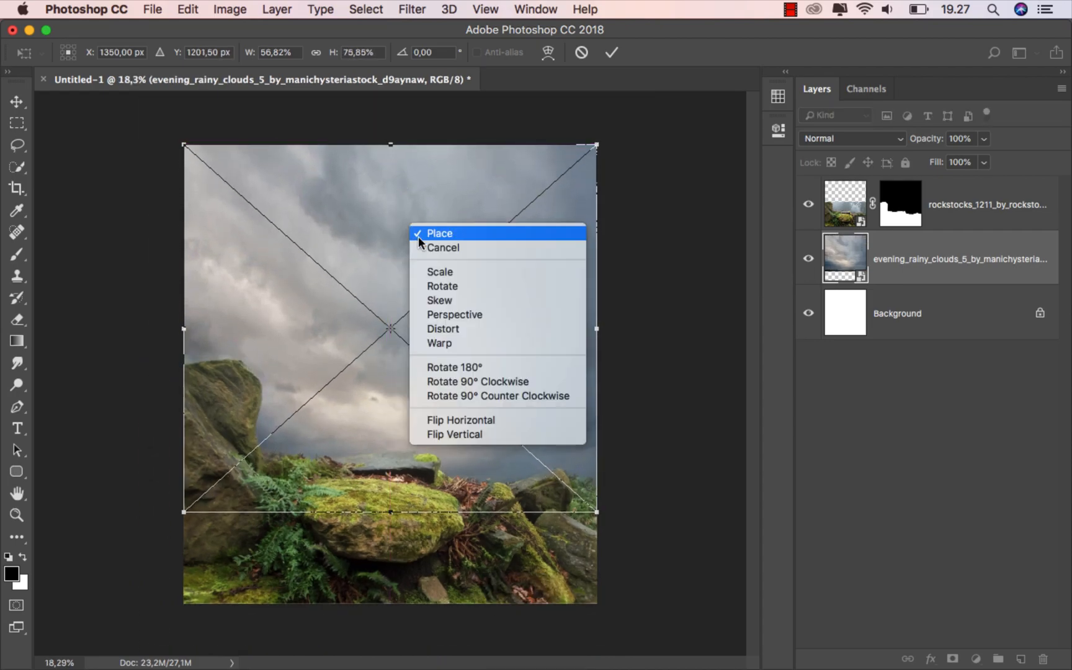
{"action": "left_click", "coordinate": [474, 421]}
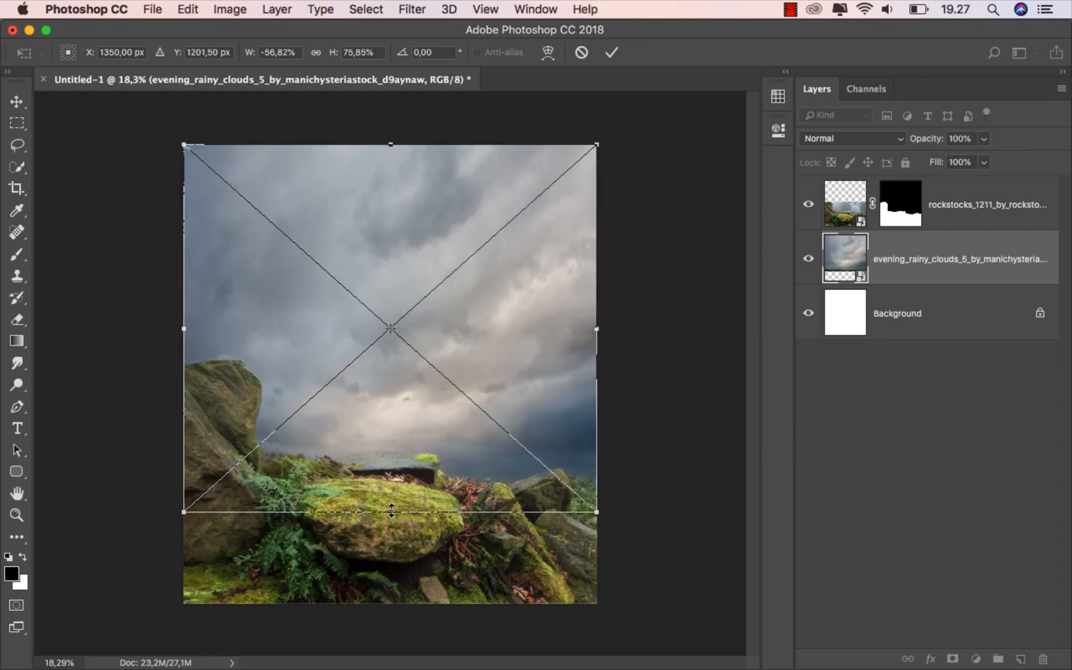
{"action": "left_click_drag", "start_coordinate": [389, 512], "coordinate": [386, 559]}
{"action": "left_click", "coordinate": [611, 52]}
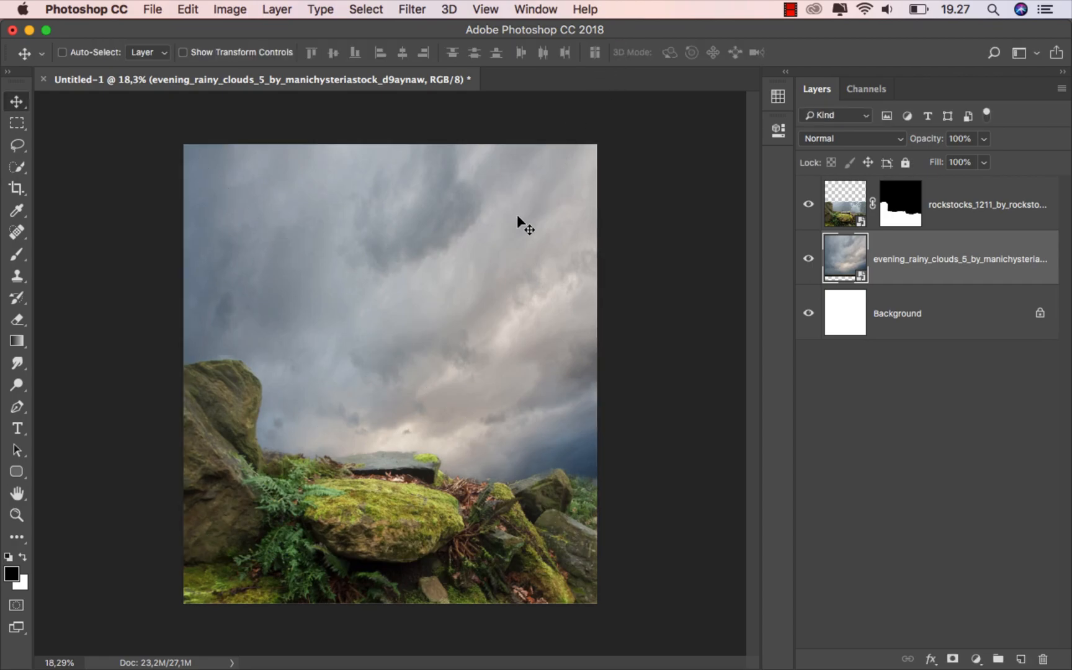
{"action": "scroll", "coordinate": [426, 368], "scroll_direction": "up", "scroll_amount": 1}
{"action": "scroll", "coordinate": [426, 368], "scroll_direction": "up", "scroll_amount": 2}
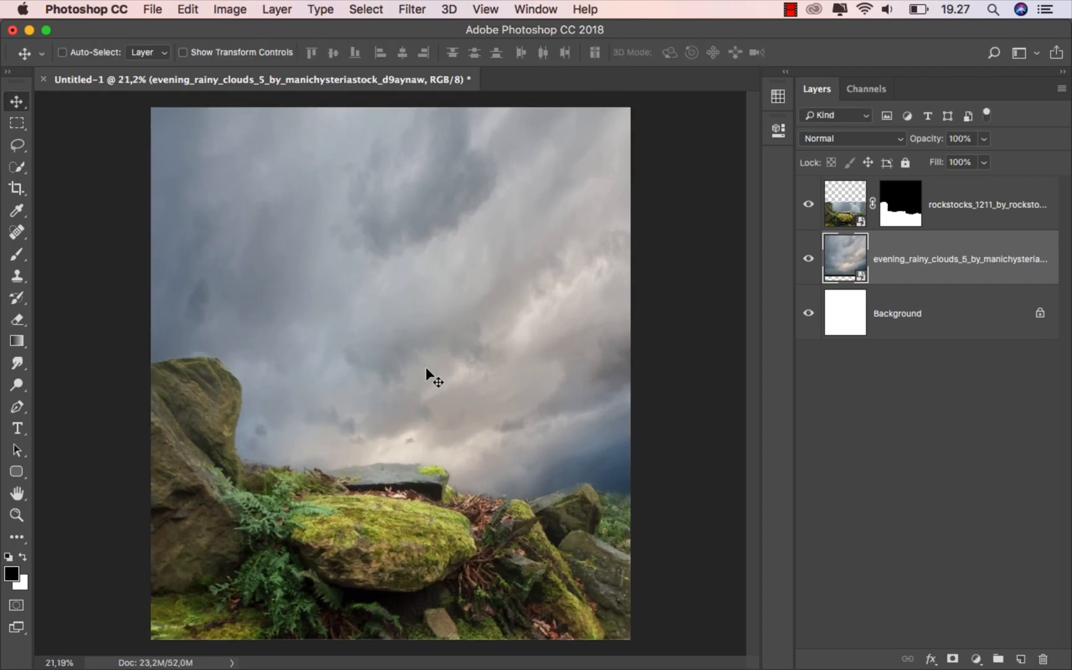
{"action": "left_click", "coordinate": [971, 205]}
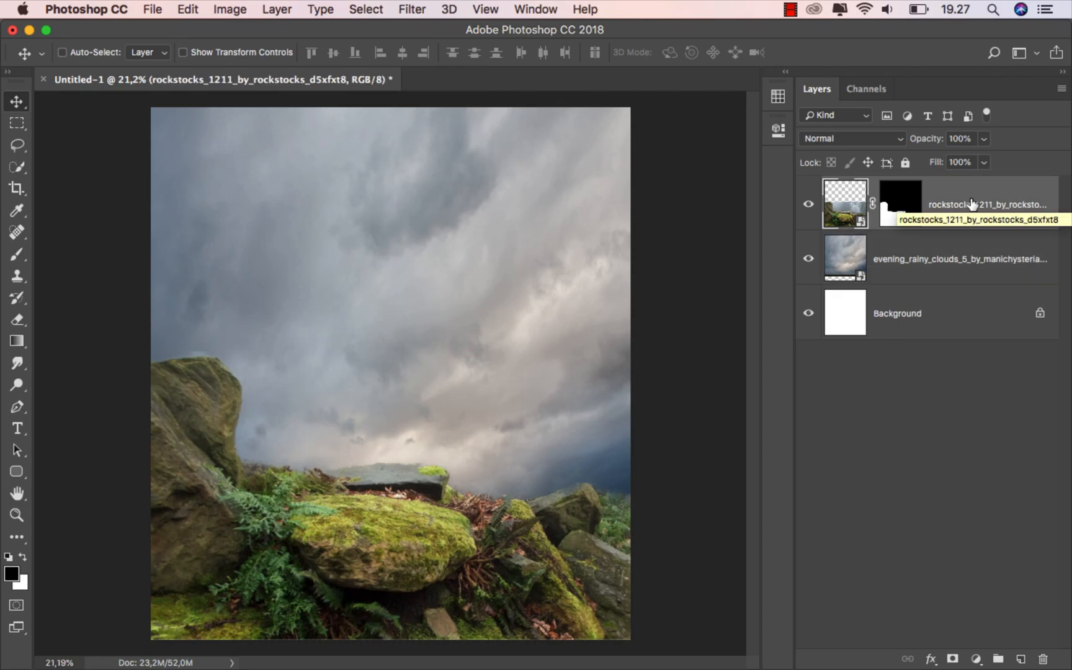
Place the crouching man photo, scale it to 39.86%, and nudge him onto the mossy rock
{"action": "left_click", "coordinate": [477, 658]}
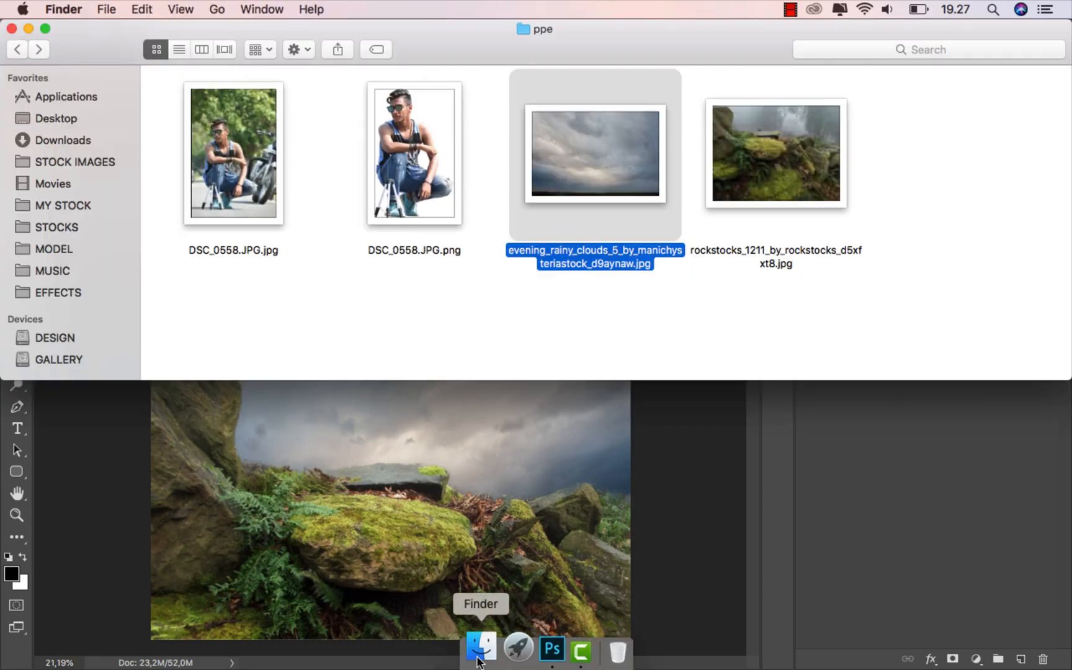
{"action": "left_click_drag", "start_coordinate": [421, 169], "coordinate": [415, 447]}
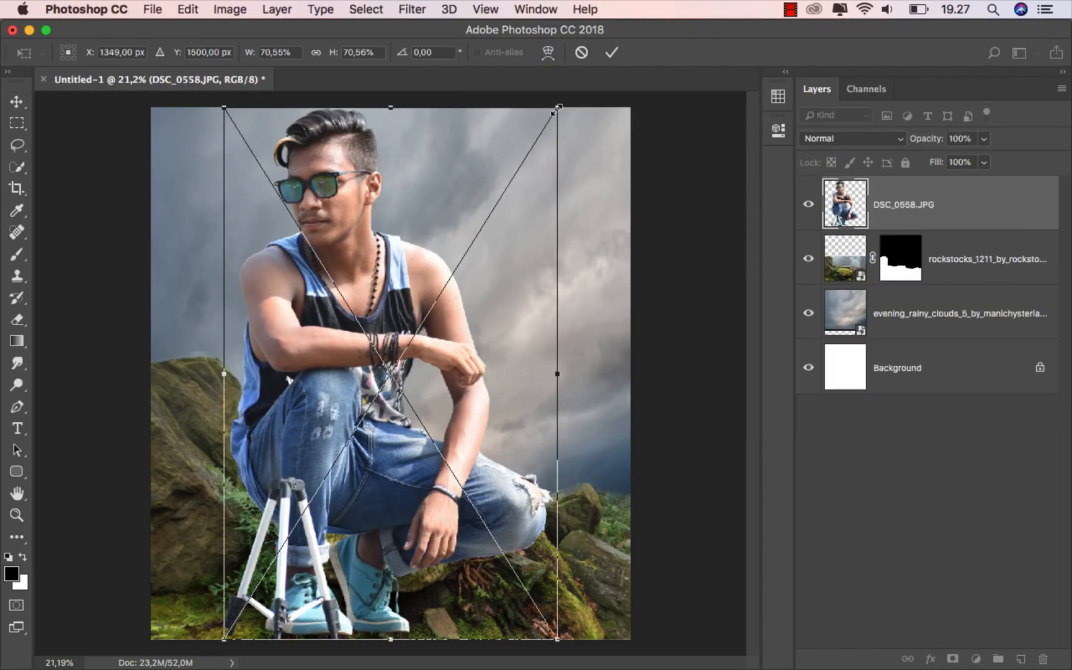
{"action": "left_click_drag", "start_coordinate": [554, 111], "coordinate": [489, 216]}
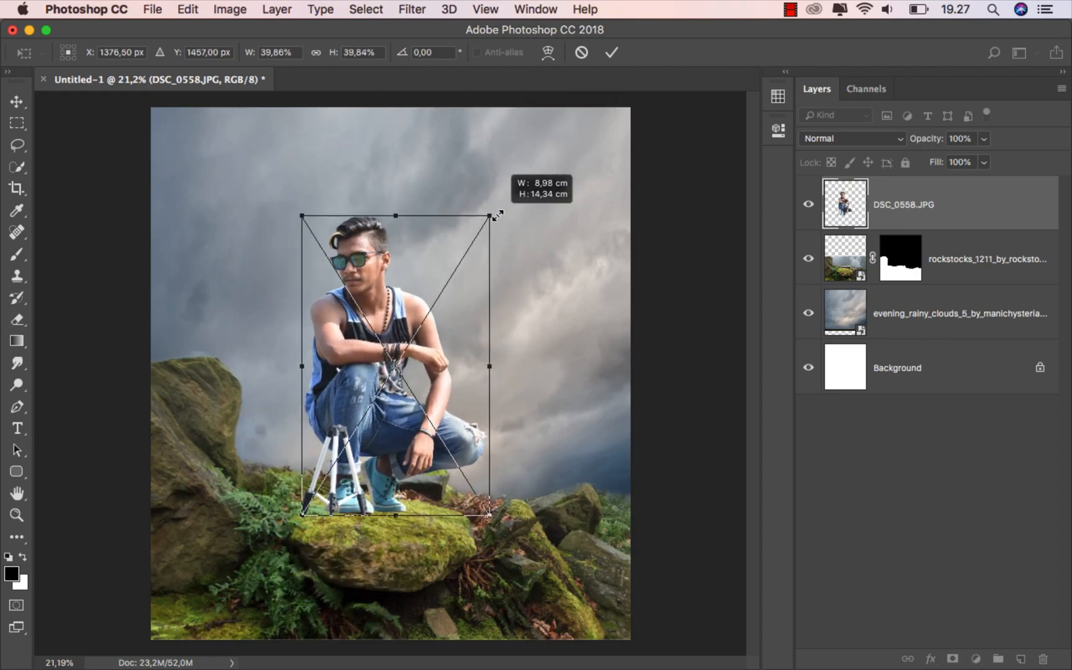
{"action": "left_click_drag", "start_coordinate": [431, 282], "coordinate": [450, 299]}
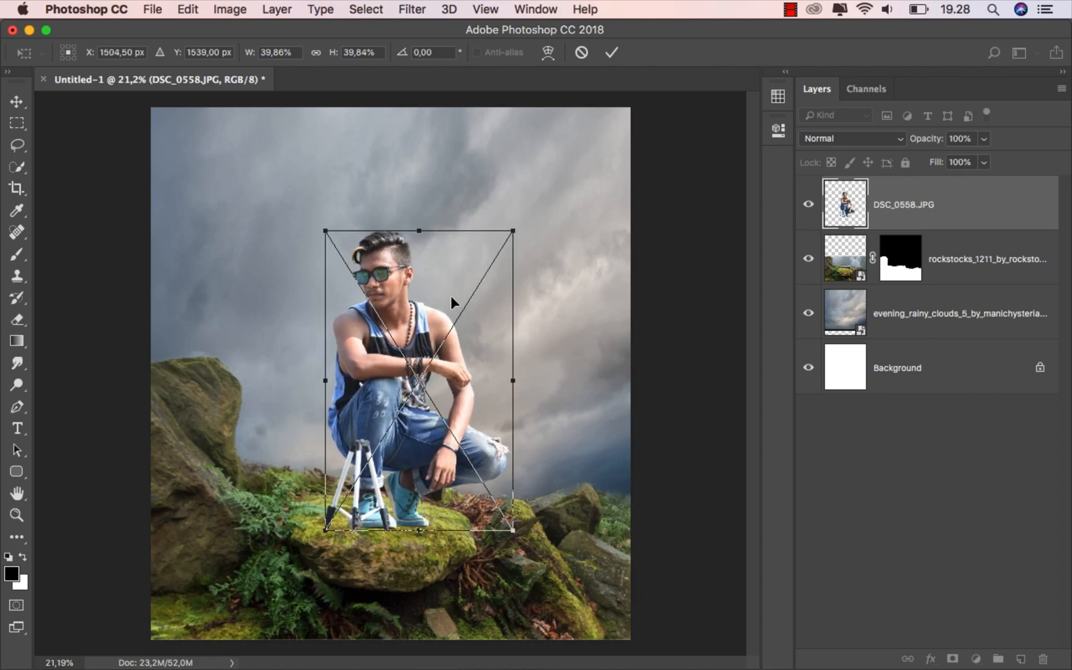
{"action": "key", "text": "Up"}
{"action": "key", "text": "Up"}
{"action": "key", "text": "Up"}
{"action": "key", "text": "Up"}
{"action": "key", "text": "Right"}
{"action": "key", "text": "Right"}
{"action": "key", "text": "Right"}
{"action": "key", "text": "Up"}
{"action": "key", "text": "Up"}
{"action": "key", "text": "Up"}
{"action": "key", "text": "Left"}
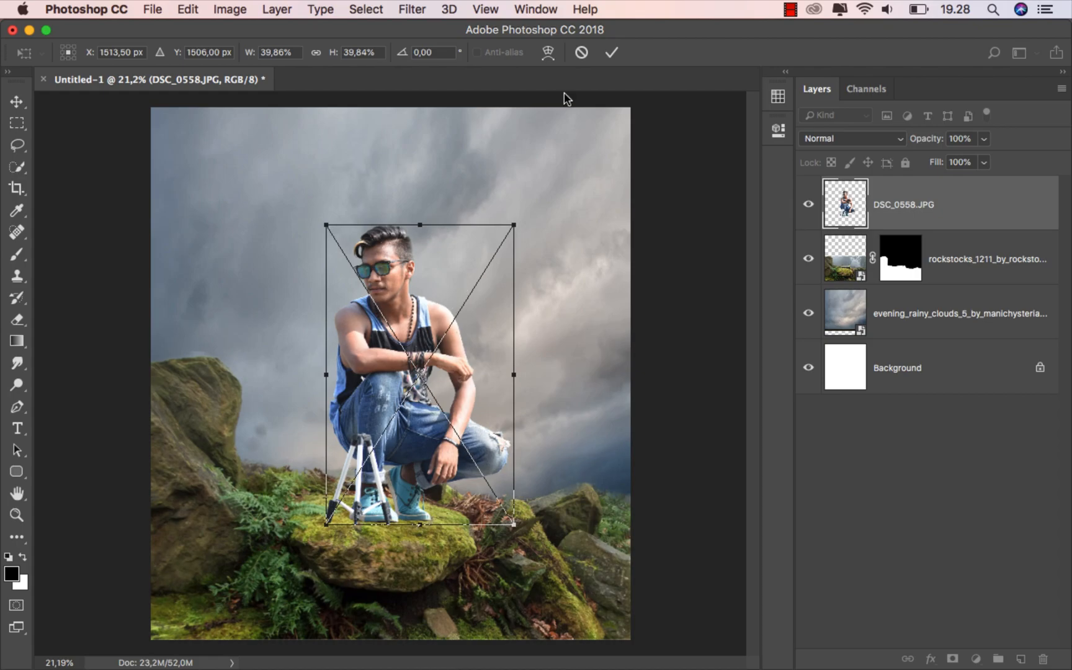
{"action": "left_click", "coordinate": [612, 53]}
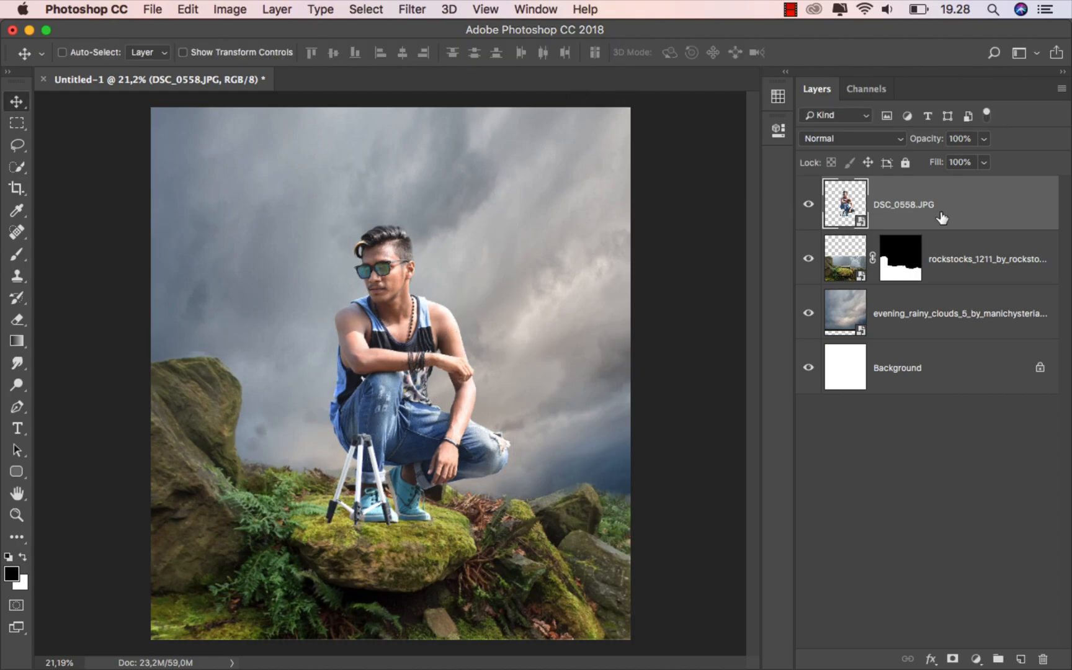
Rename the man's DSC_0558.JPG layer to 'model'
{"action": "double_click", "coordinate": [901, 204]}
{"action": "type", "text": "model"}
{"action": "key", "text": "Return"}
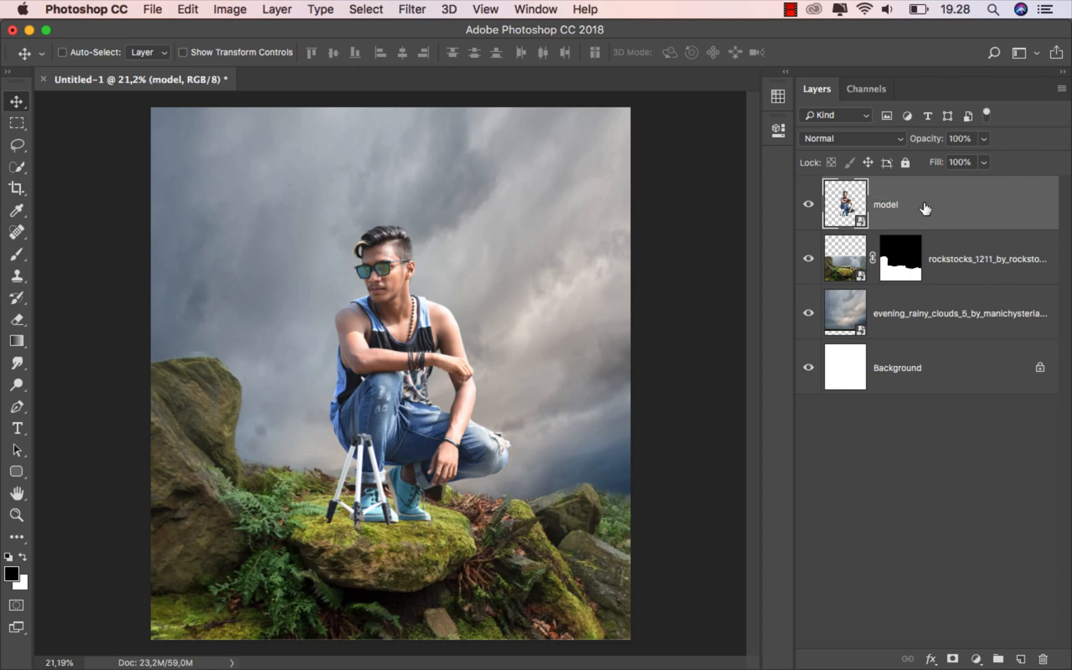
Add a Hue/Saturation layer clipped to the rocks with Saturation at -73
{"action": "left_click", "coordinate": [960, 259]}
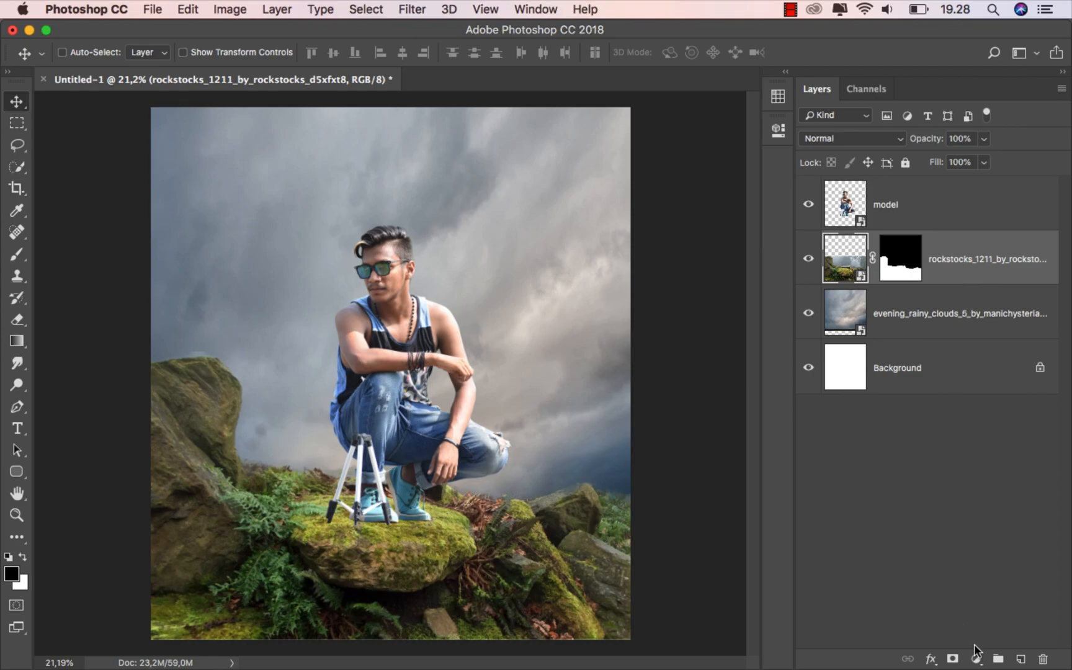
{"action": "left_click", "coordinate": [976, 657]}
{"action": "left_click", "coordinate": [1009, 474]}
{"action": "left_click", "coordinate": [635, 383]}
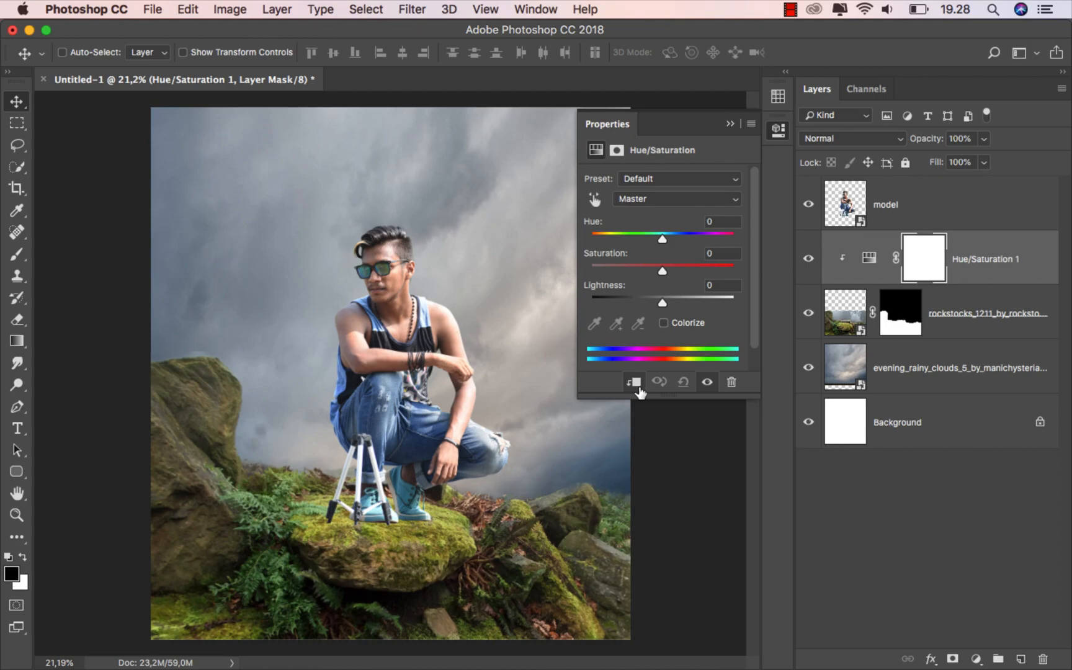
{"action": "left_click_drag", "start_coordinate": [649, 269], "coordinate": [611, 266]}
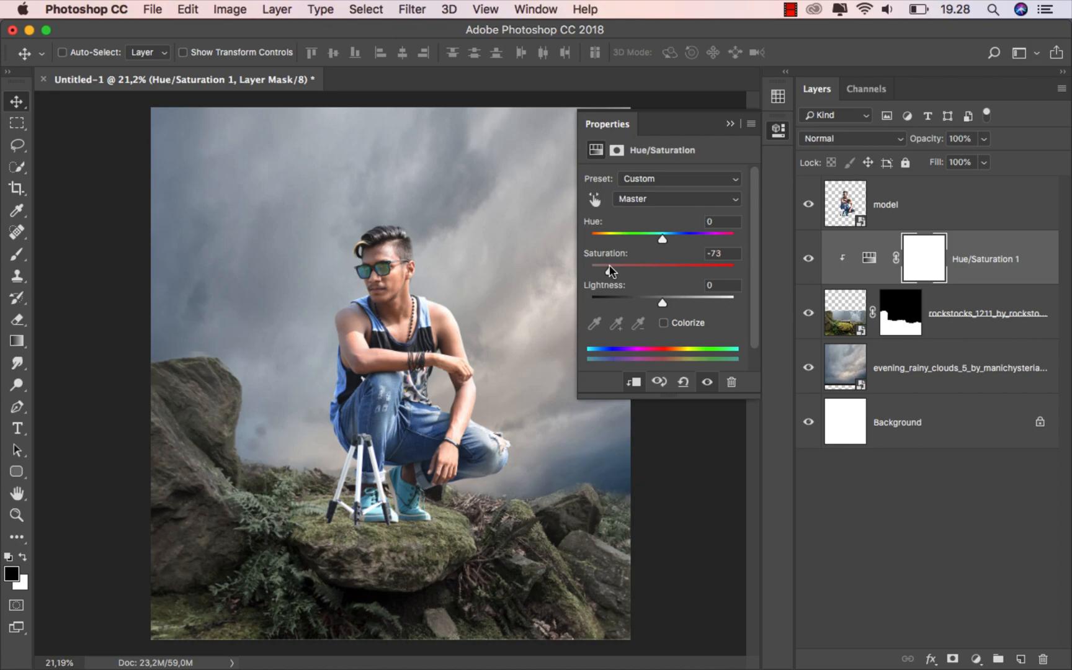
{"action": "left_click", "coordinate": [728, 126]}
{"action": "left_click", "coordinate": [808, 258]}
{"action": "left_click", "coordinate": [808, 258]}
{"action": "left_click", "coordinate": [972, 266]}
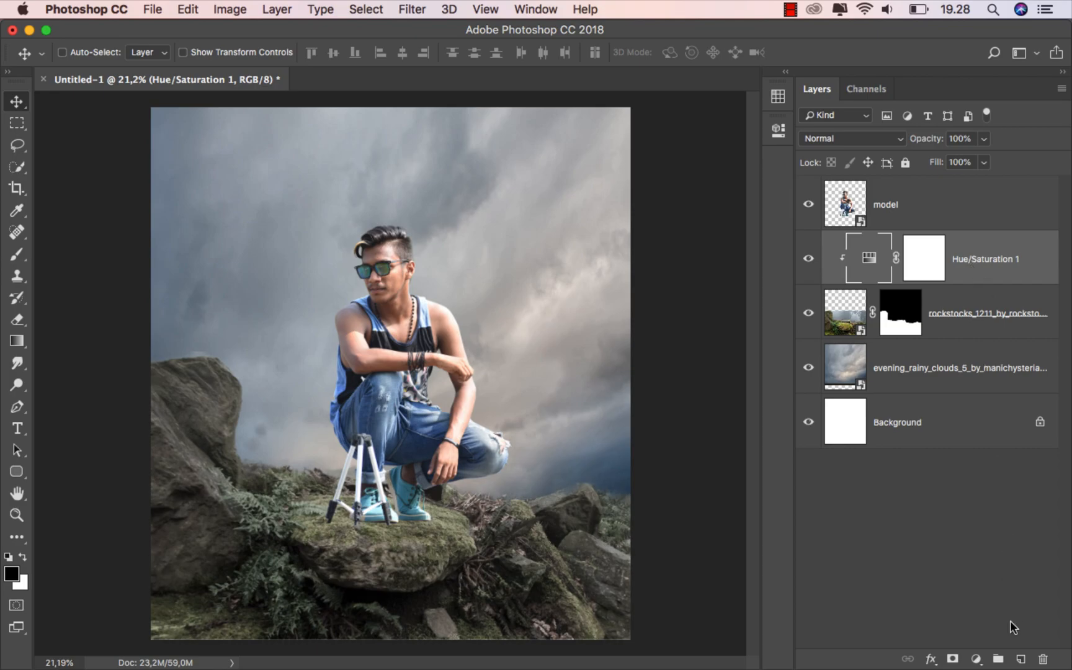
Add a Brightness/Contrast layer clipped to the rocks with Brightness -58
{"action": "left_click", "coordinate": [975, 659]}
{"action": "left_click", "coordinate": [999, 392]}
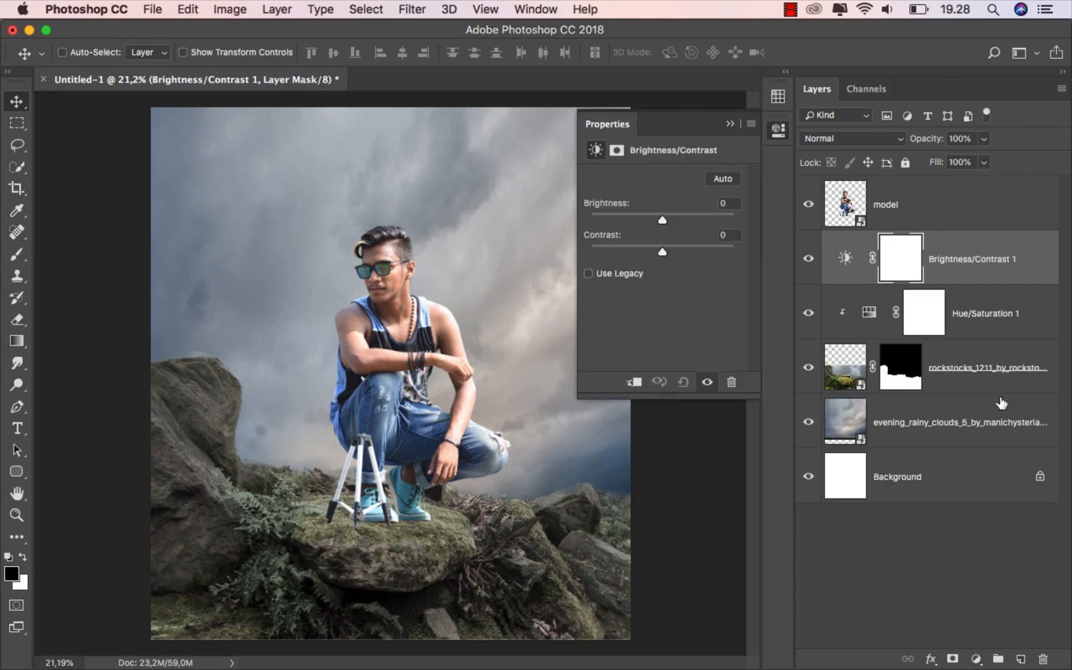
{"action": "left_click", "coordinate": [636, 382]}
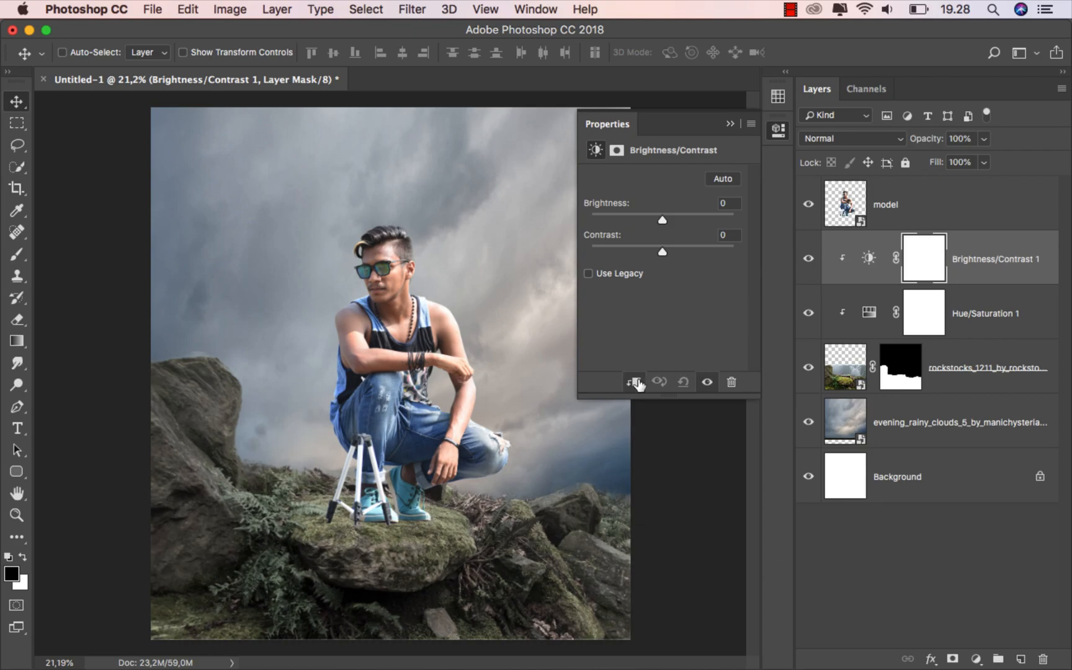
{"action": "left_click_drag", "start_coordinate": [661, 219], "coordinate": [634, 218]}
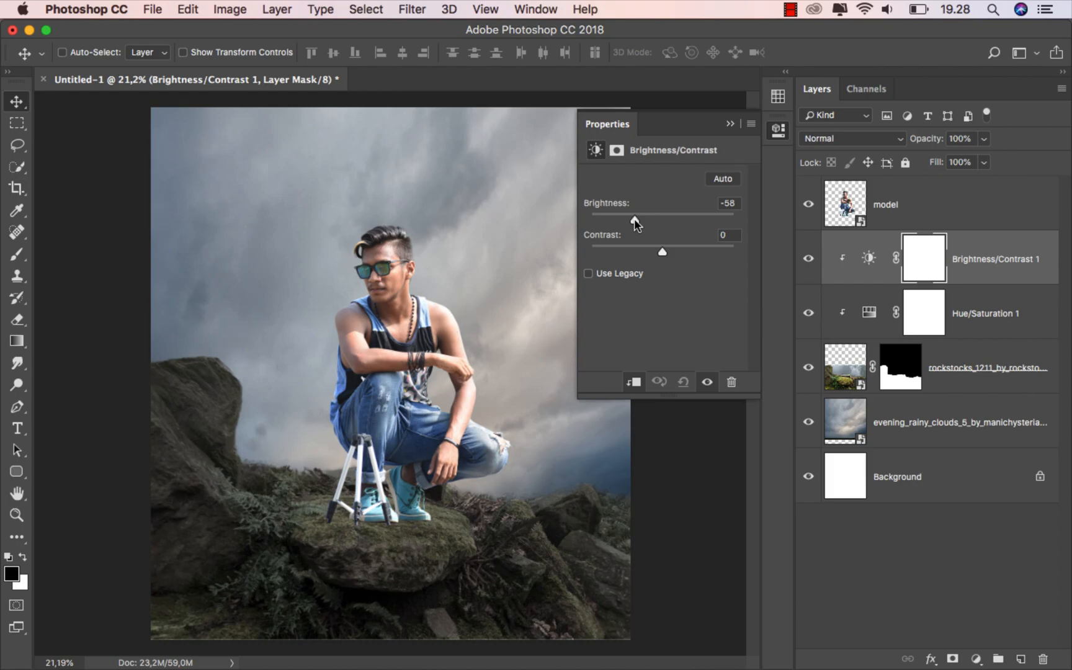
{"action": "left_click", "coordinate": [731, 126]}
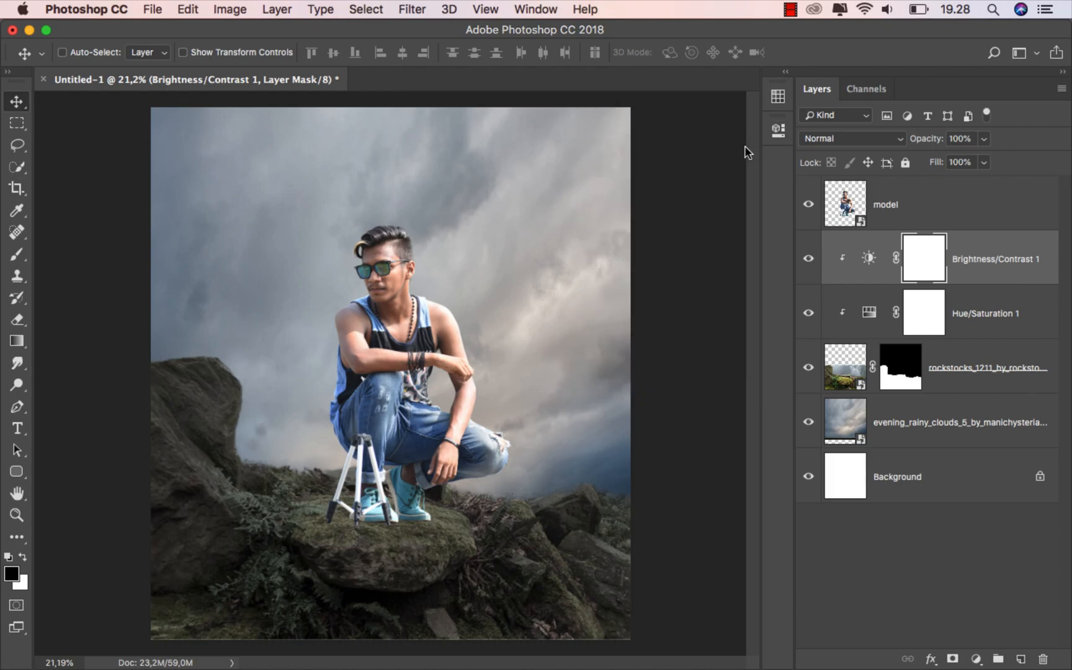
{"action": "left_click", "coordinate": [809, 259]}
{"action": "left_click", "coordinate": [809, 259]}
{"action": "left_click", "coordinate": [978, 261]}
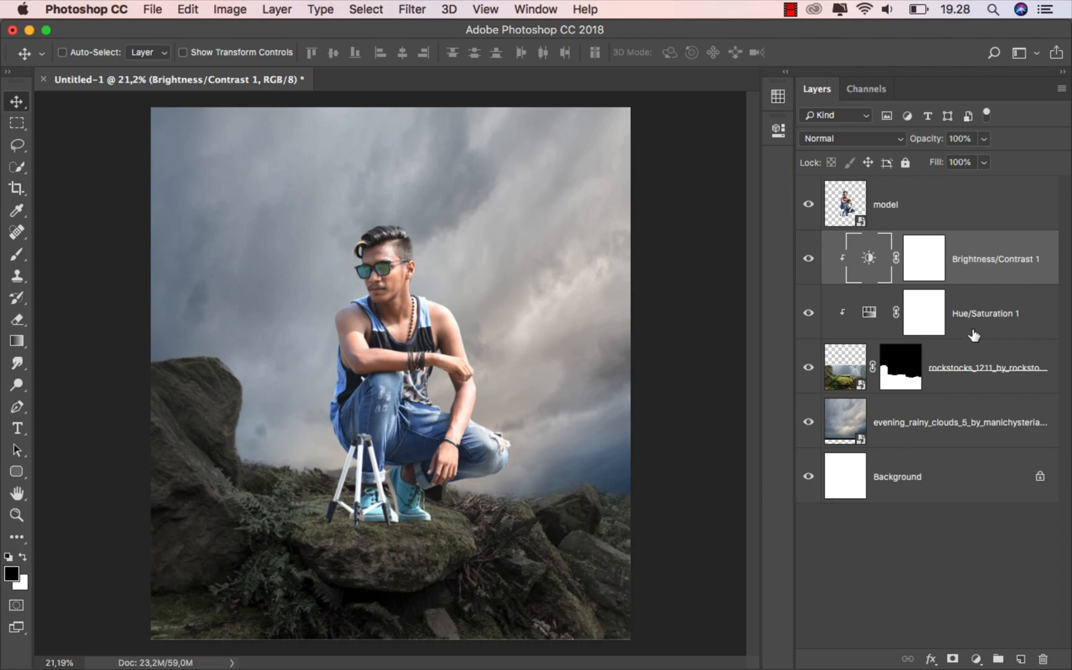
Add a second clipped Brightness/Contrast layer on the rocks with Brightness -84
{"action": "left_click", "coordinate": [976, 659]}
{"action": "left_click", "coordinate": [988, 394]}
{"action": "left_click", "coordinate": [631, 383]}
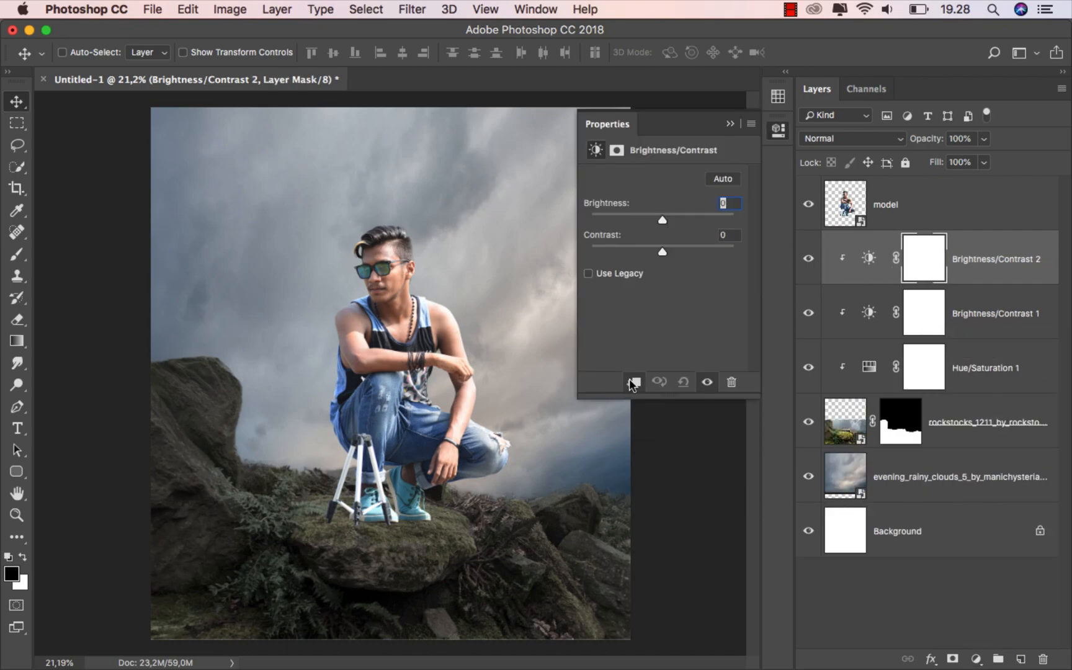
{"action": "left_click_drag", "start_coordinate": [660, 218], "coordinate": [622, 215]}
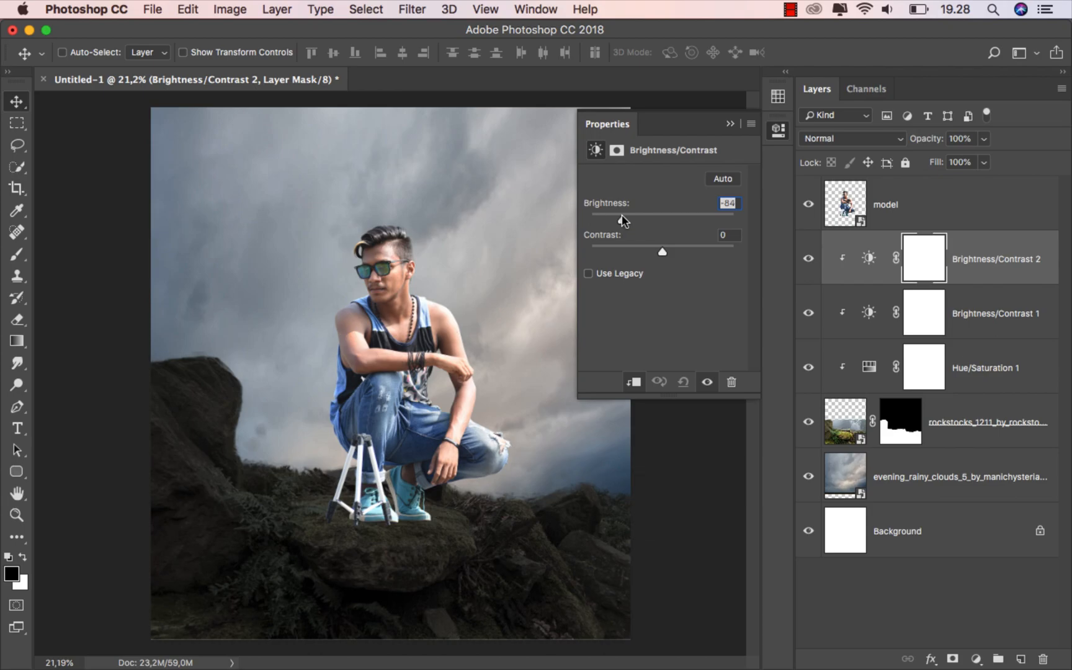
{"action": "left_click", "coordinate": [730, 123]}
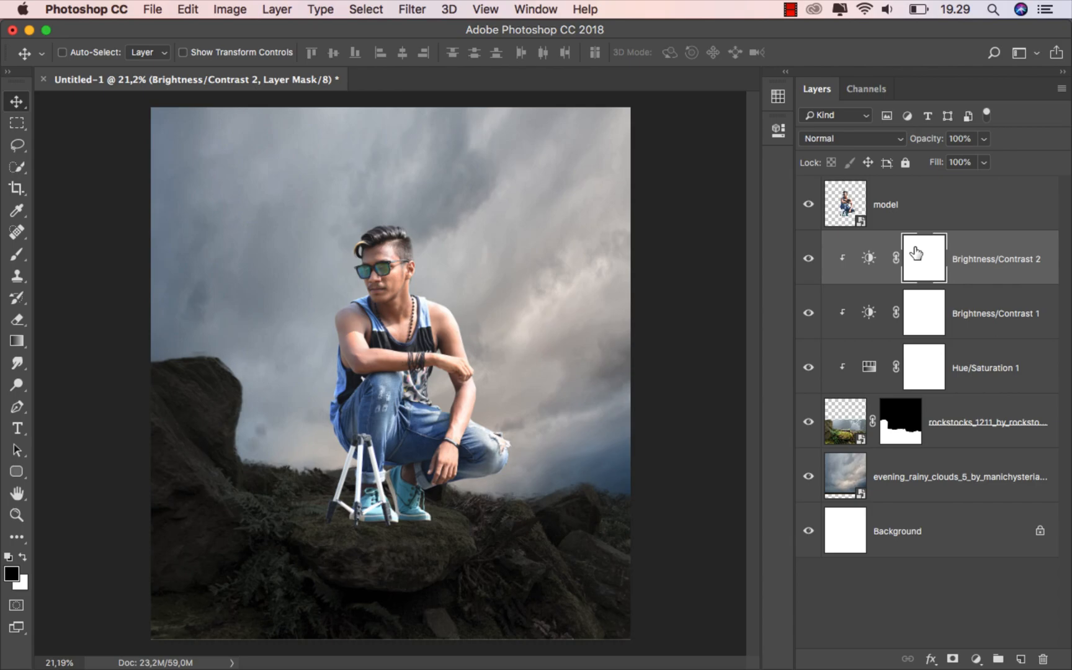
Set up a soft round black brush at about 31% opacity and size 1100
{"action": "left_click", "coordinate": [17, 254]}
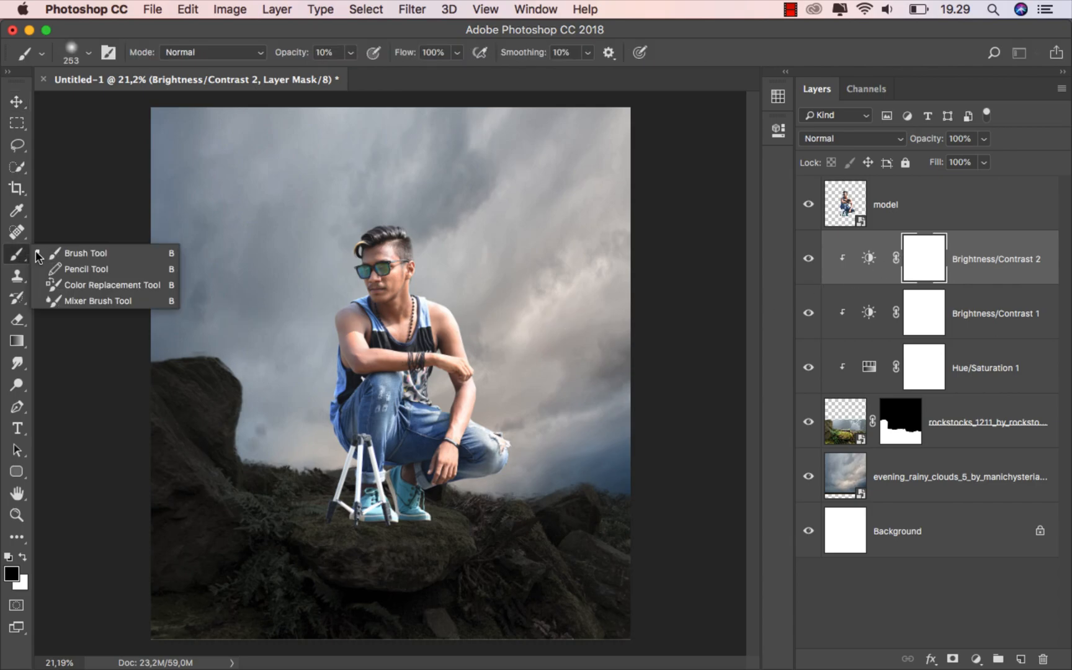
{"action": "left_click", "coordinate": [60, 254]}
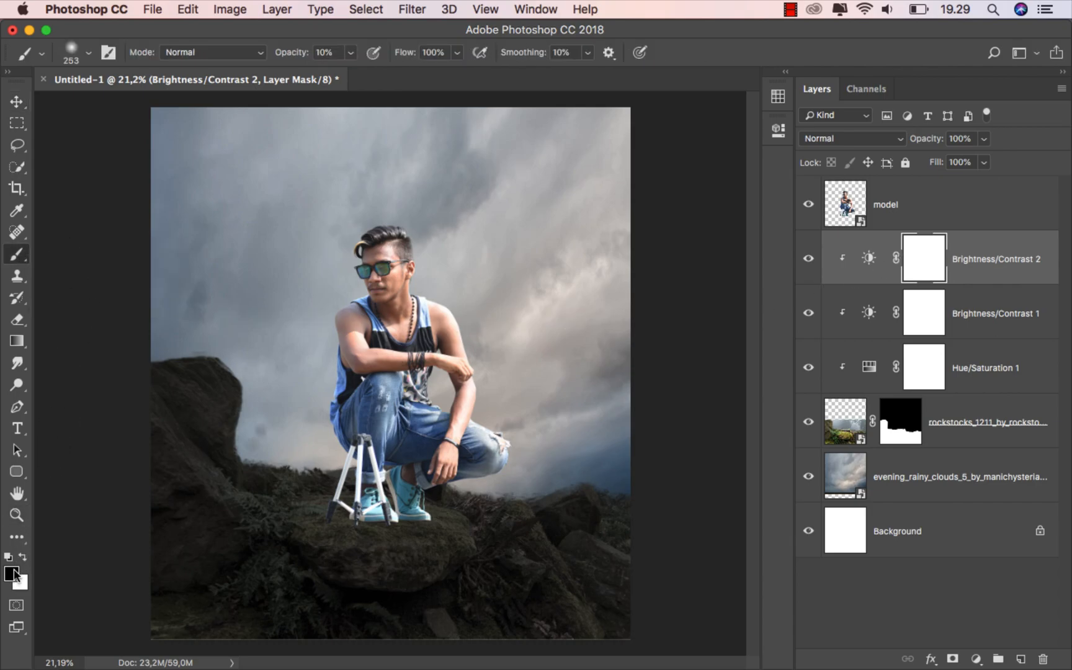
{"action": "right_click", "coordinate": [209, 186]}
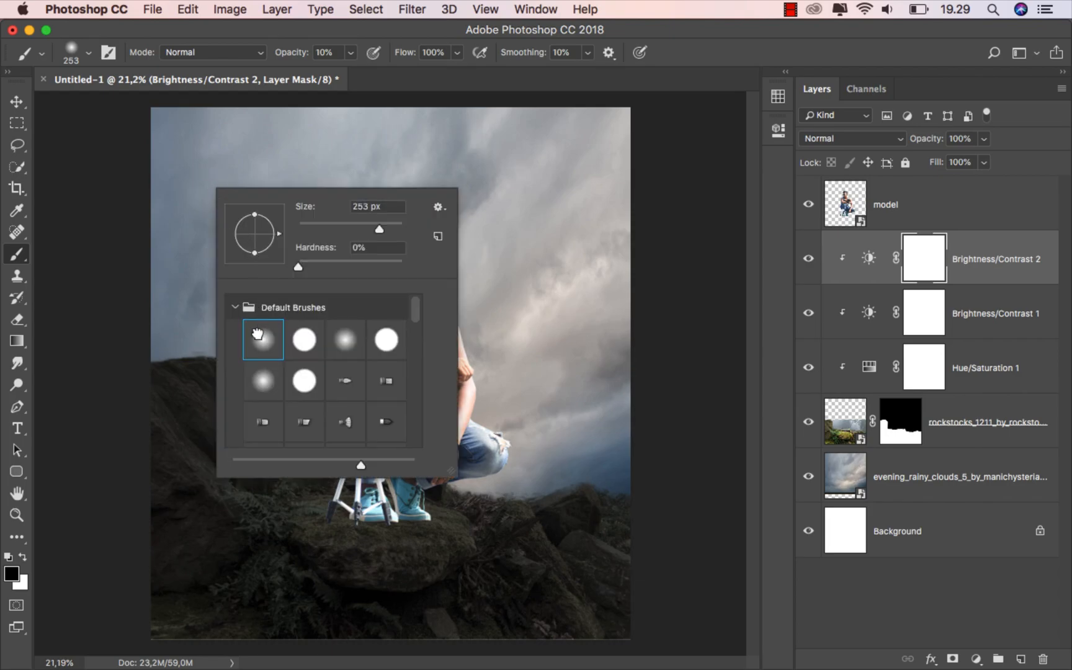
{"action": "left_click", "coordinate": [350, 53]}
{"action": "left_click", "coordinate": [375, 33]}
{"action": "key", "text": "bracketright"}
{"action": "key", "text": "bracketright"}
{"action": "key", "text": "bracketright"}
{"action": "key", "text": "bracketright"}
{"action": "key", "text": "bracketright"}
{"action": "key", "text": "bracketright"}
{"action": "key", "text": "bracketright"}
Paint on the Brightness/Contrast 2 mask around the man to lighten his rock
{"action": "mouse_move", "coordinate": [273, 396]}
{"action": "left_mouse_down"}
{"action": "mouse_move", "coordinate": [263, 409]}
{"action": "mouse_move", "coordinate": [287, 454]}
{"action": "left_mouse_up"}
{"action": "mouse_move", "coordinate": [396, 481]}
{"action": "left_mouse_down"}
{"action": "mouse_move", "coordinate": [533, 467]}
{"action": "mouse_move", "coordinate": [531, 455]}
{"action": "mouse_move", "coordinate": [576, 478]}
{"action": "mouse_move", "coordinate": [461, 508]}
{"action": "left_mouse_up"}
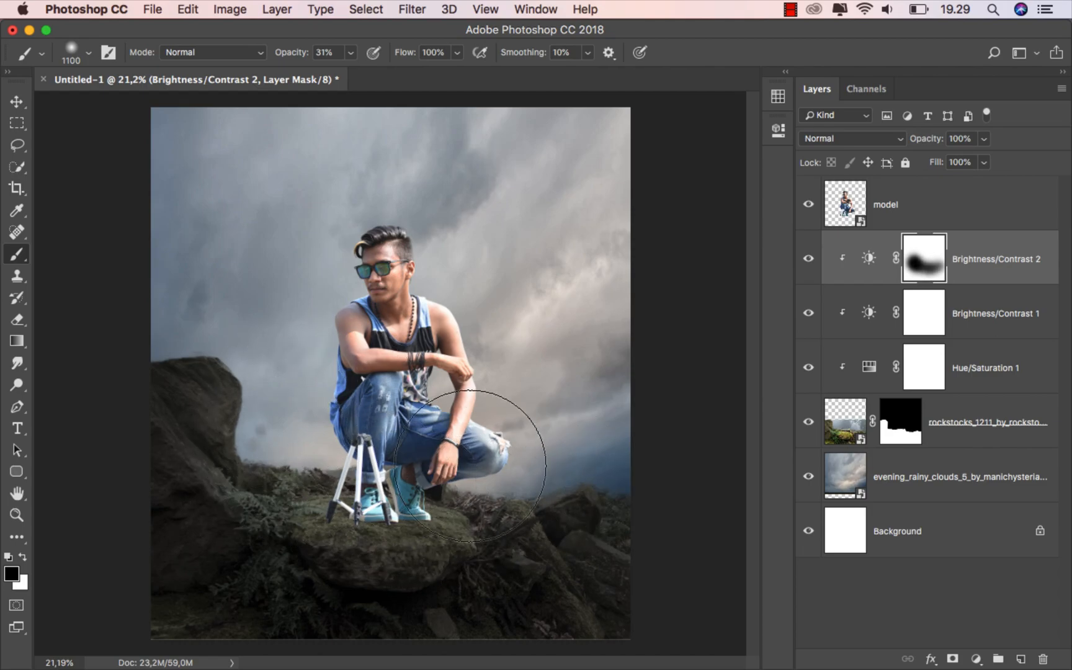
{"action": "left_click", "coordinate": [16, 101]}
{"action": "left_click", "coordinate": [809, 259]}
{"action": "left_click", "coordinate": [809, 260]}
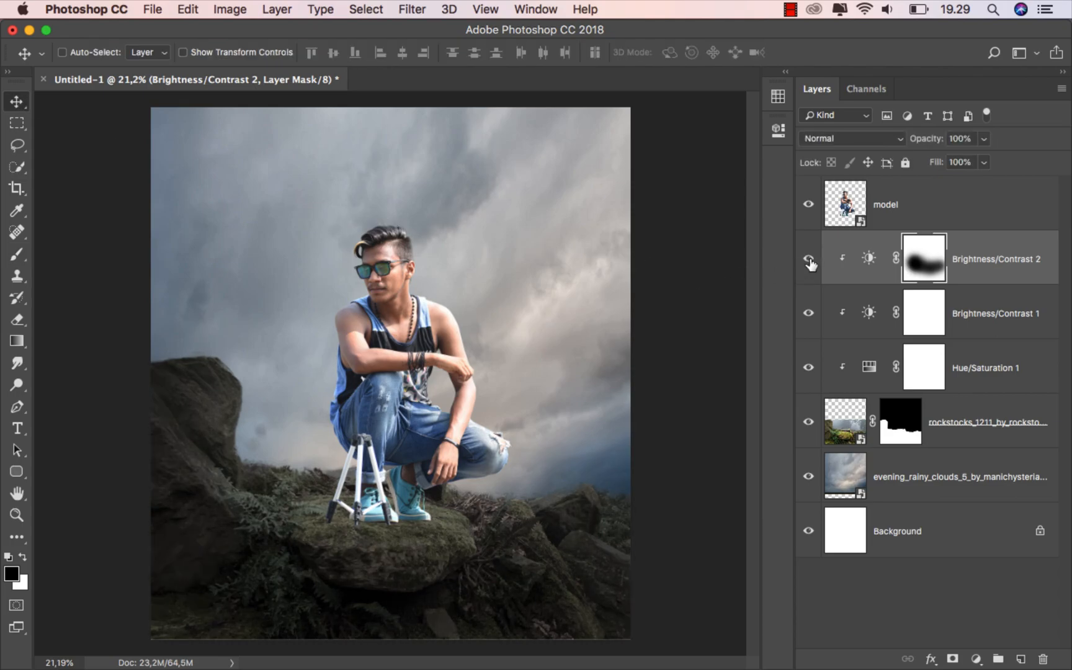
{"action": "left_click", "coordinate": [966, 275]}
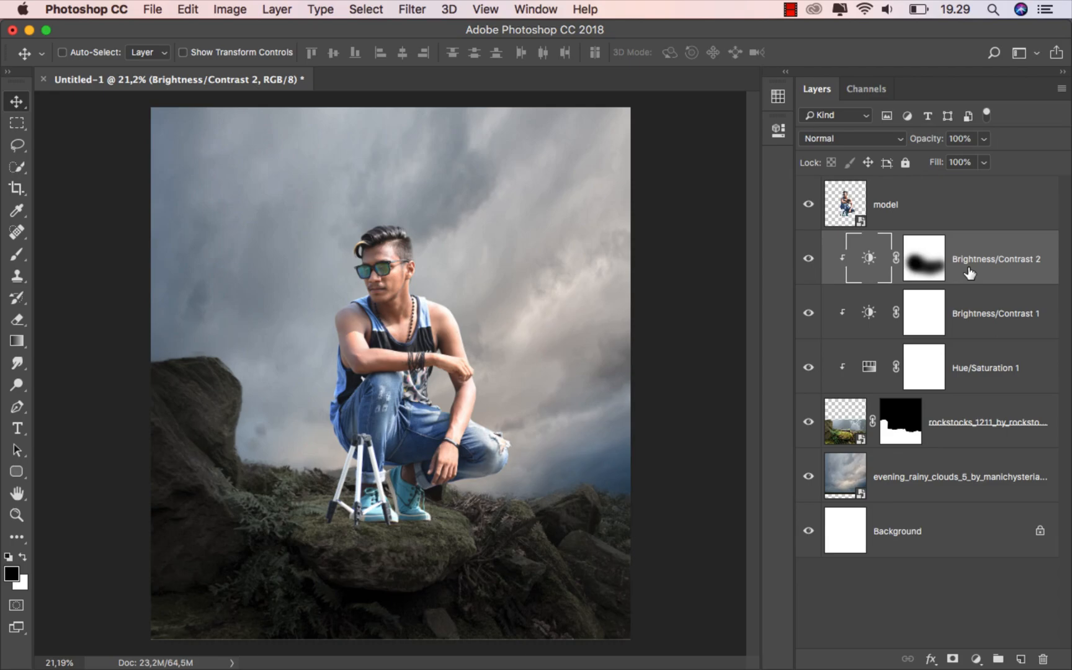
{"action": "left_click", "coordinate": [948, 475]}
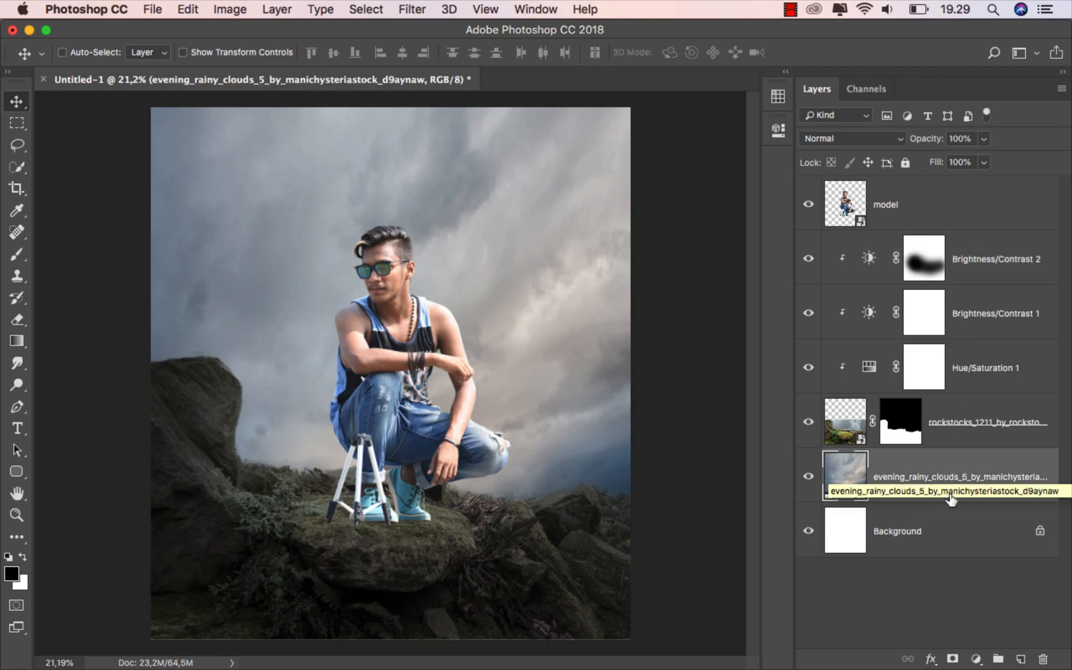
Add a Brightness/Contrast layer clipped to the clouds with Brightness -84 and Contrast 30
{"action": "left_click", "coordinate": [976, 658]}
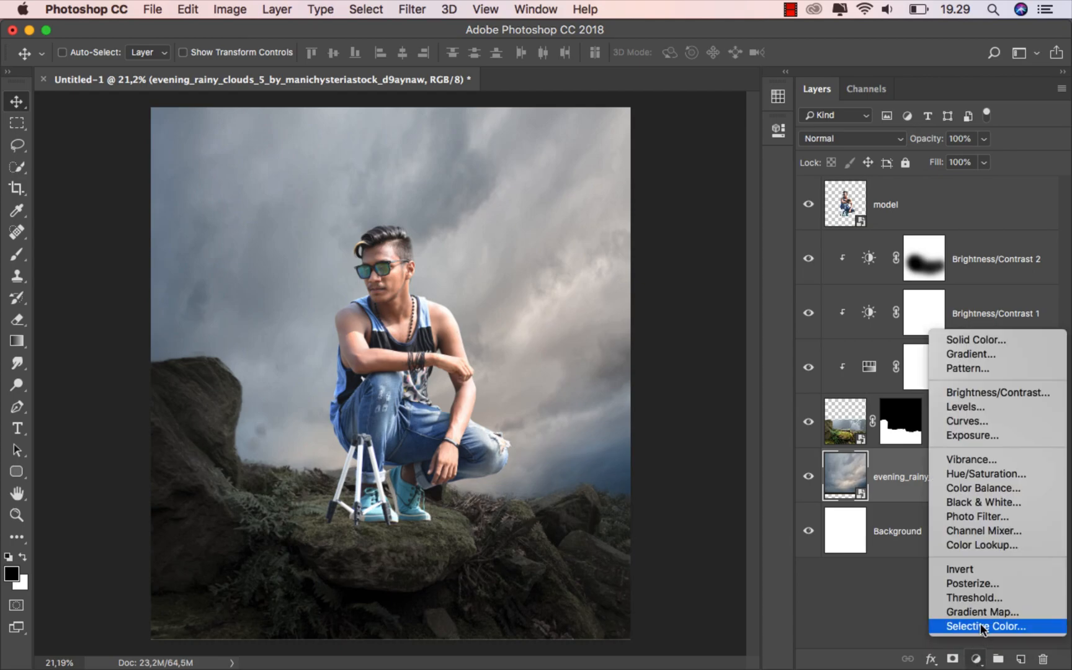
{"action": "left_click", "coordinate": [1010, 391]}
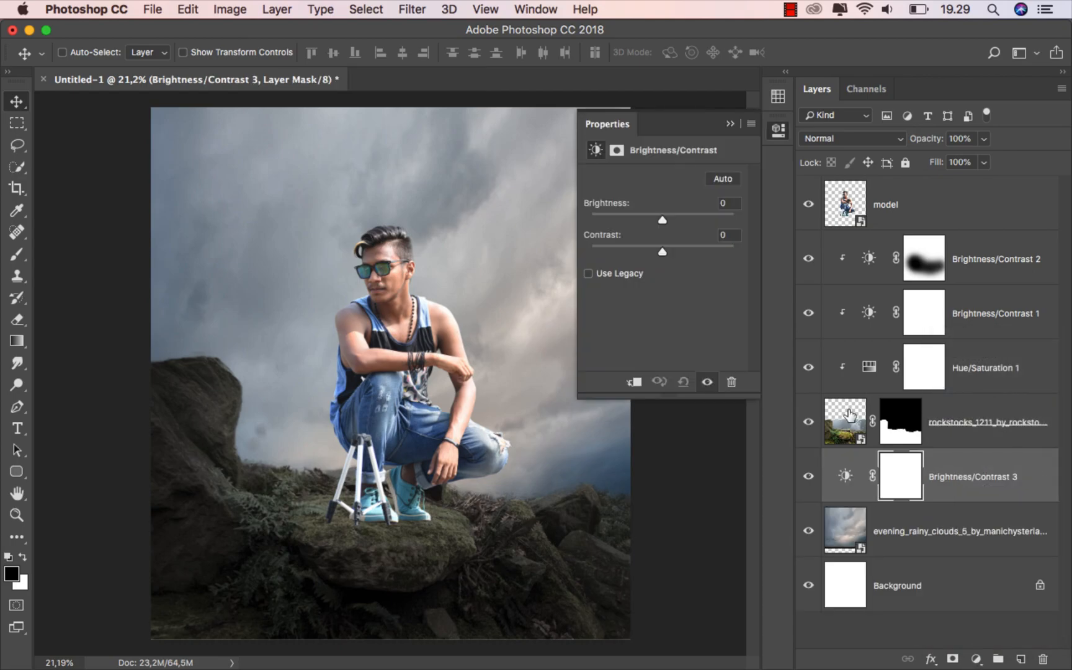
{"action": "left_click", "coordinate": [635, 382]}
{"action": "left_click_drag", "start_coordinate": [667, 154], "coordinate": [700, 354]}
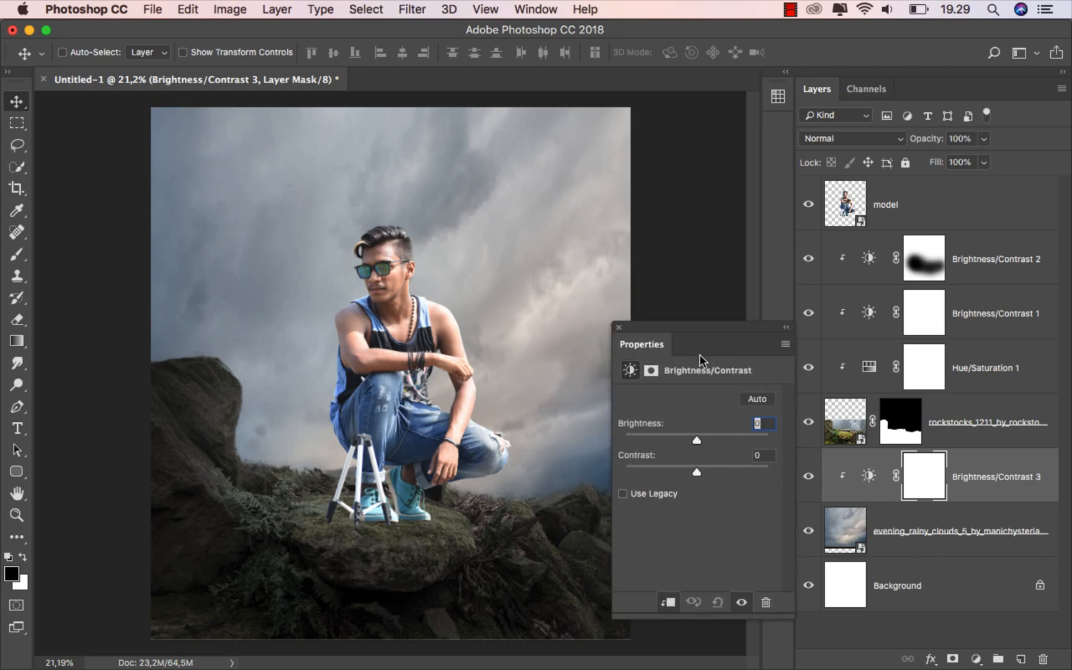
{"action": "left_click_drag", "start_coordinate": [695, 438], "coordinate": [656, 434]}
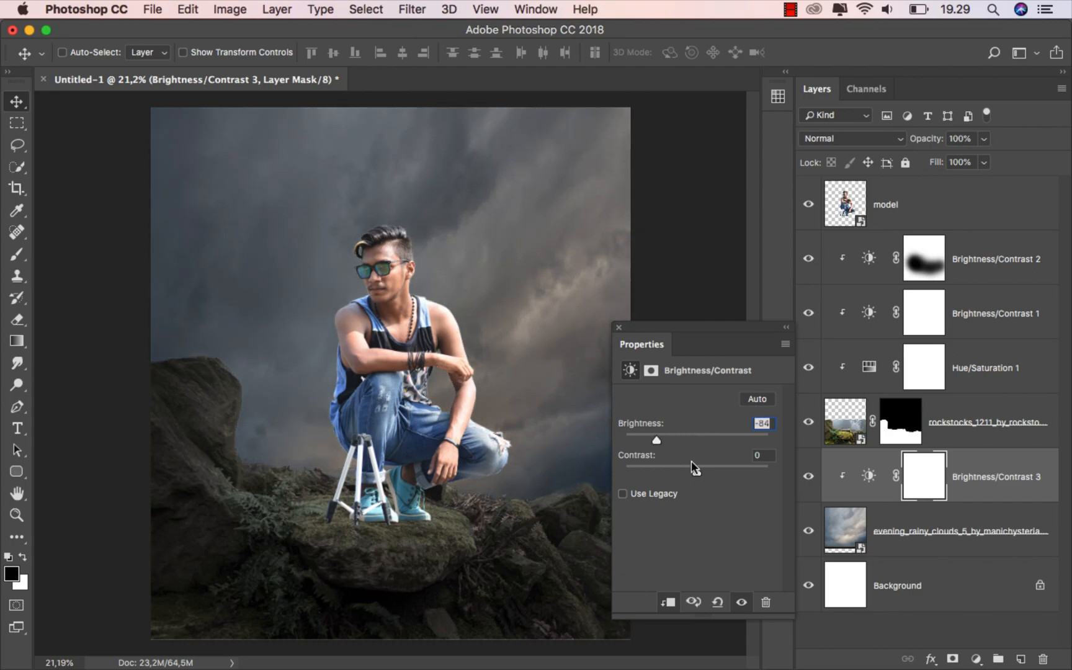
{"action": "left_click_drag", "start_coordinate": [696, 469], "coordinate": [717, 475]}
{"action": "left_click", "coordinate": [616, 328]}
{"action": "left_click", "coordinate": [801, 474]}
{"action": "left_click", "coordinate": [801, 474]}
{"action": "left_click", "coordinate": [980, 478]}
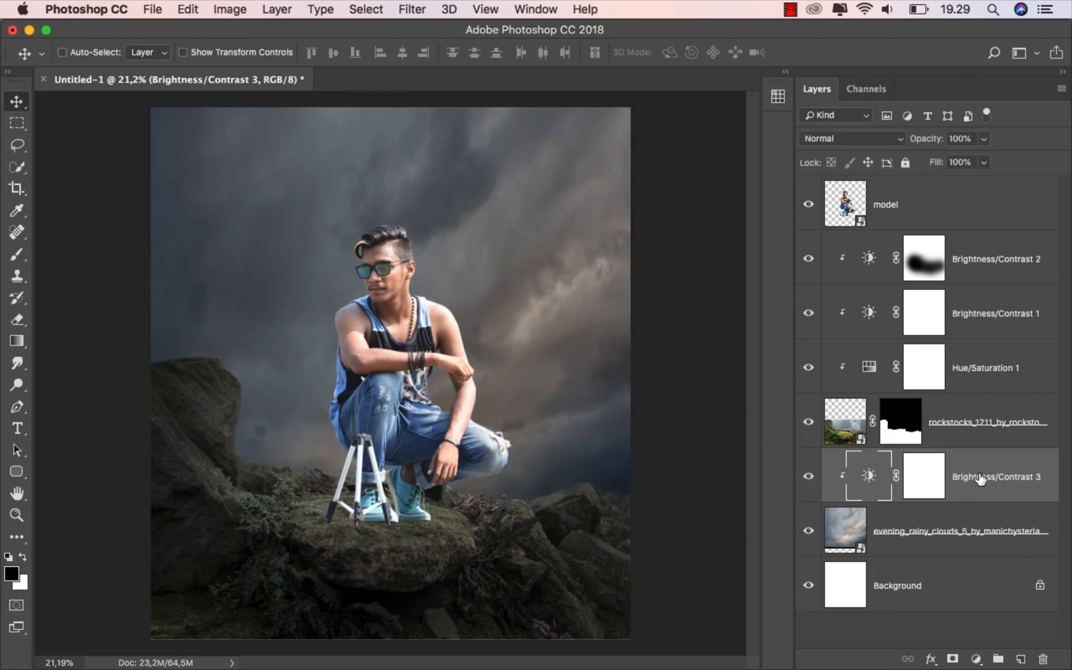
Add a fourth Brightness/Contrast layer clipped to the clouds with Brightness -94
{"action": "left_click", "coordinate": [976, 659]}
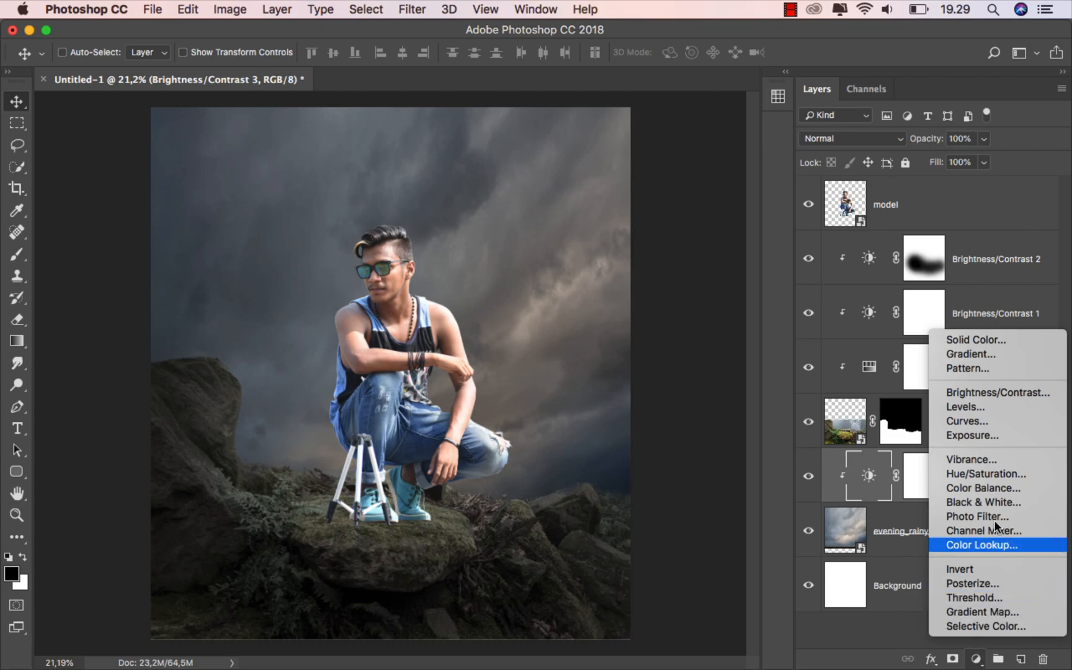
{"action": "left_click", "coordinate": [1005, 394]}
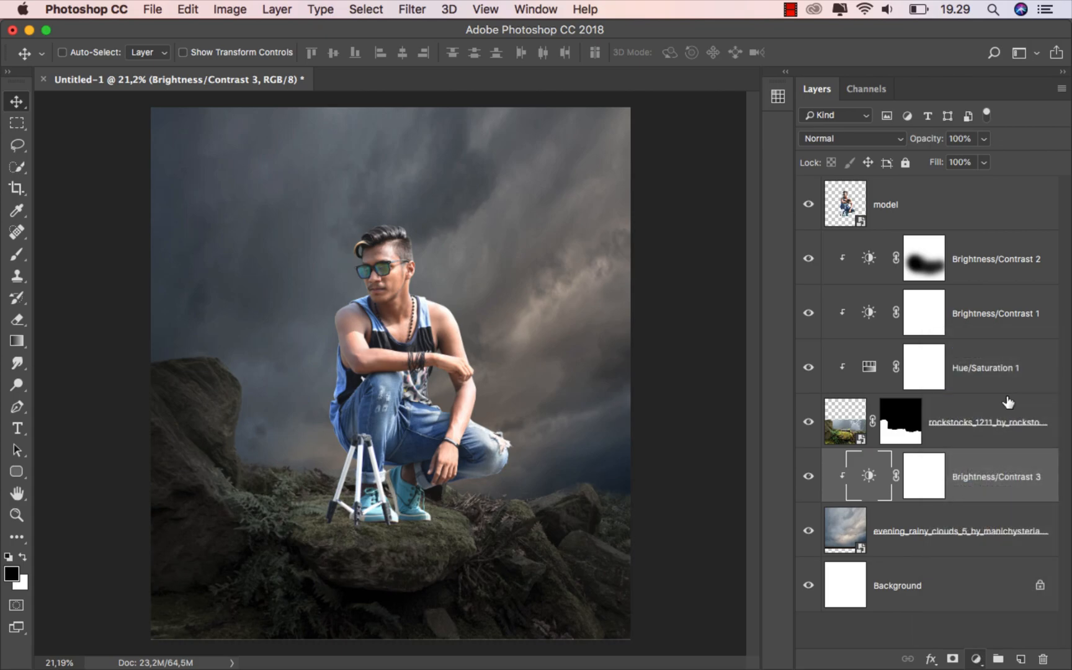
{"action": "left_click", "coordinate": [667, 600]}
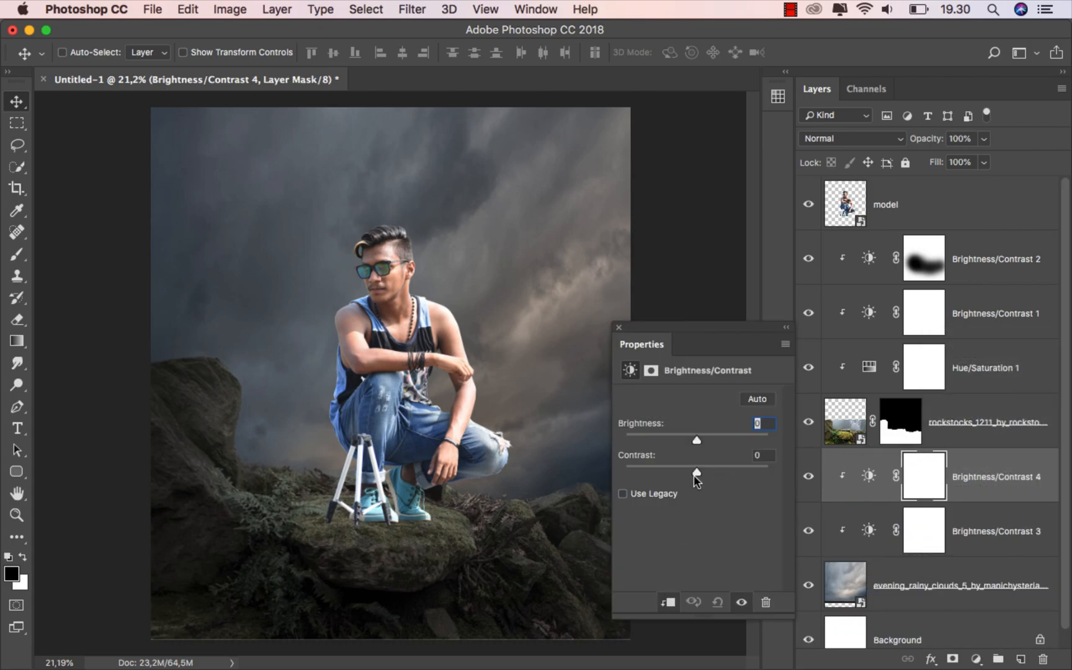
{"action": "left_click_drag", "start_coordinate": [696, 438], "coordinate": [651, 436]}
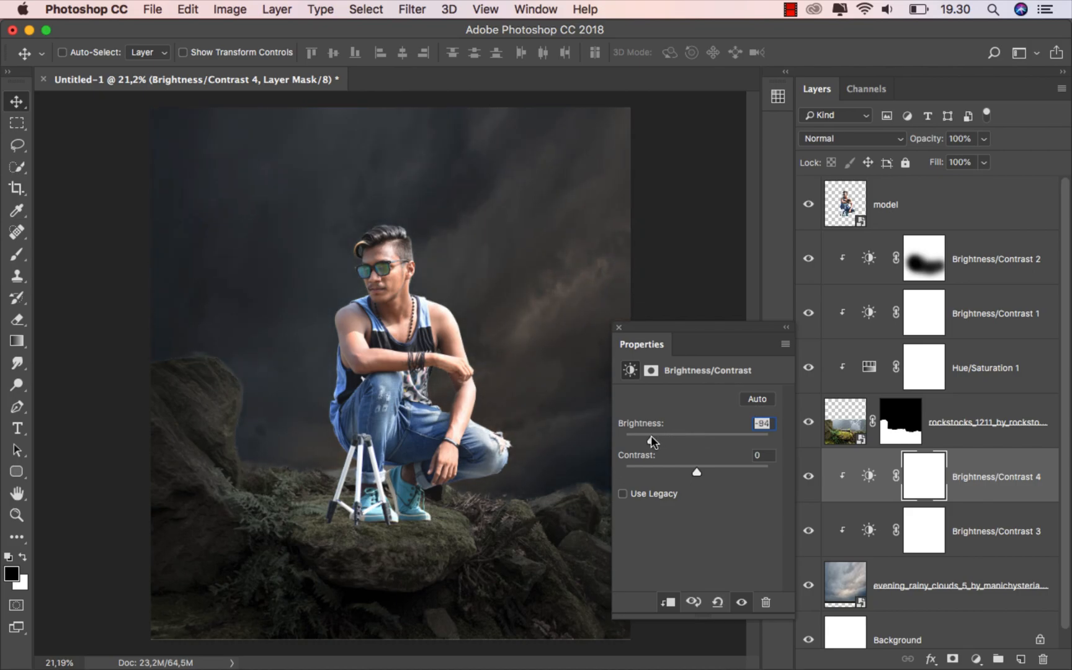
{"action": "left_click", "coordinate": [618, 327]}
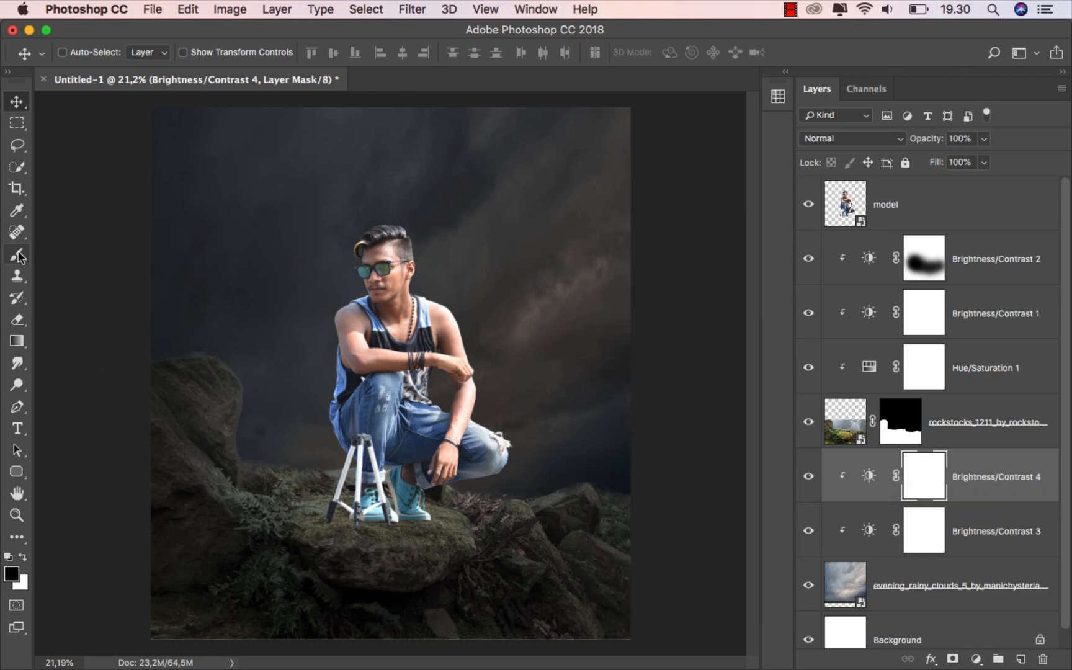
Paint a soft black spot on the Brightness/Contrast 4 mask with a 100%-opacity, size-2200 brush
{"action": "left_click_drag", "start_coordinate": [17, 254], "coordinate": [51, 256]}
{"action": "left_click", "coordinate": [51, 256]}
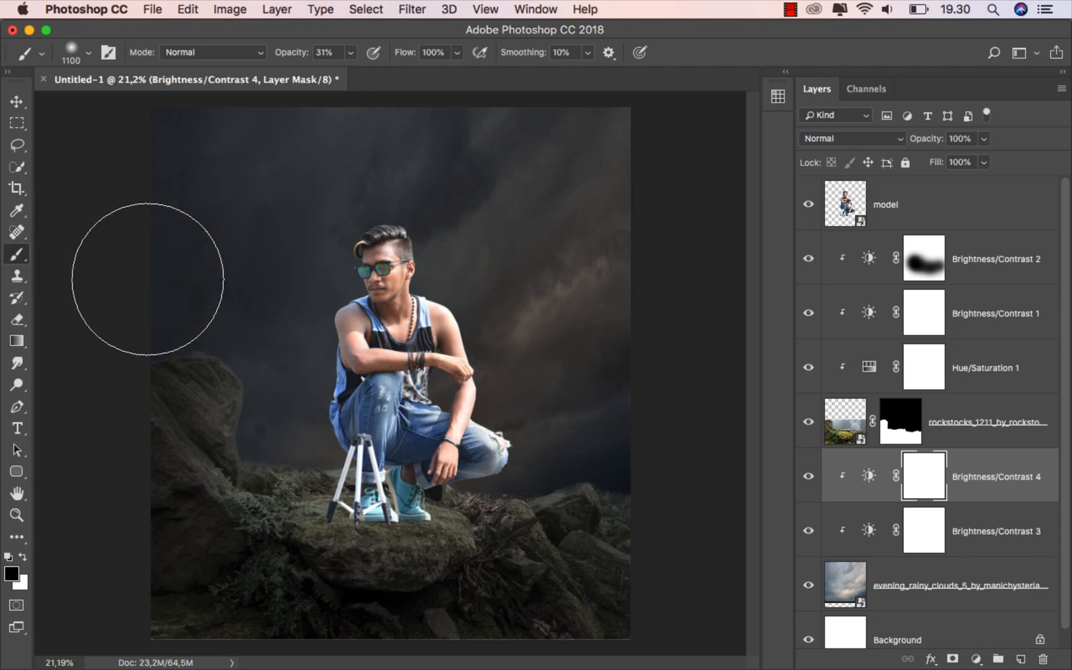
{"action": "left_click", "coordinate": [351, 53]}
{"action": "left_click_drag", "start_coordinate": [352, 68], "coordinate": [422, 67]}
{"action": "left_click", "coordinate": [388, 34]}
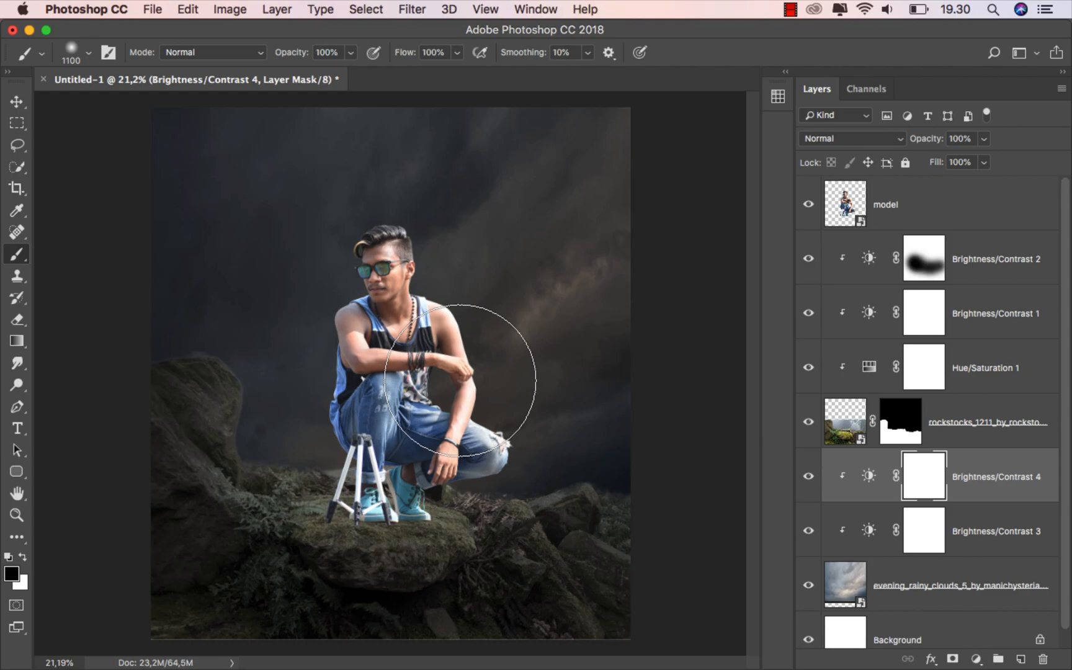
{"action": "key", "text": "bracketright"}
{"action": "key", "text": "bracketright"}
{"action": "key", "text": "bracketright"}
{"action": "key", "text": "bracketright"}
{"action": "key", "text": "bracketright"}
{"action": "key", "text": "bracketright"}
{"action": "key", "text": "bracketright"}
{"action": "key", "text": "bracketright"}
{"action": "key", "text": "bracketright"}
{"action": "key", "text": "bracketright"}
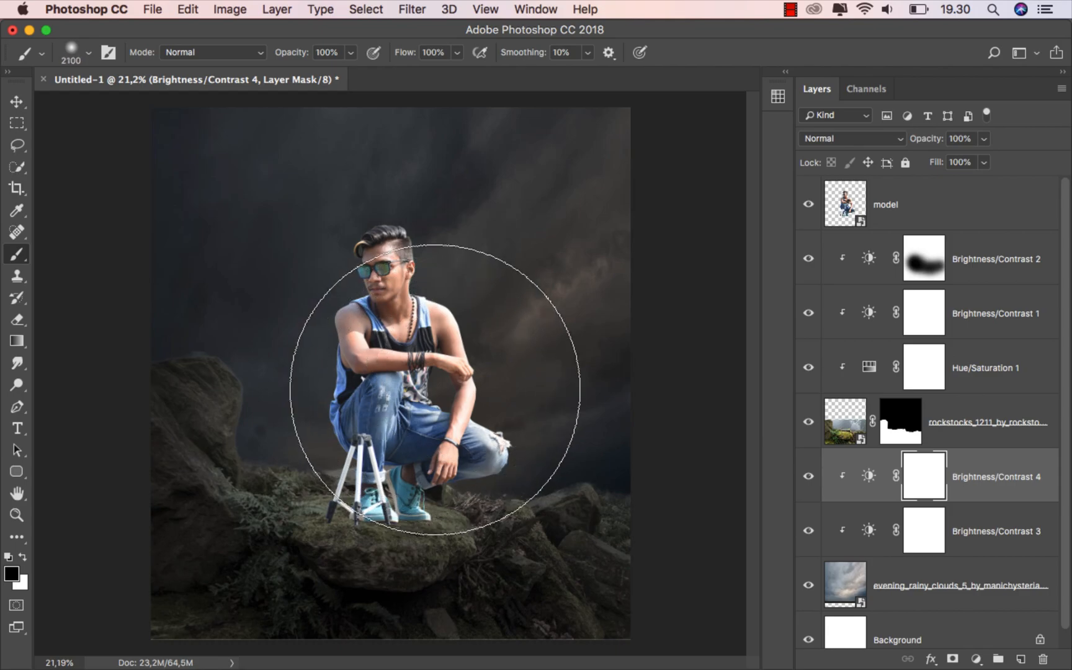
{"action": "left_click", "coordinate": [449, 394]}
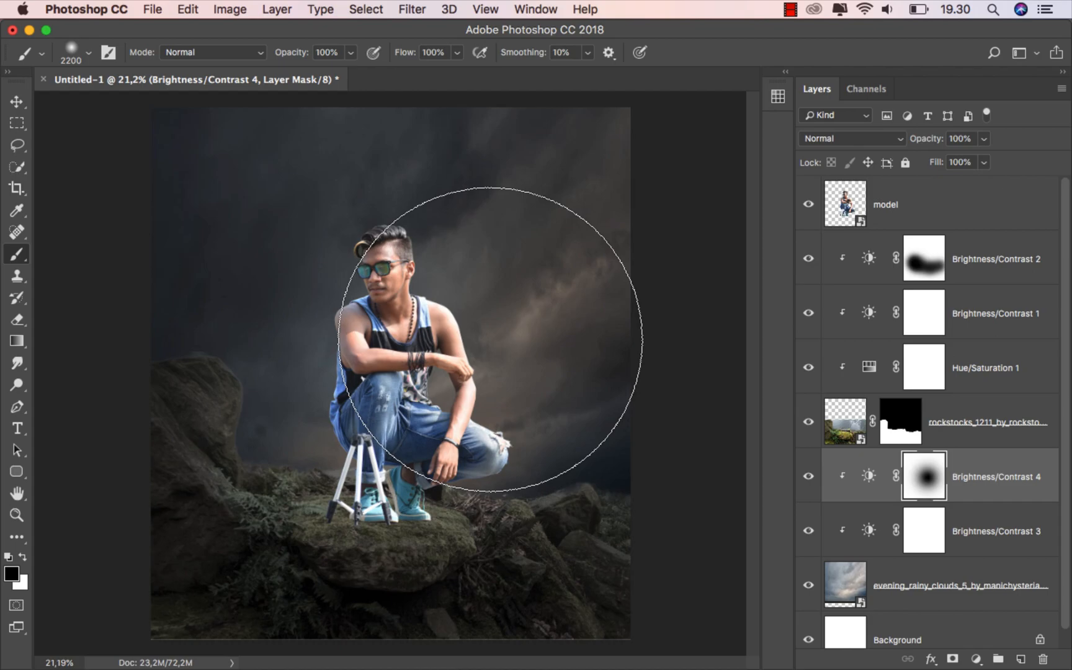
Lower the brush opacity to 15% and paint more black into the mask around the man
{"action": "left_click", "coordinate": [350, 52]}
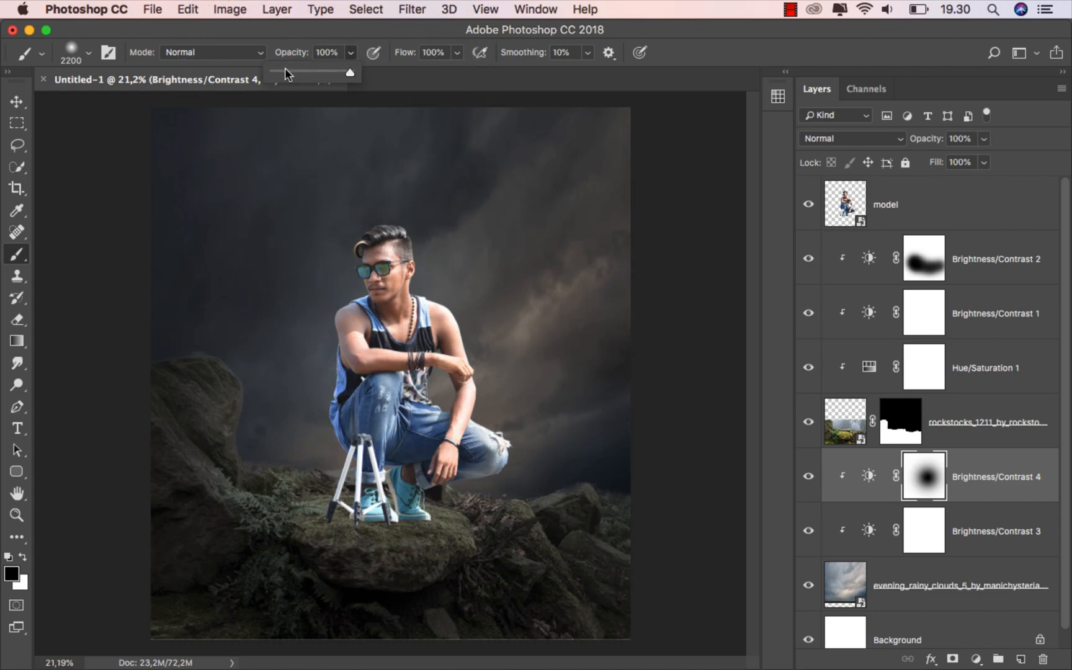
{"action": "left_click", "coordinate": [315, 37]}
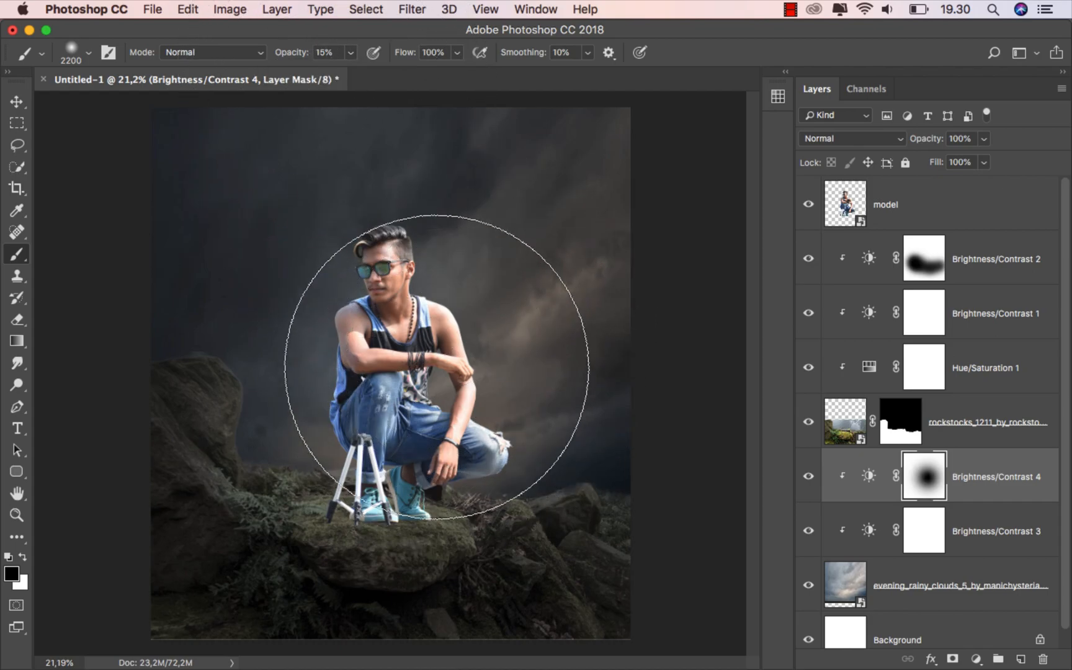
{"action": "mouse_move", "coordinate": [455, 312]}
{"action": "left_mouse_down"}
{"action": "mouse_move", "coordinate": [365, 404]}
{"action": "mouse_move", "coordinate": [411, 439]}
{"action": "mouse_move", "coordinate": [451, 444]}
{"action": "left_mouse_up"}
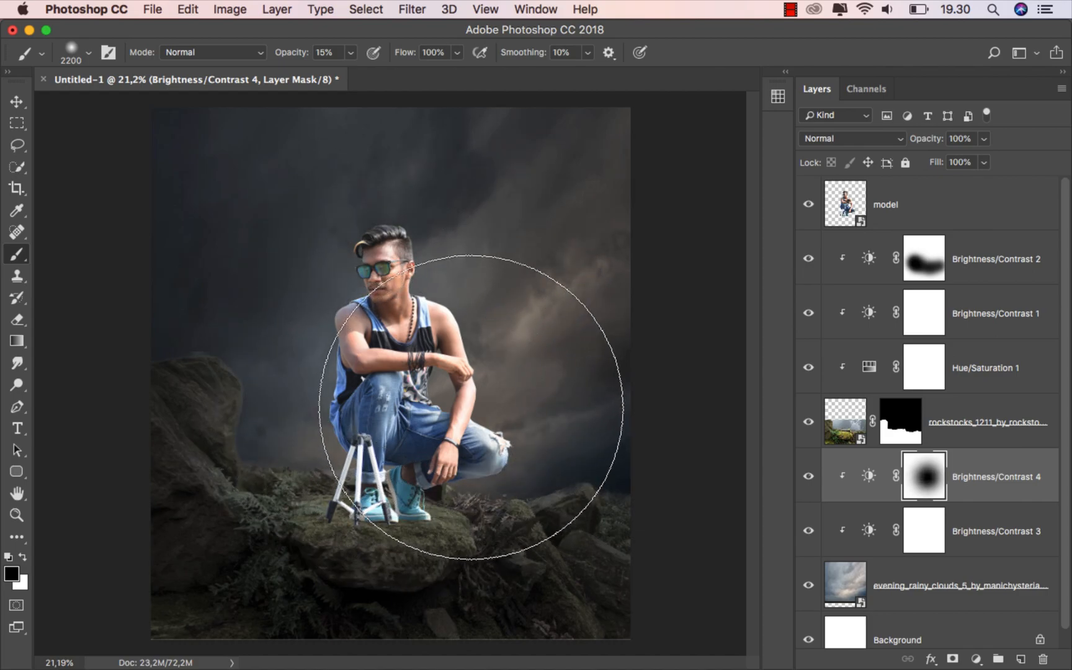
Compare Brightness/Contrast 4 off and on, then select the model layer
{"action": "left_click", "coordinate": [17, 102]}
{"action": "left_click", "coordinate": [808, 476]}
{"action": "left_click", "coordinate": [808, 476]}
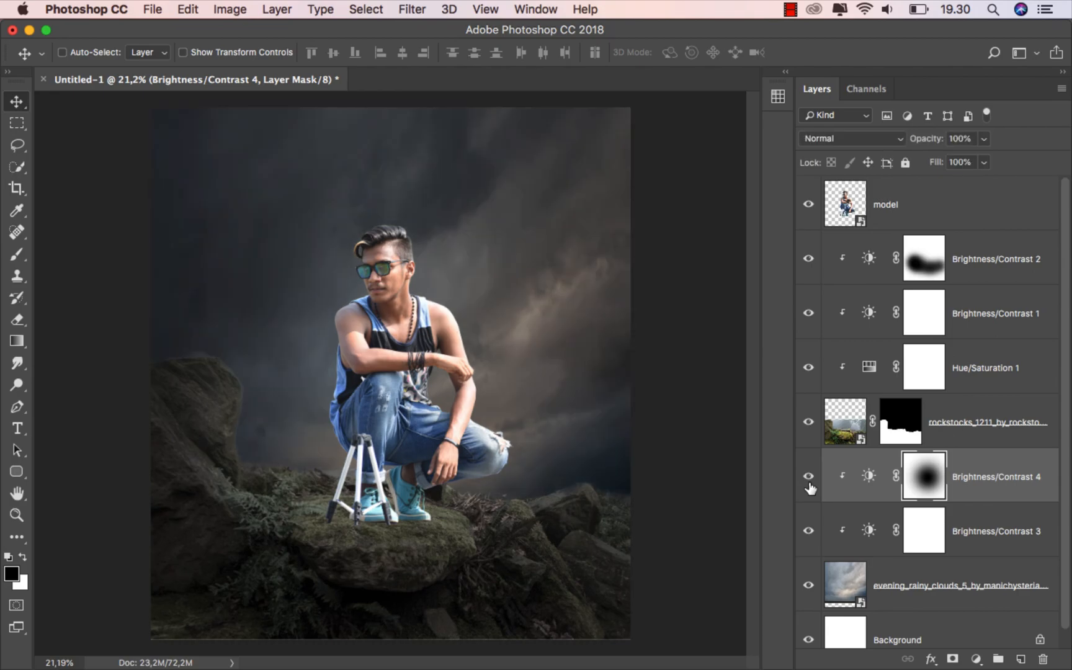
{"action": "left_click", "coordinate": [986, 478]}
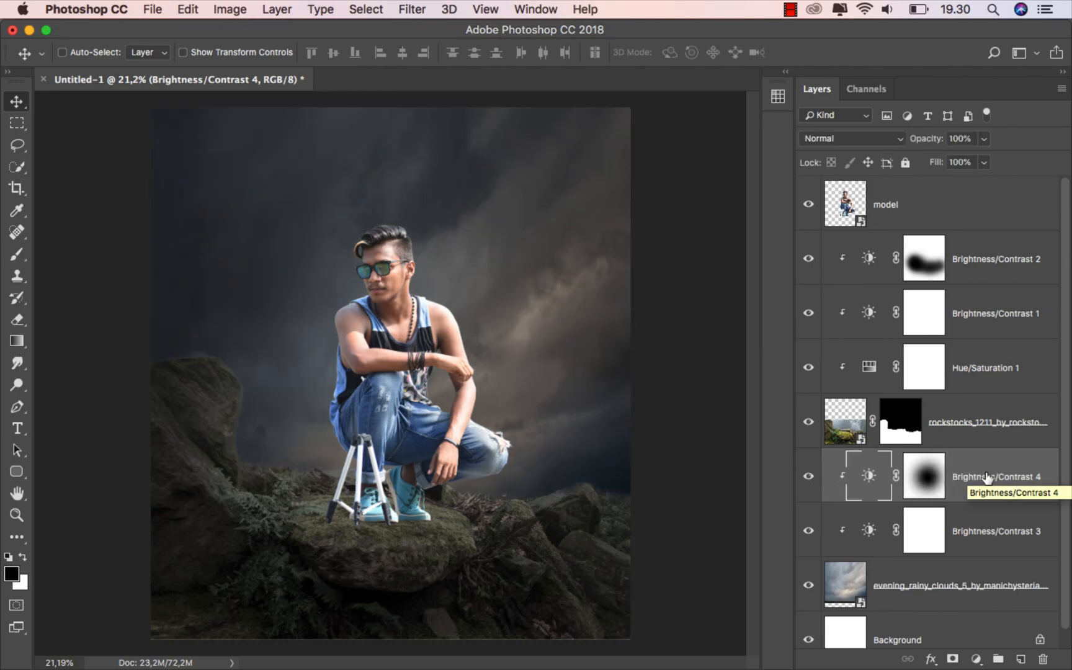
{"action": "left_click", "coordinate": [910, 206]}
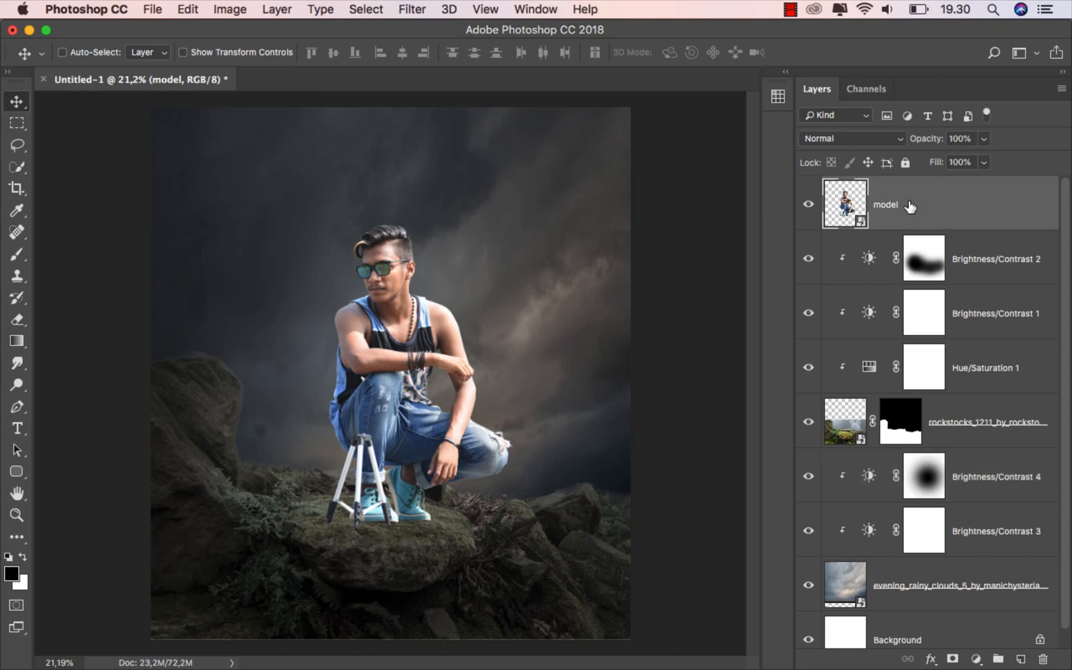
Add a Hue/Saturation 2 layer clipped to the model with Saturation -29
{"action": "left_click", "coordinate": [975, 659]}
{"action": "left_click", "coordinate": [1012, 475]}
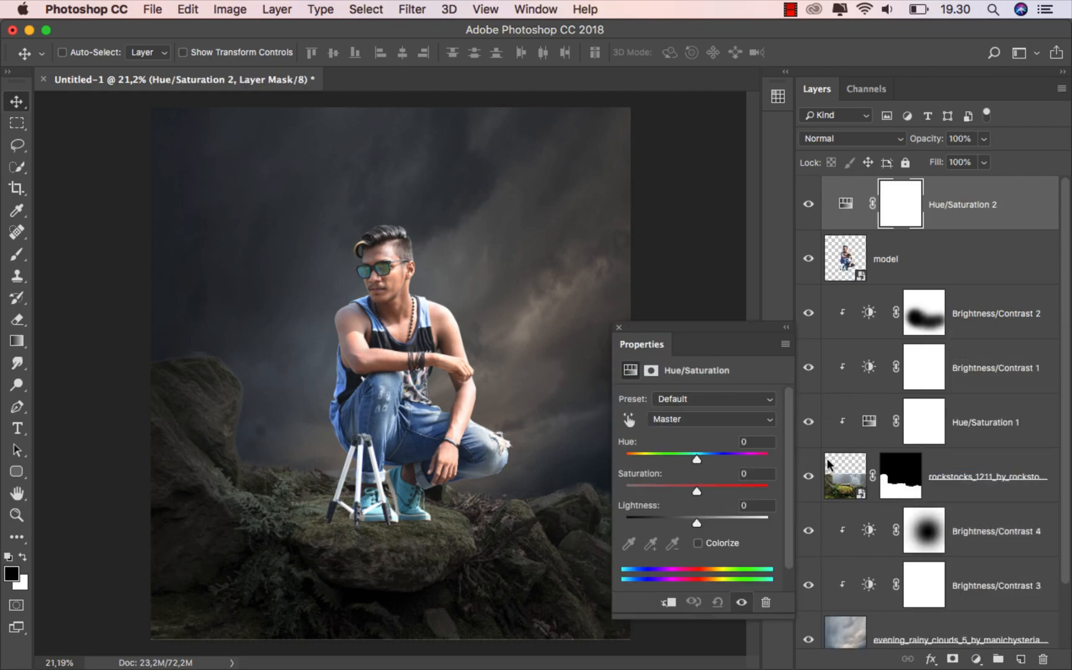
{"action": "left_click", "coordinate": [667, 601]}
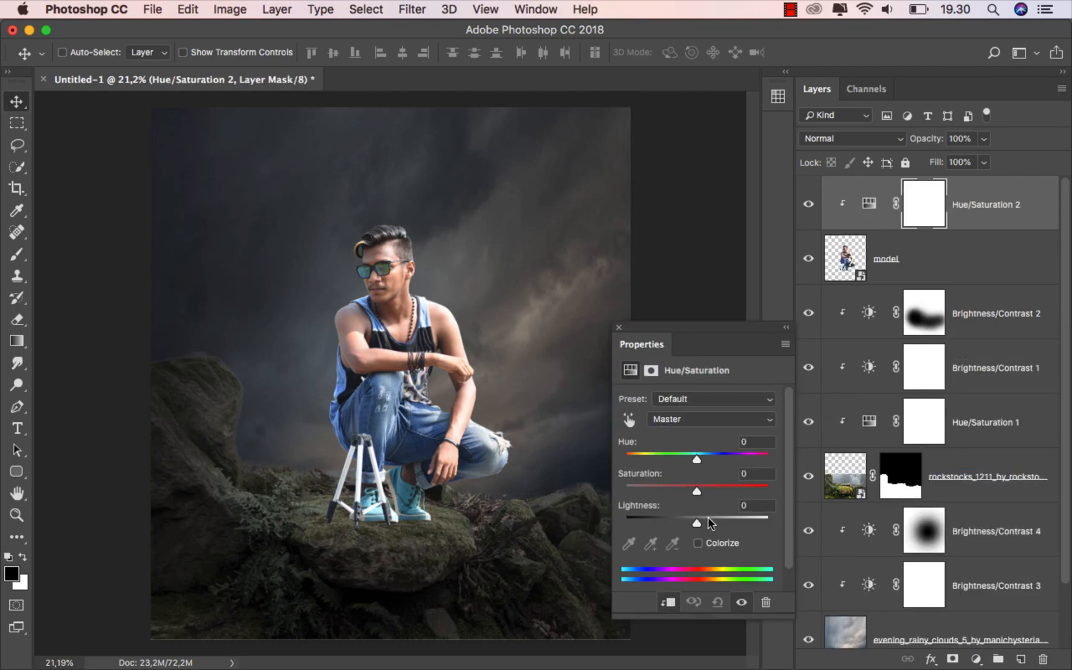
{"action": "left_click_drag", "start_coordinate": [697, 492], "coordinate": [676, 490]}
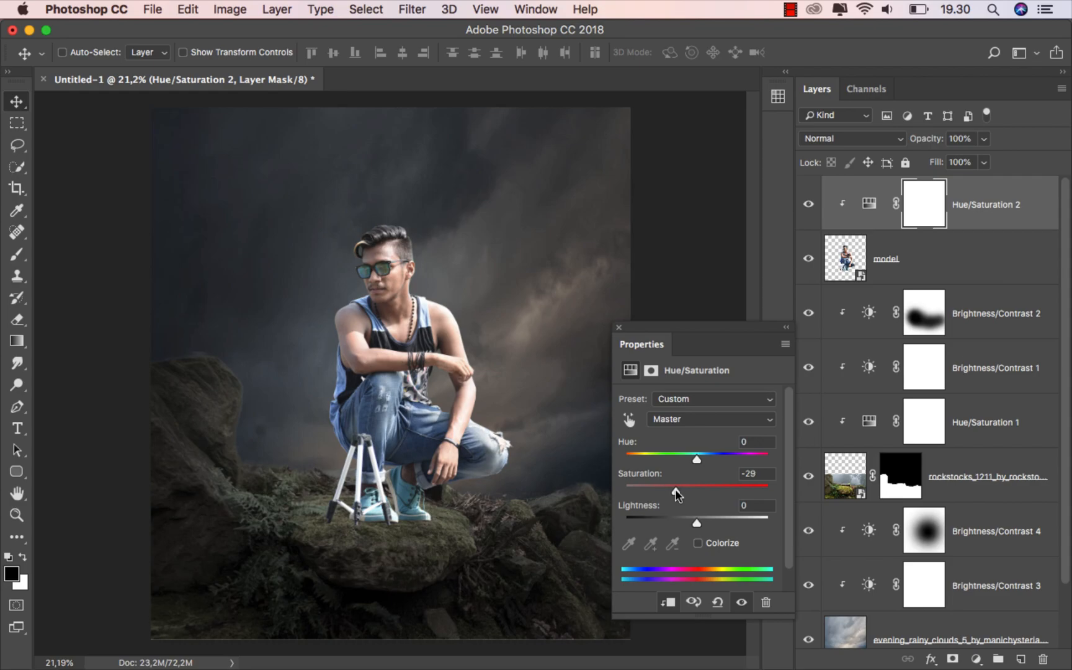
{"action": "left_click", "coordinate": [619, 327]}
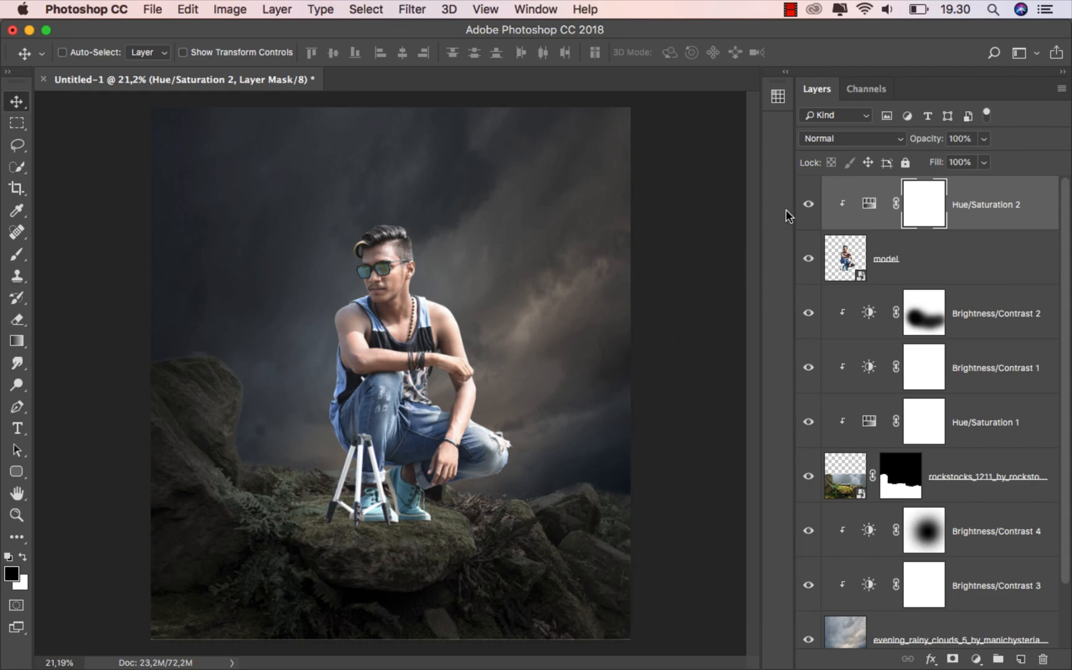
Toggle Hue/Saturation 2 off and on to compare, and select the adjustment itself
{"action": "left_click", "coordinate": [801, 209]}
{"action": "left_click", "coordinate": [801, 211]}
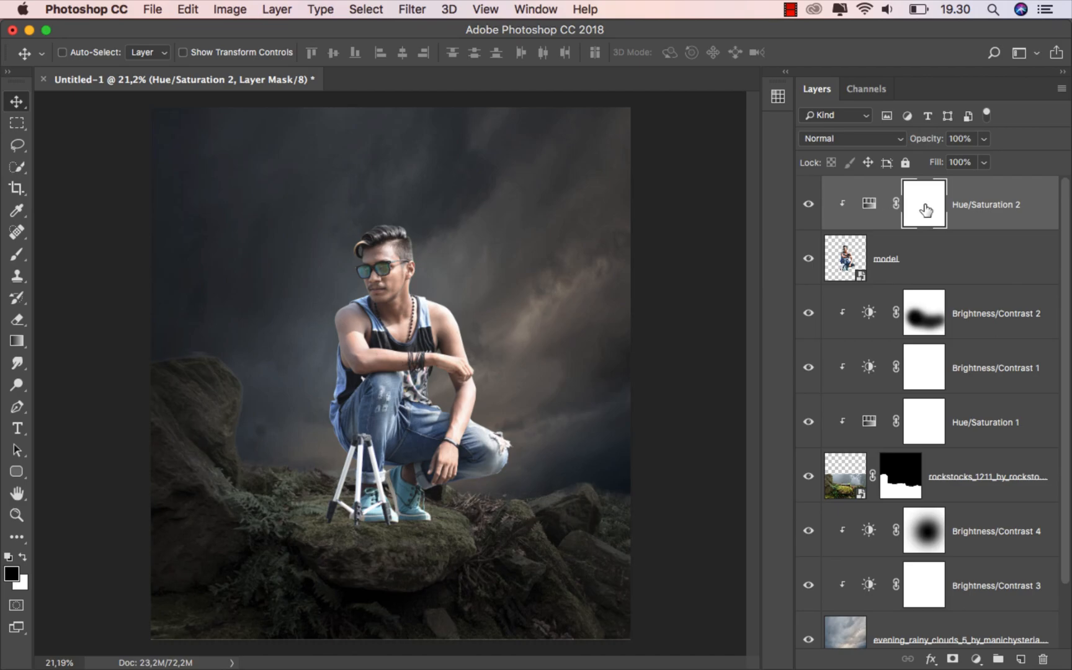
{"action": "left_click", "coordinate": [967, 211]}
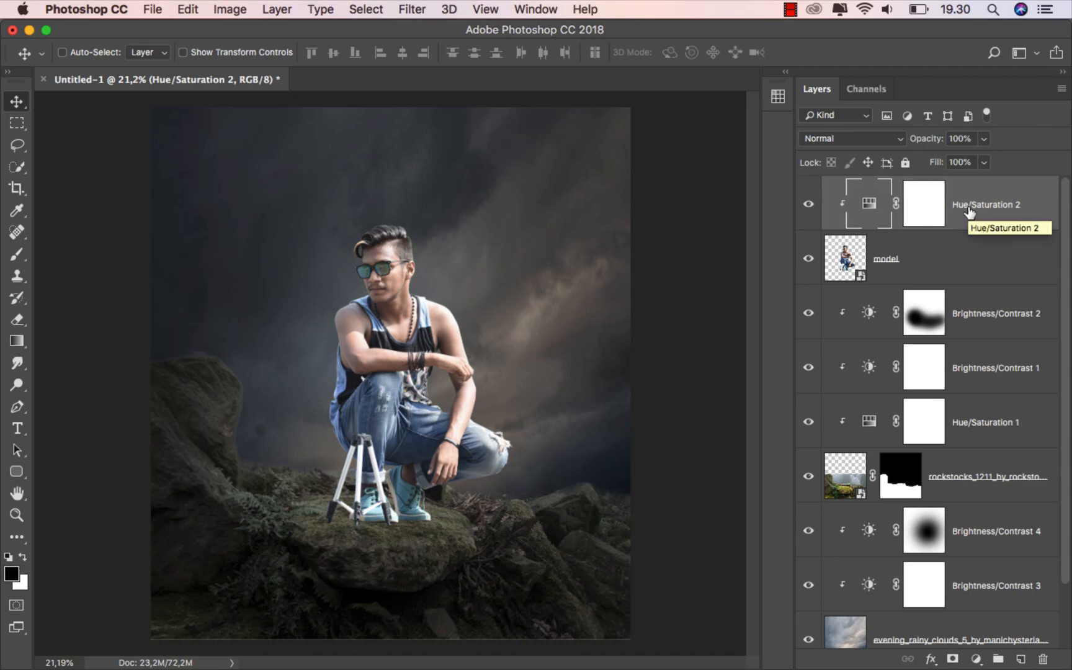
{"action": "left_click", "coordinate": [975, 659]}
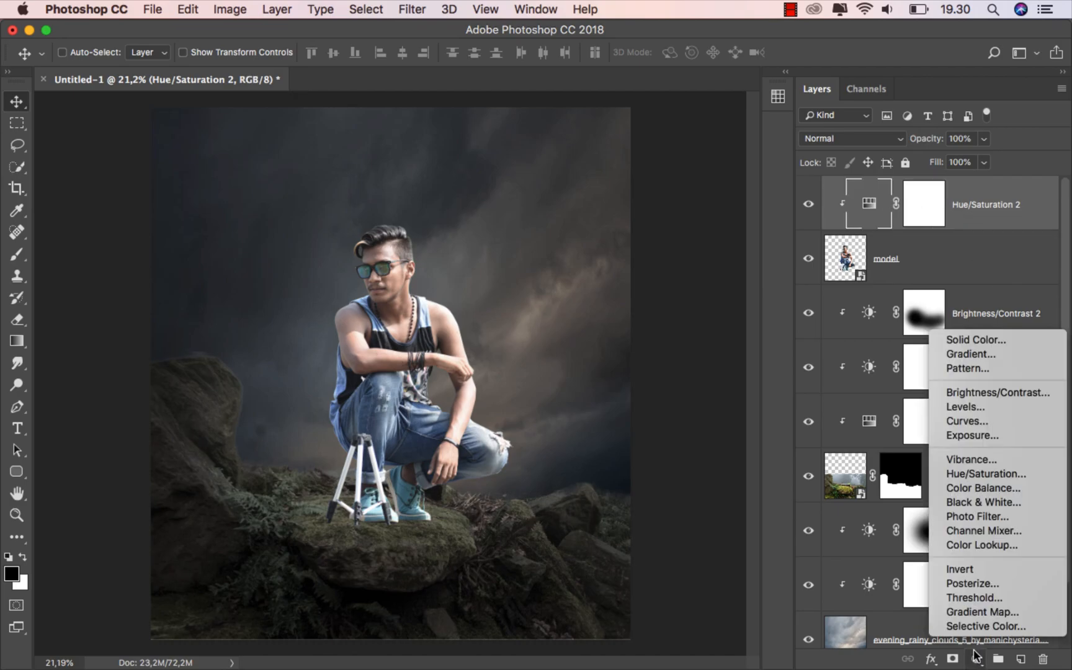
Add a Curves 1 layer clipped to the model, with the white point at 226 and black input at 8
{"action": "left_click", "coordinate": [1001, 420]}
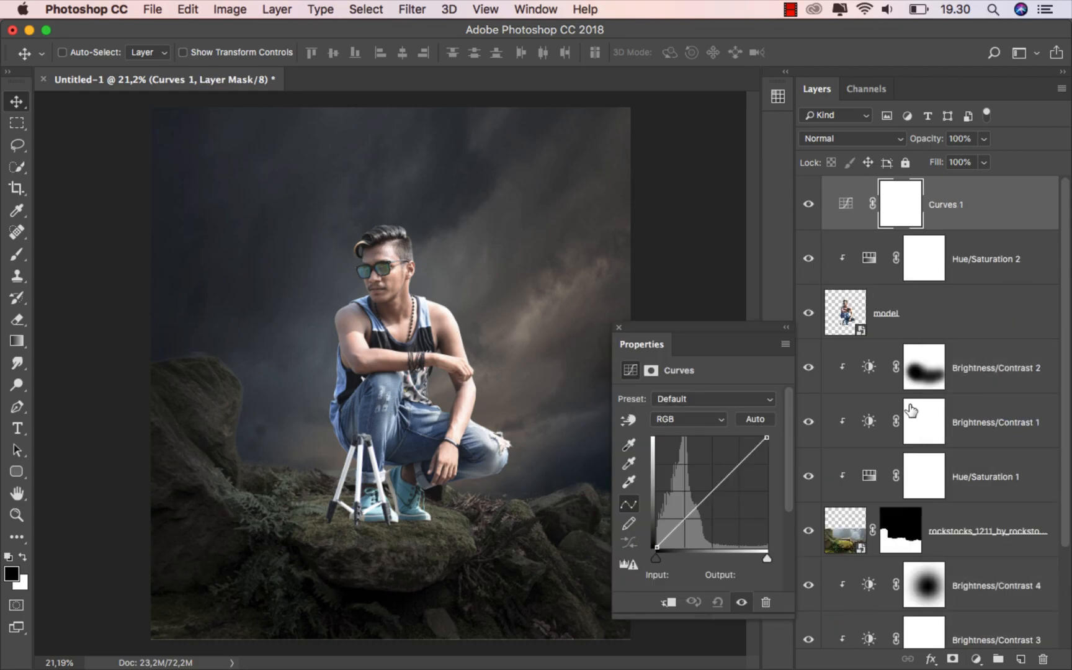
{"action": "left_click", "coordinate": [667, 601]}
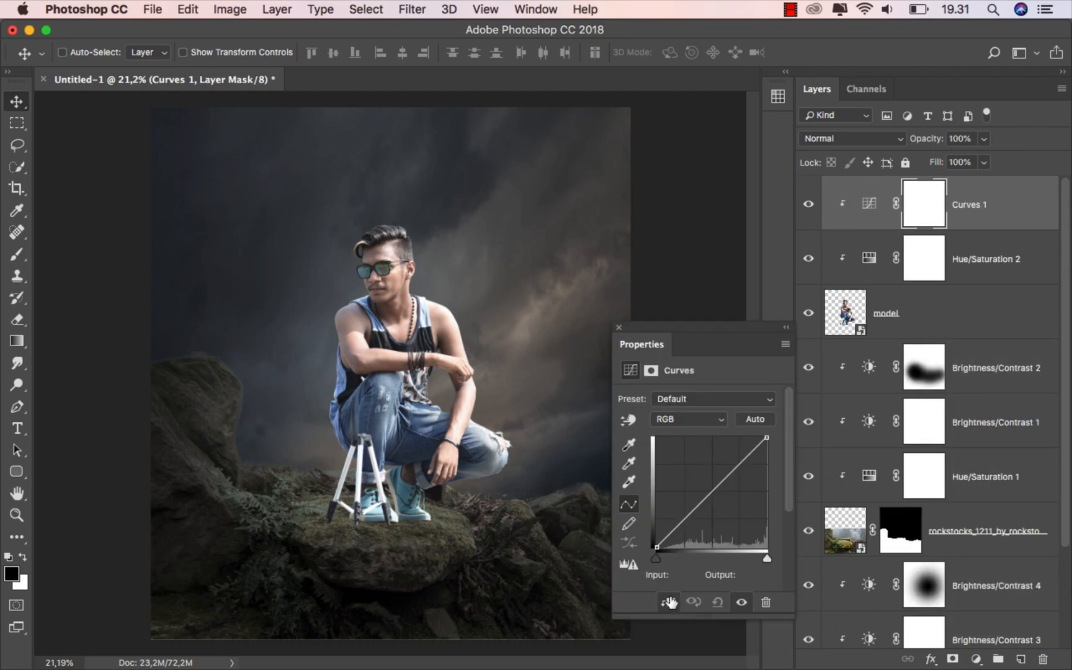
{"action": "left_click", "coordinate": [712, 492]}
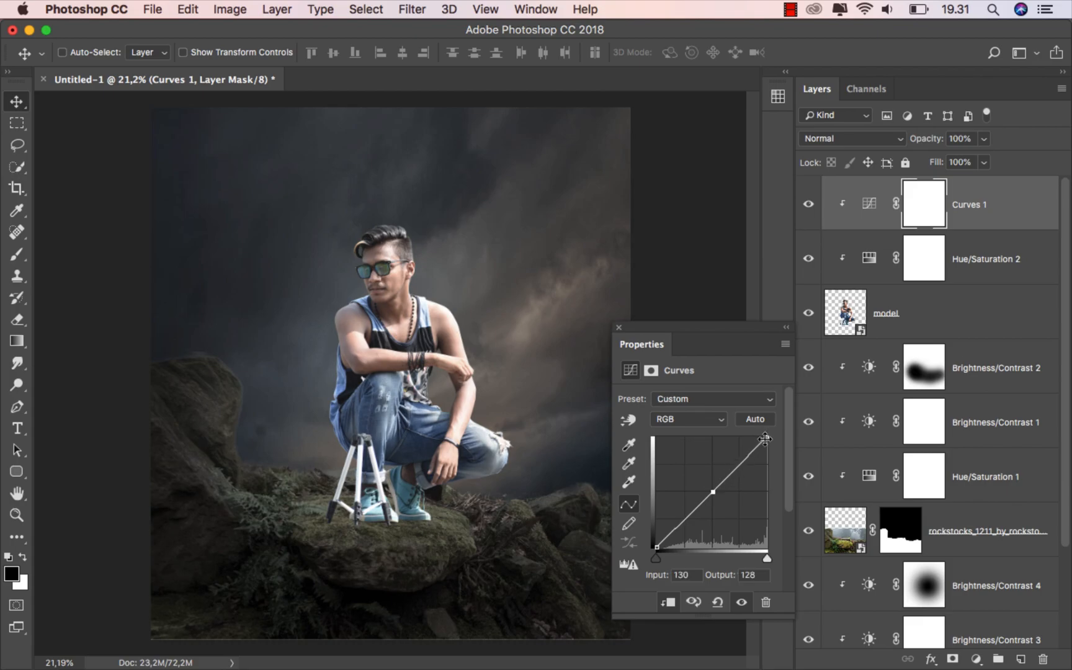
{"action": "left_click_drag", "start_coordinate": [766, 437], "coordinate": [773, 449]}
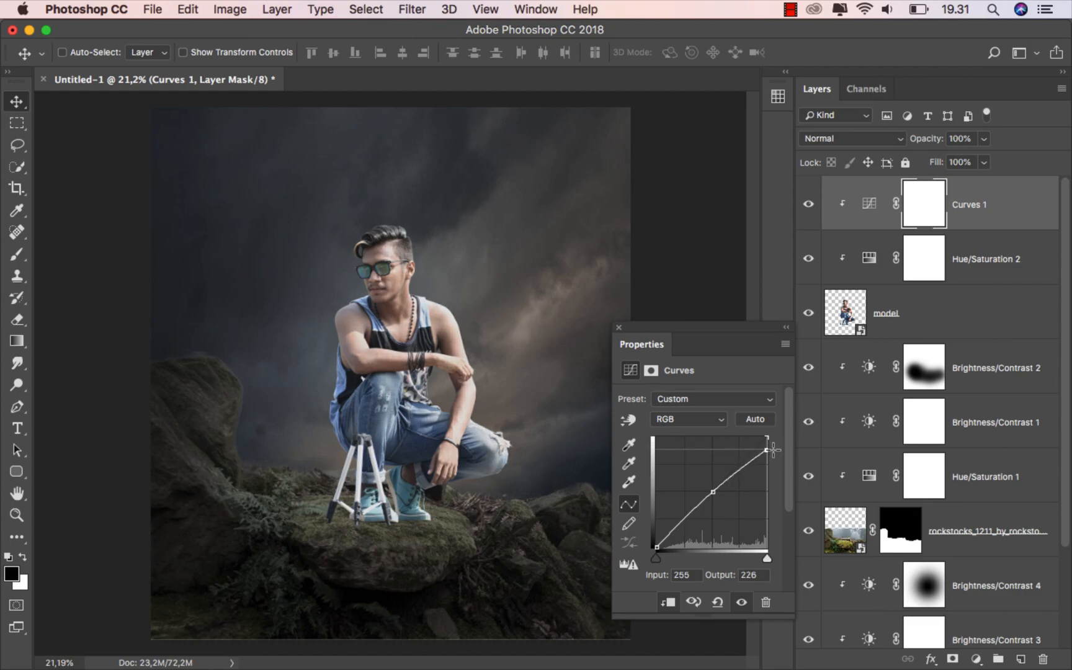
{"action": "left_click", "coordinate": [657, 545]}
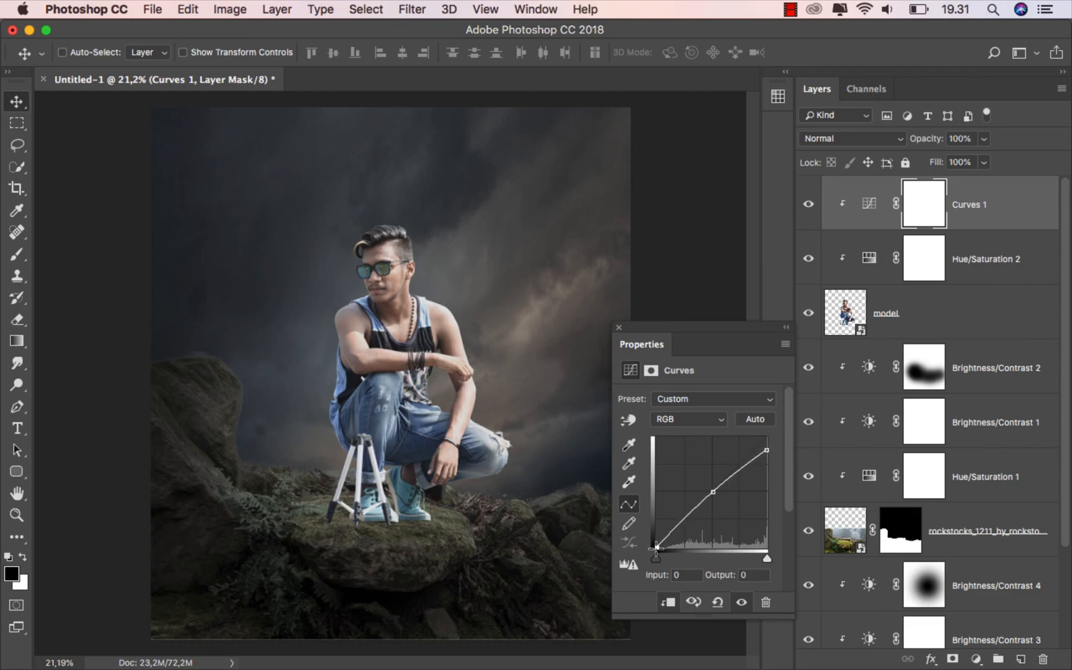
{"action": "left_click_drag", "start_coordinate": [657, 546], "coordinate": [660, 547]}
Toggle Curves 1 off and on to compare, and select the adjustment itself
{"action": "left_click", "coordinate": [808, 203]}
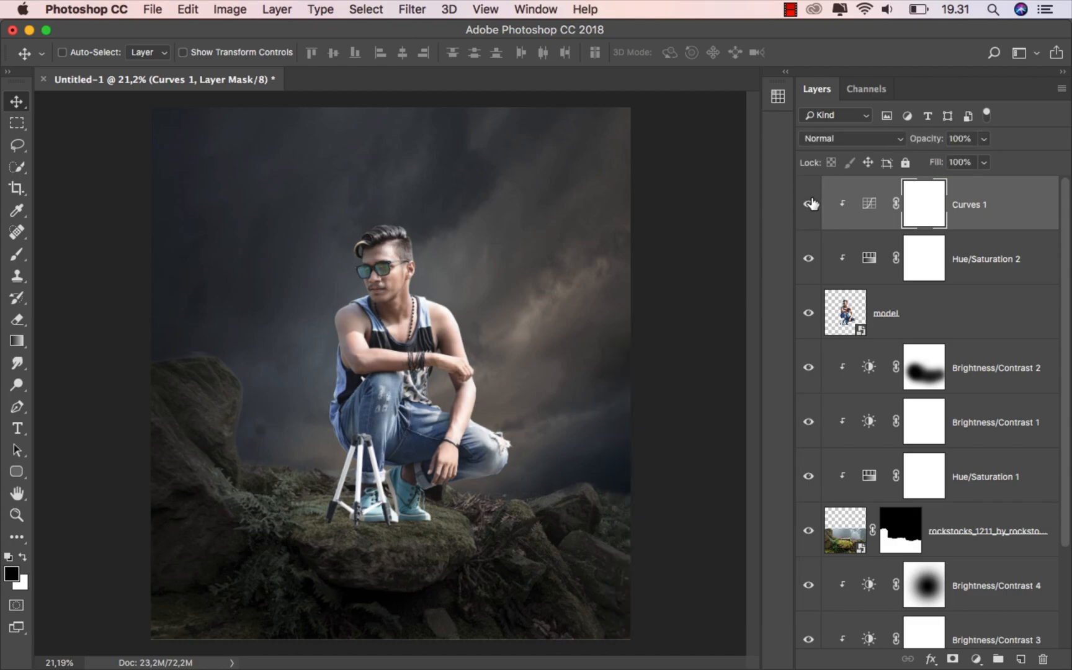
{"action": "left_click", "coordinate": [808, 203]}
{"action": "left_click", "coordinate": [990, 221]}
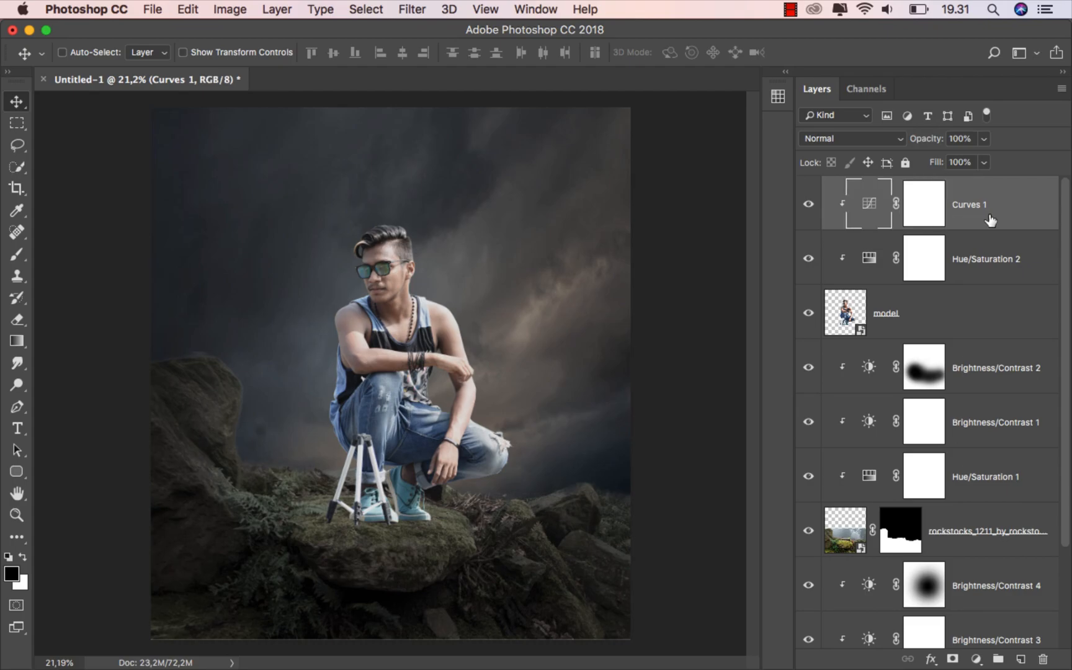
Add a Brightness/Contrast 5 layer clipped to the model at Brightness -150, and compare it off and on
{"action": "left_click", "coordinate": [978, 657]}
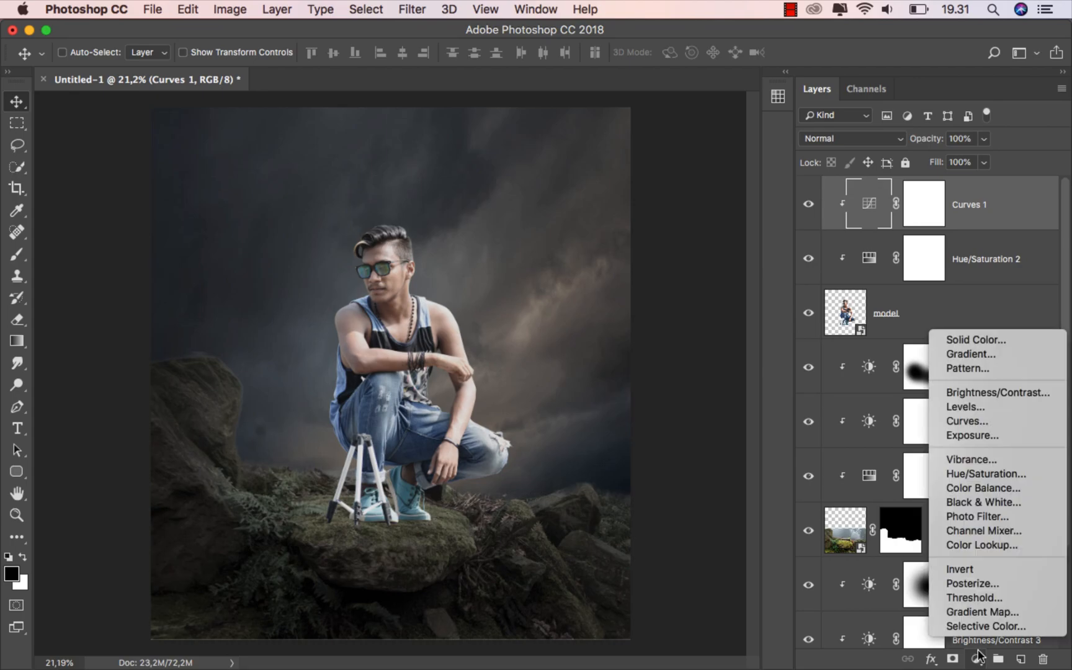
{"action": "left_click", "coordinate": [1000, 393]}
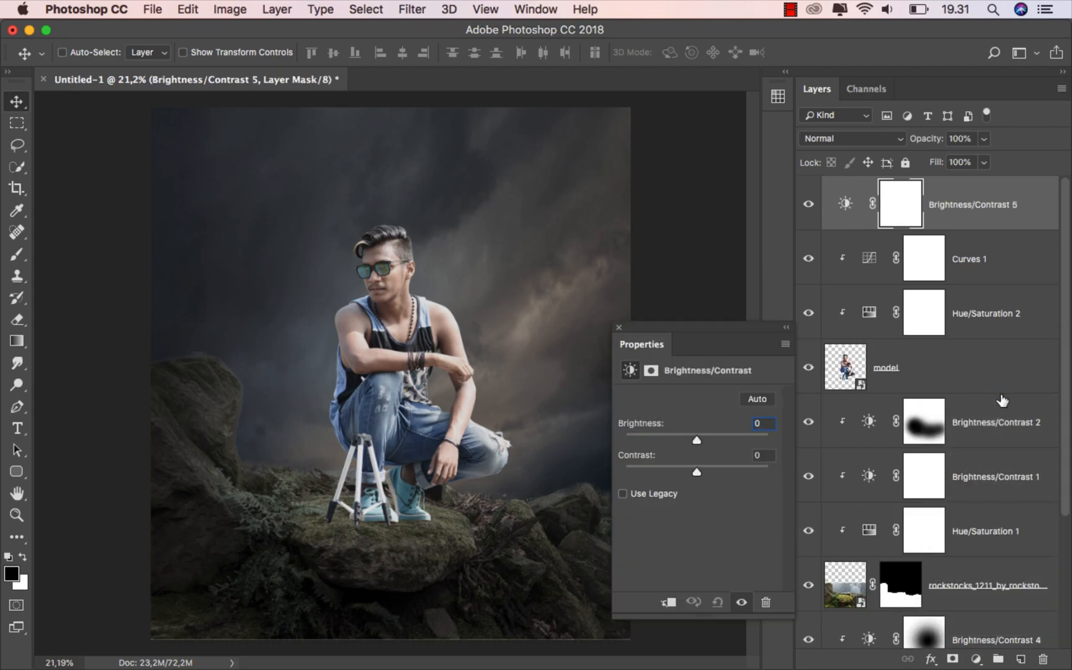
{"action": "left_click", "coordinate": [667, 600]}
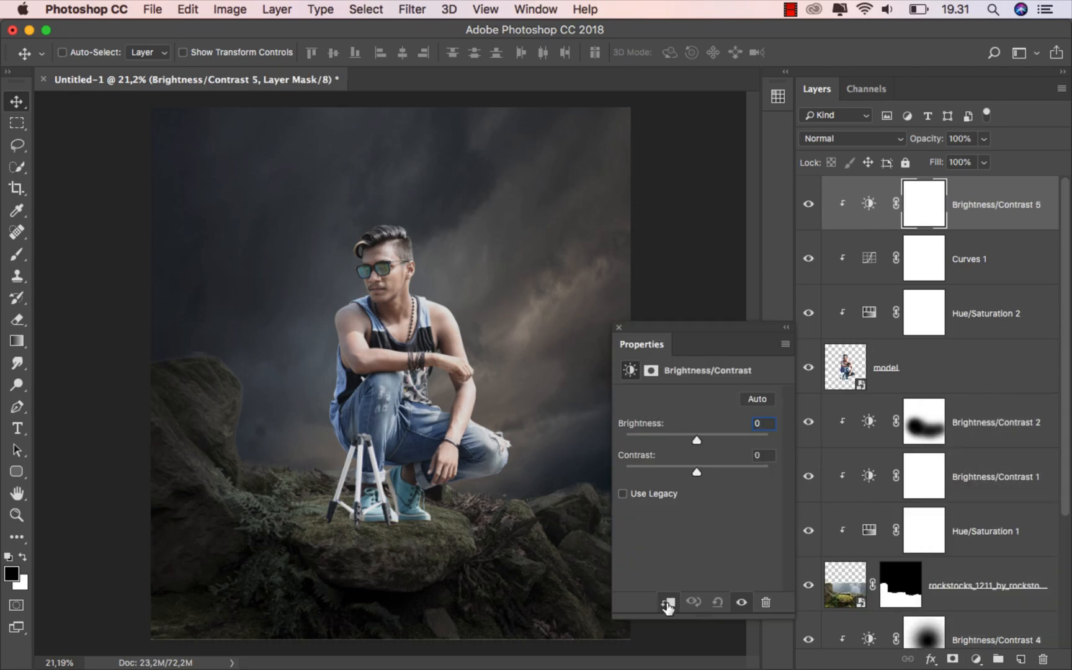
{"action": "left_click_drag", "start_coordinate": [698, 436], "coordinate": [625, 433]}
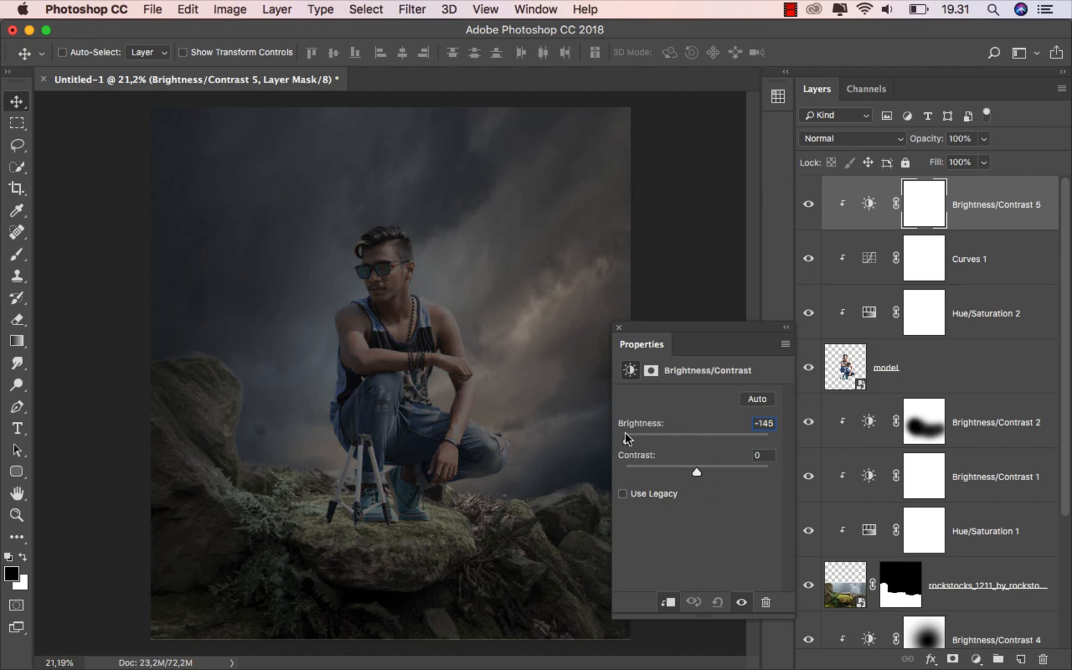
{"action": "left_click", "coordinate": [616, 329]}
{"action": "left_click", "coordinate": [806, 210]}
{"action": "left_click", "coordinate": [806, 207]}
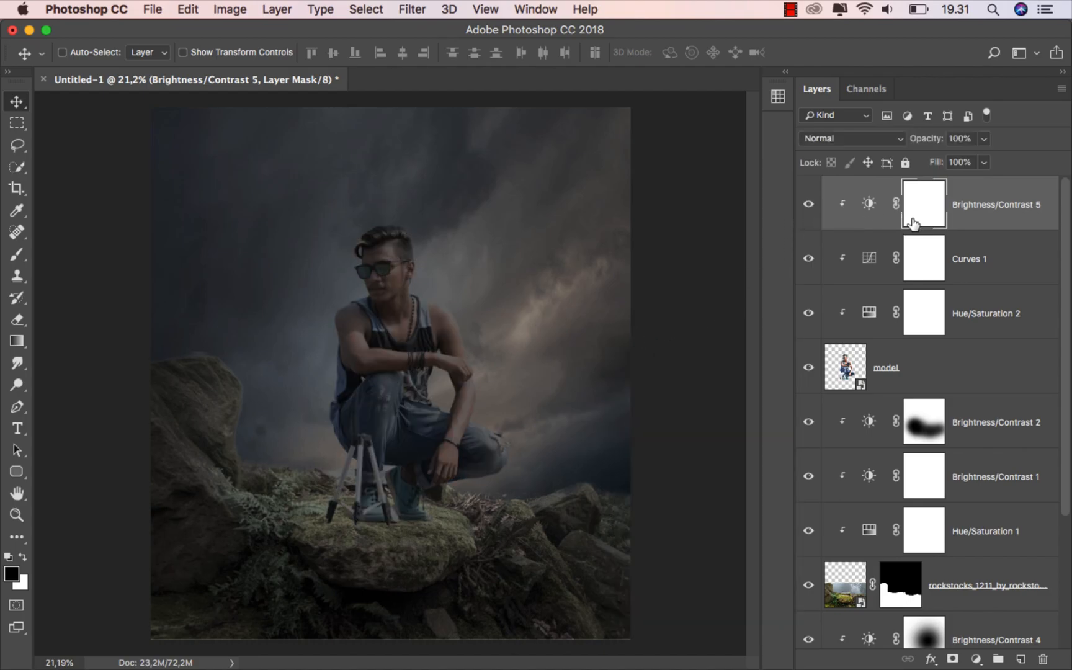
With a 62%-opacity brush at size 1200–1500, paint black on the mask beside the man's head and shoulder
{"action": "left_click_drag", "start_coordinate": [26, 257], "coordinate": [93, 255]}
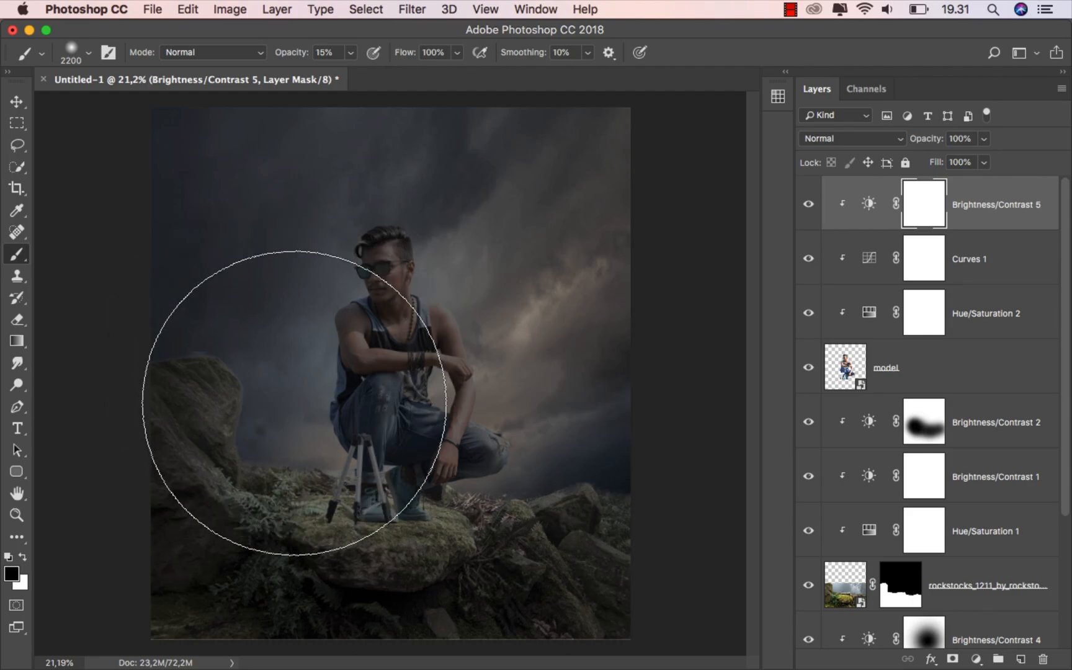
{"action": "mouse_move", "coordinate": [350, 52]}
{"action": "left_mouse_down"}
{"action": "mouse_move", "coordinate": [368, 79]}
{"action": "mouse_move", "coordinate": [388, 77]}
{"action": "mouse_move", "coordinate": [377, 36]}
{"action": "left_mouse_up"}
{"action": "key", "text": "bracketleft"}
{"action": "key", "text": "bracketleft"}
{"action": "key", "text": "bracketleft"}
{"action": "key", "text": "bracketleft"}
{"action": "key", "text": "bracketleft"}
{"action": "key", "text": "bracketleft"}
{"action": "key", "text": "bracketleft"}
{"action": "key", "text": "bracketleft"}
{"action": "key", "text": "bracketleft"}
{"action": "key", "text": "bracketleft"}
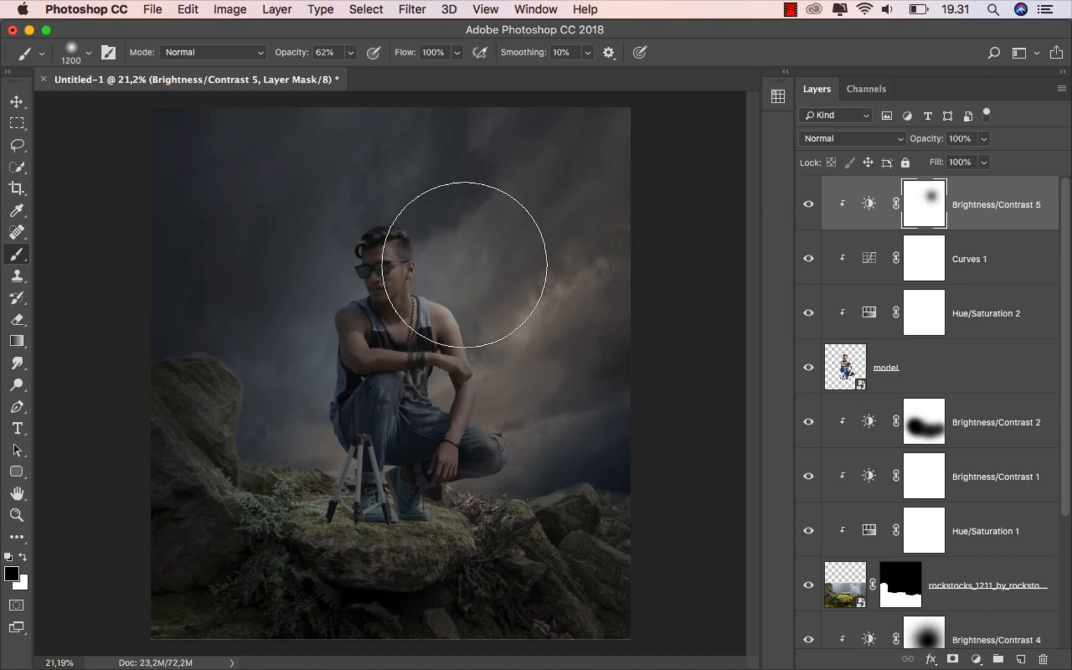
{"action": "left_click", "coordinate": [462, 267]}
{"action": "key", "text": "bracketleft"}
{"action": "key", "text": "bracketright"}
{"action": "key", "text": "bracketright"}
{"action": "key", "text": "bracketright"}
{"action": "key", "text": "bracketright"}
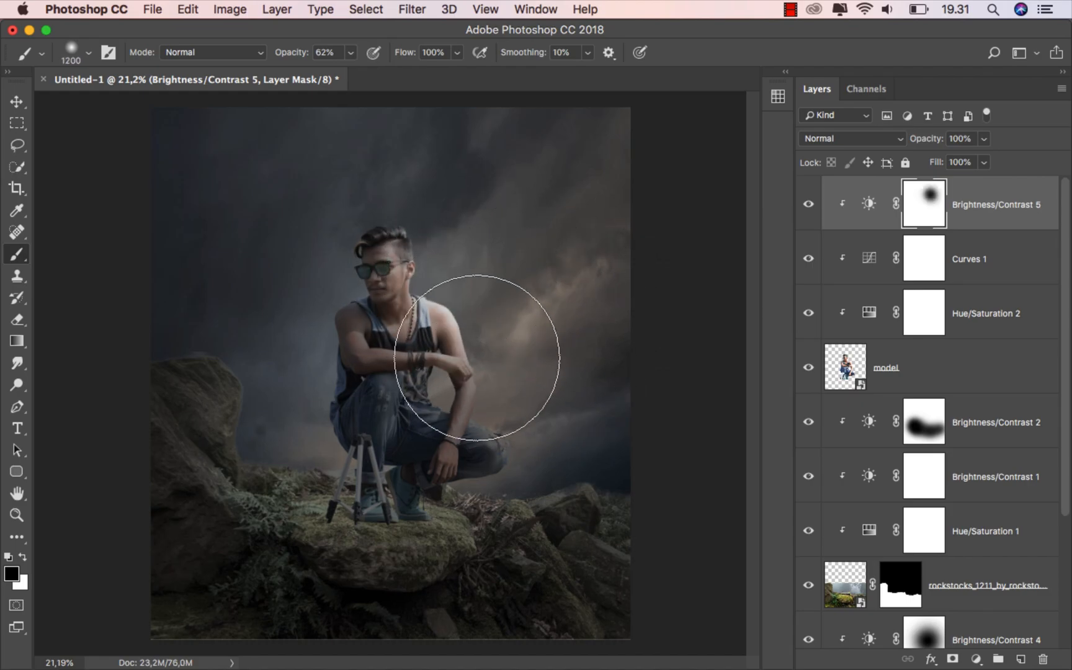
{"action": "left_click", "coordinate": [446, 372]}
Paint more soft black dabs over the man's arm and jeans with a slightly smaller brush
{"action": "left_click", "coordinate": [483, 334]}
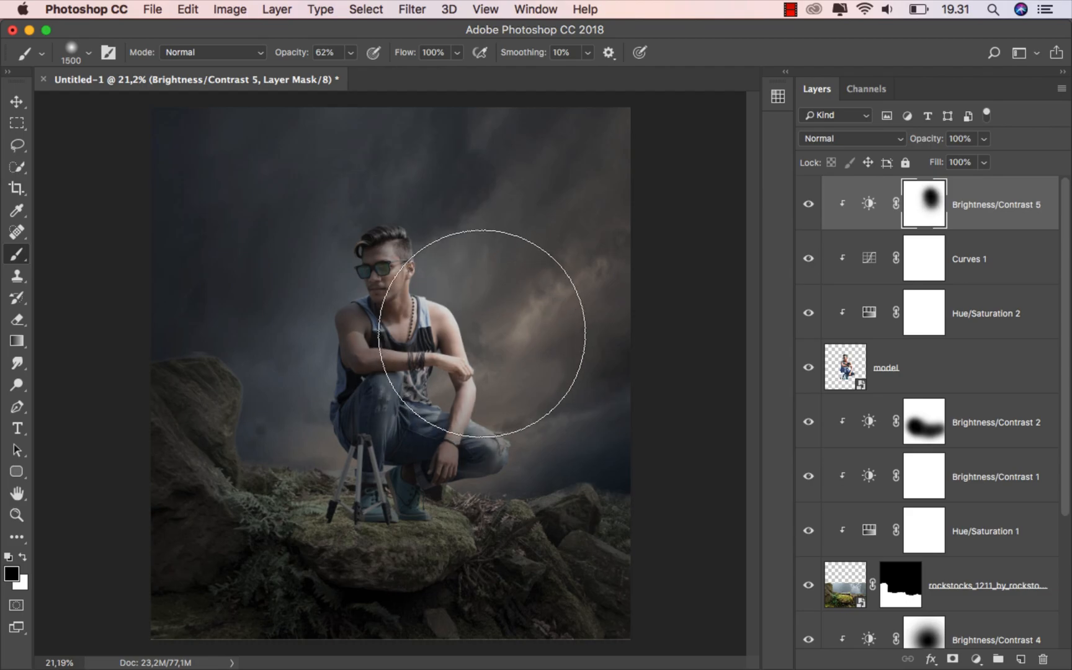
{"action": "left_click", "coordinate": [478, 342]}
{"action": "key", "text": "bracketleft"}
{"action": "key", "text": "bracketleft"}
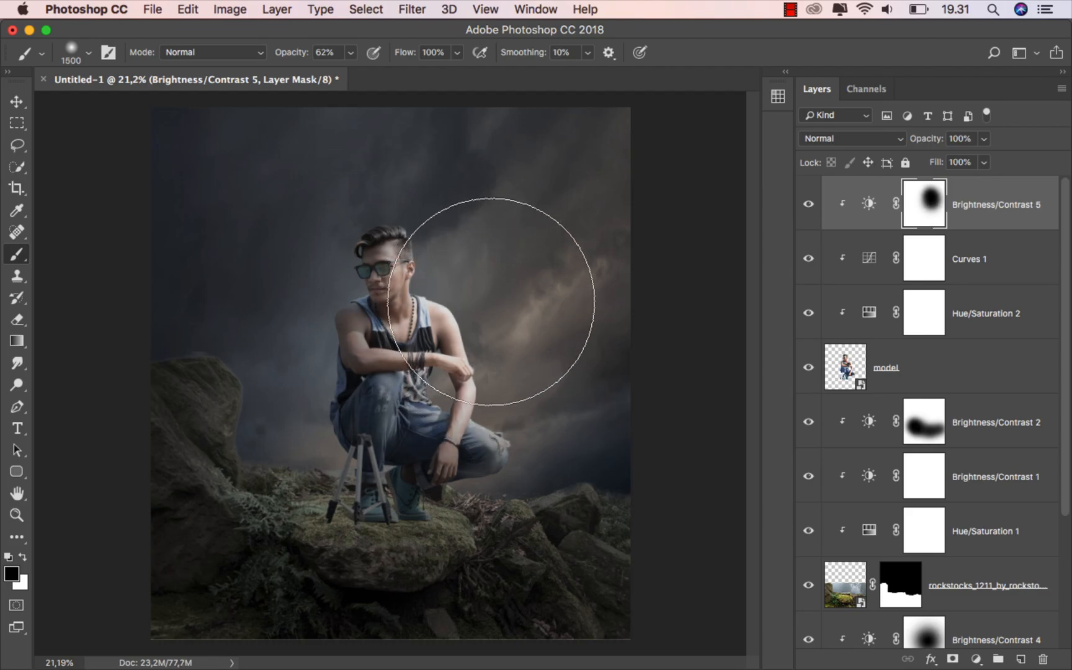
{"action": "left_click", "coordinate": [493, 275]}
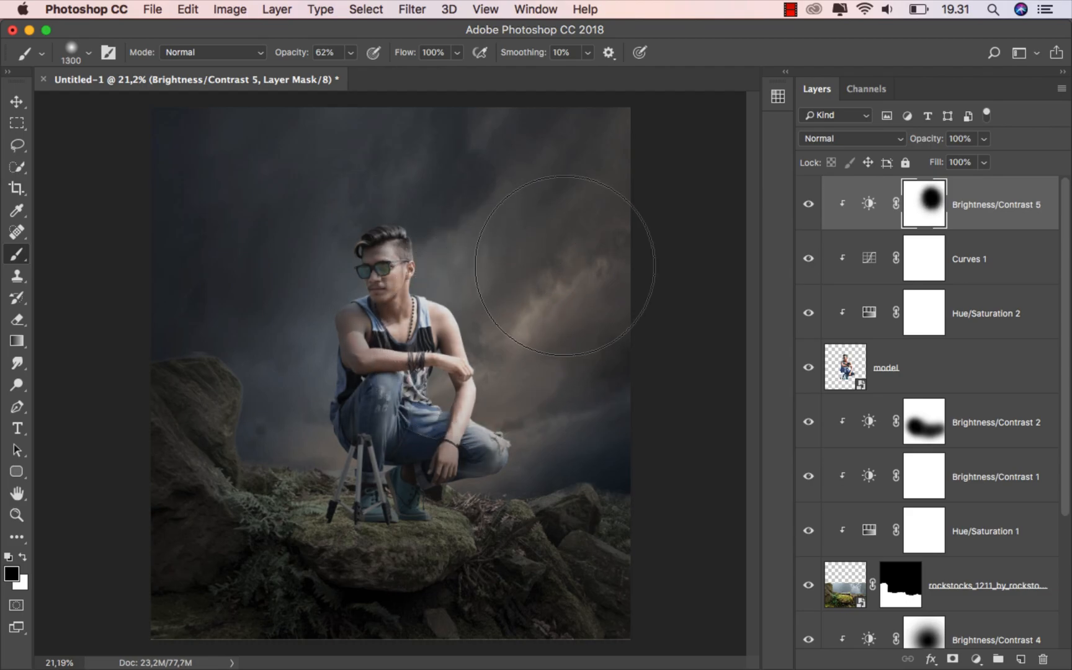
Toggle Brightness/Contrast 5 off and on to compare, then select the adjustment with the Move tool
{"action": "left_click", "coordinate": [809, 205]}
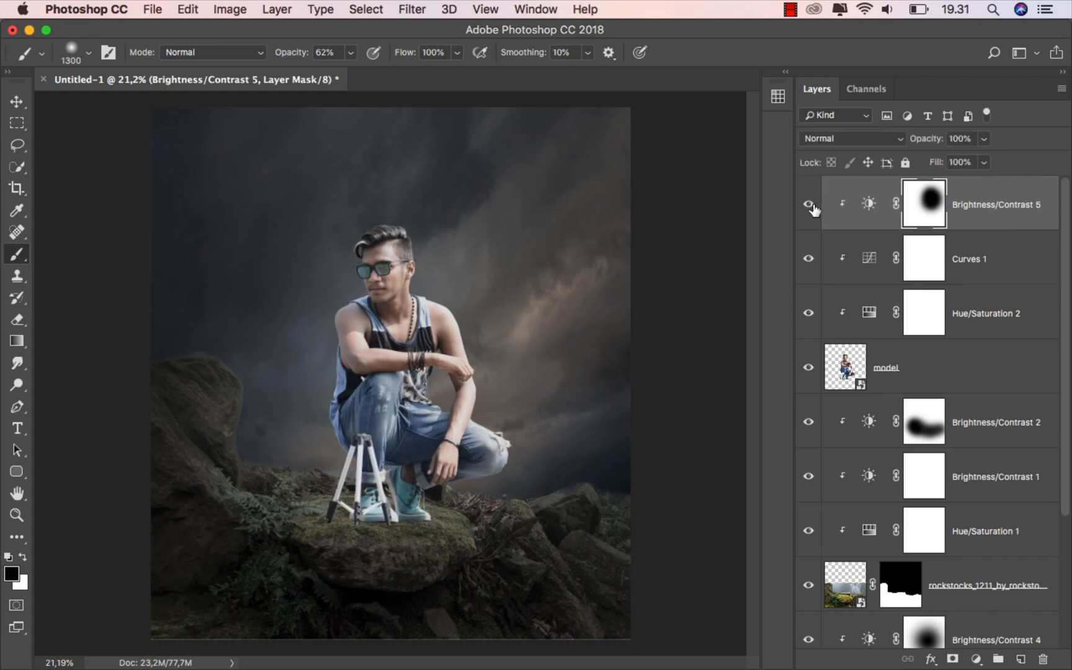
{"action": "left_click", "coordinate": [808, 206]}
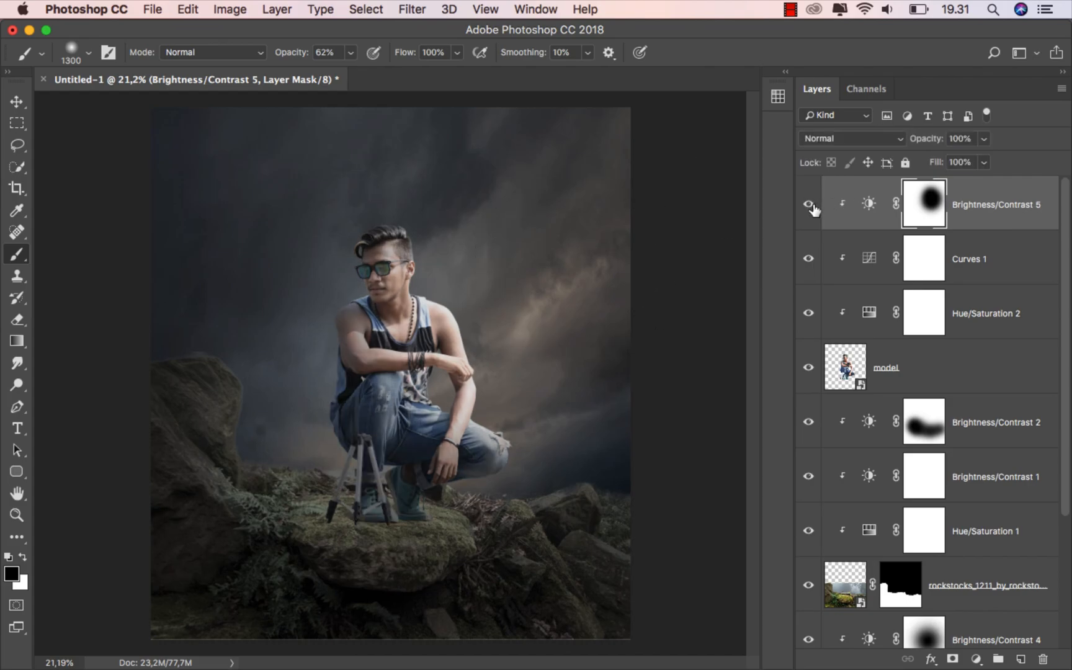
{"action": "left_click", "coordinate": [19, 108]}
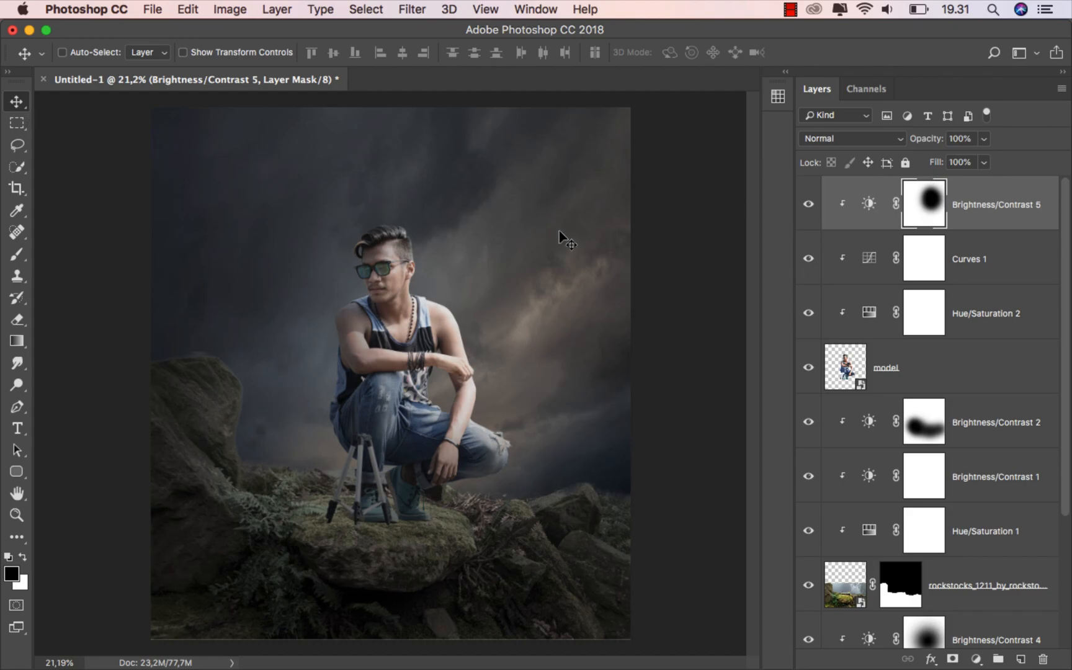
{"action": "left_click", "coordinate": [980, 217]}
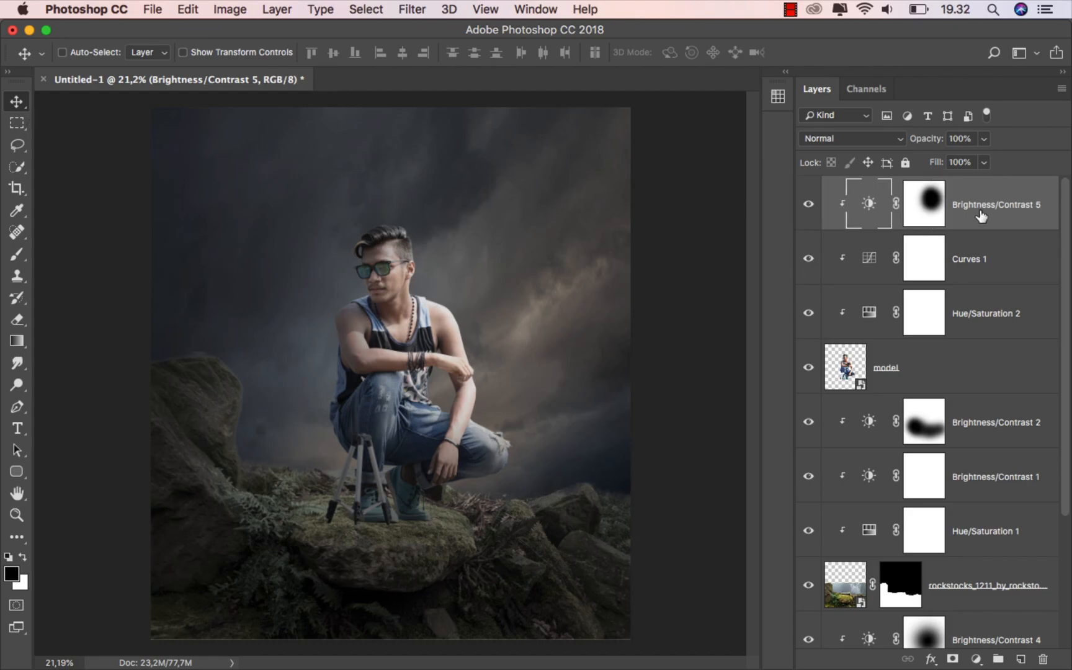
Create a new layer named 'shadow' above Brightness/Contrast 2
{"action": "left_click", "coordinate": [978, 422]}
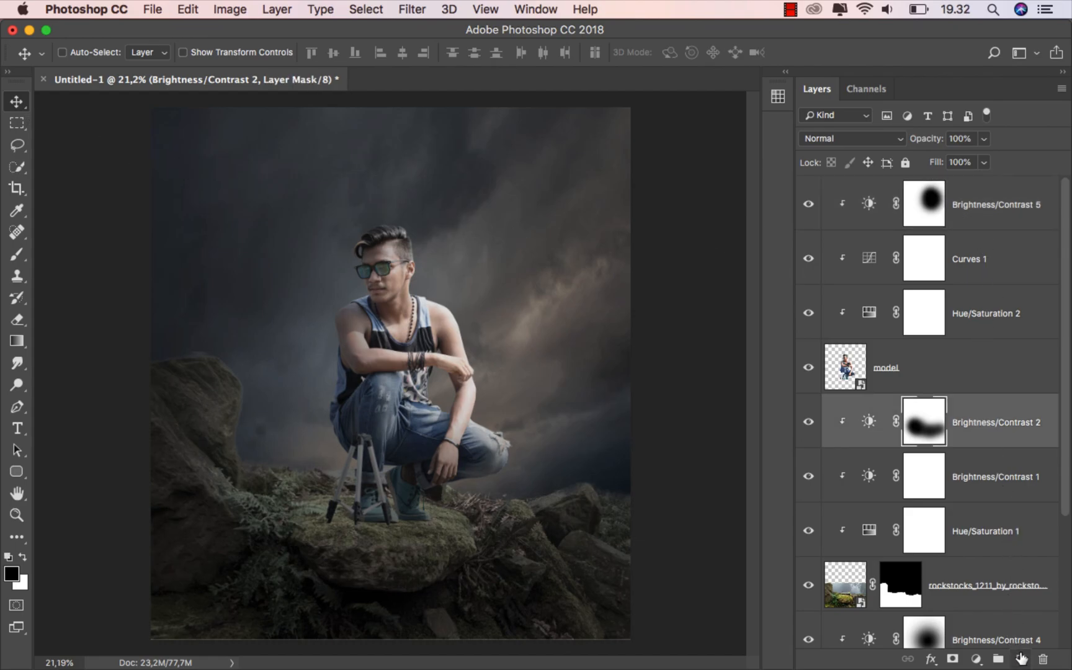
{"action": "left_click", "coordinate": [1020, 659]}
{"action": "type", "text": "s"}
{"action": "key", "text": "Return"}
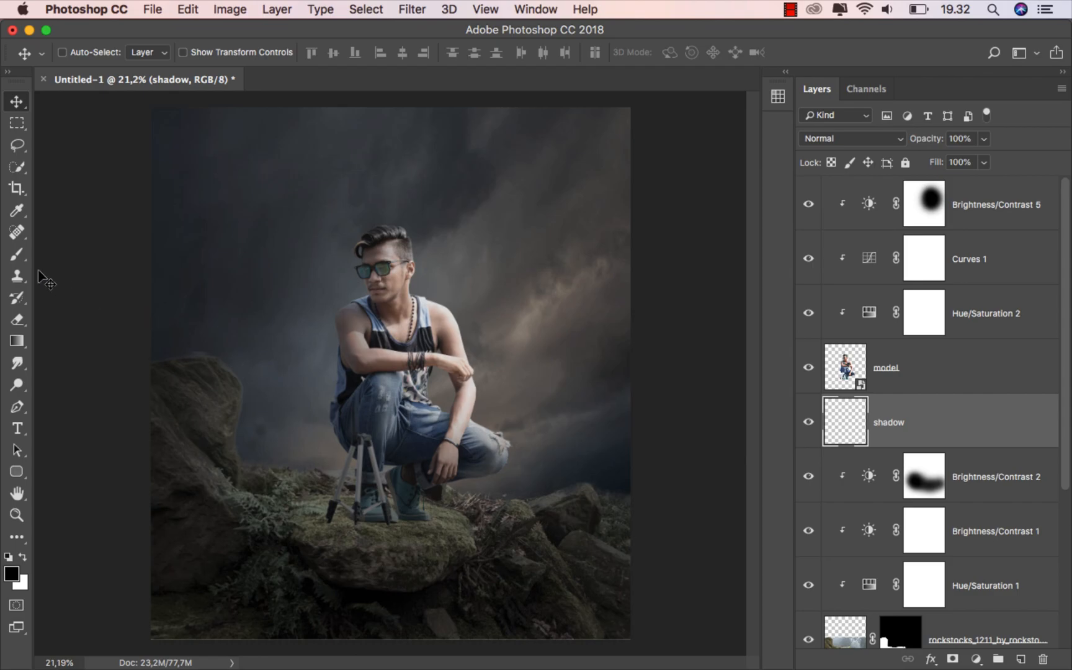
Zoom in and brush faint low-opacity black shadow under the tripod foot and right shoe
{"action": "left_click", "coordinate": [16, 254]}
{"action": "left_click", "coordinate": [65, 255]}
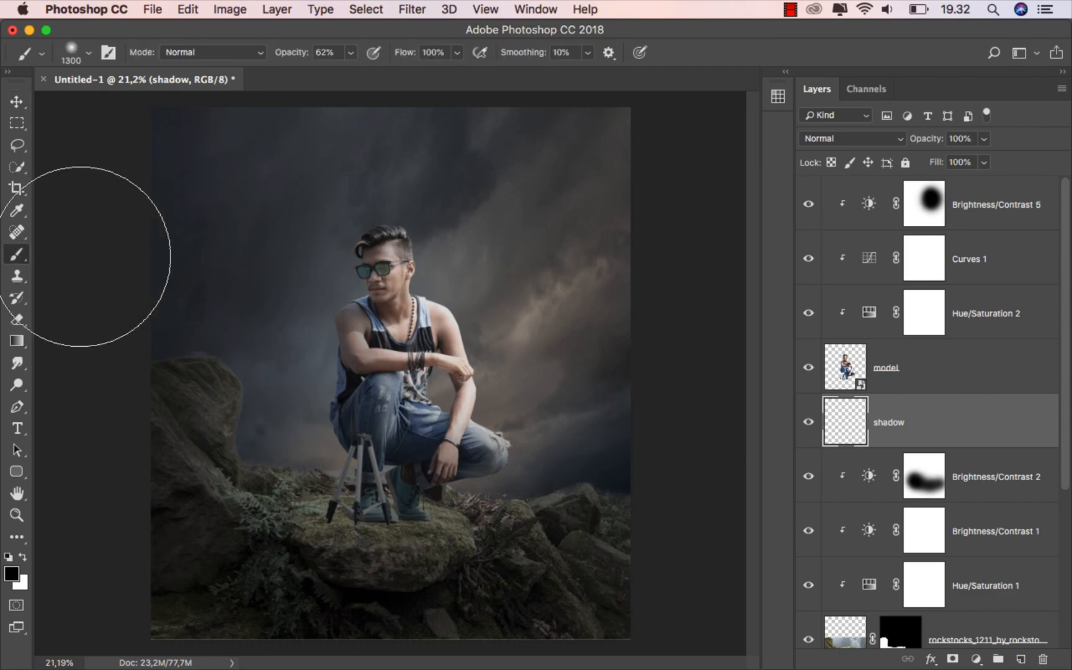
{"action": "left_click_drag", "start_coordinate": [346, 53], "coordinate": [308, 76]}
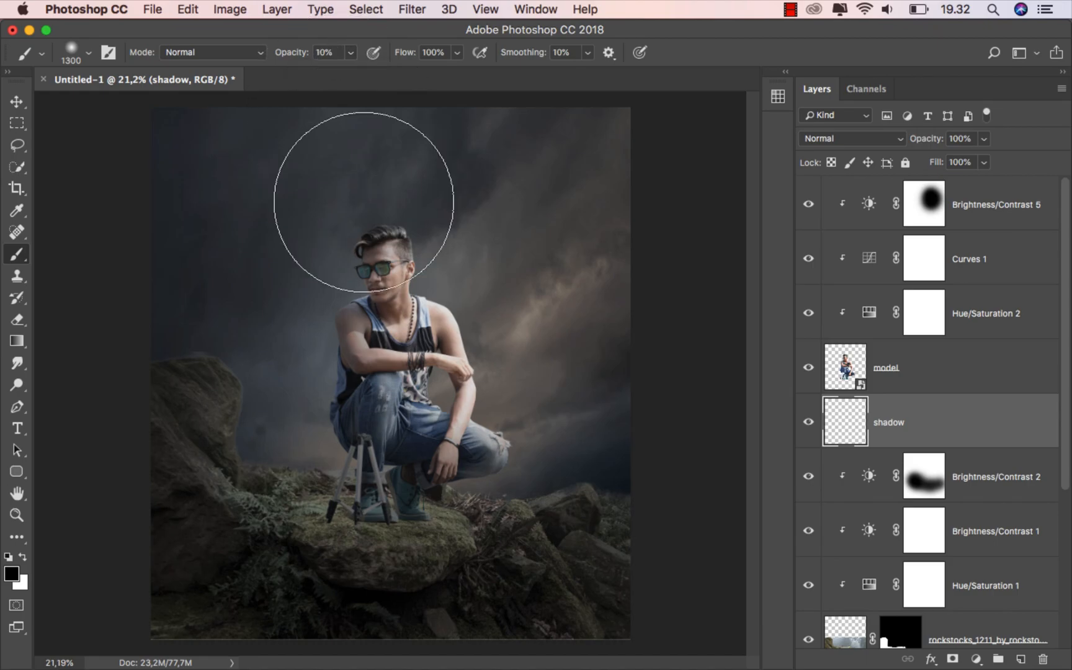
{"action": "key", "text": "bracketleft"}
{"action": "key", "text": "bracketleft"}
{"action": "key", "text": "bracketleft"}
{"action": "key", "text": "bracketleft"}
{"action": "key", "text": "bracketleft"}
{"action": "key", "text": "bracketleft"}
{"action": "key", "text": "bracketleft"}
{"action": "key", "text": "bracketleft"}
{"action": "key", "text": "bracketleft"}
{"action": "key", "text": "bracketleft"}
{"action": "key", "text": "bracketleft"}
{"action": "key", "text": "bracketleft"}
{"action": "key", "text": "bracketleft"}
{"action": "key", "text": "bracketleft"}
{"action": "key", "text": "bracketleft"}
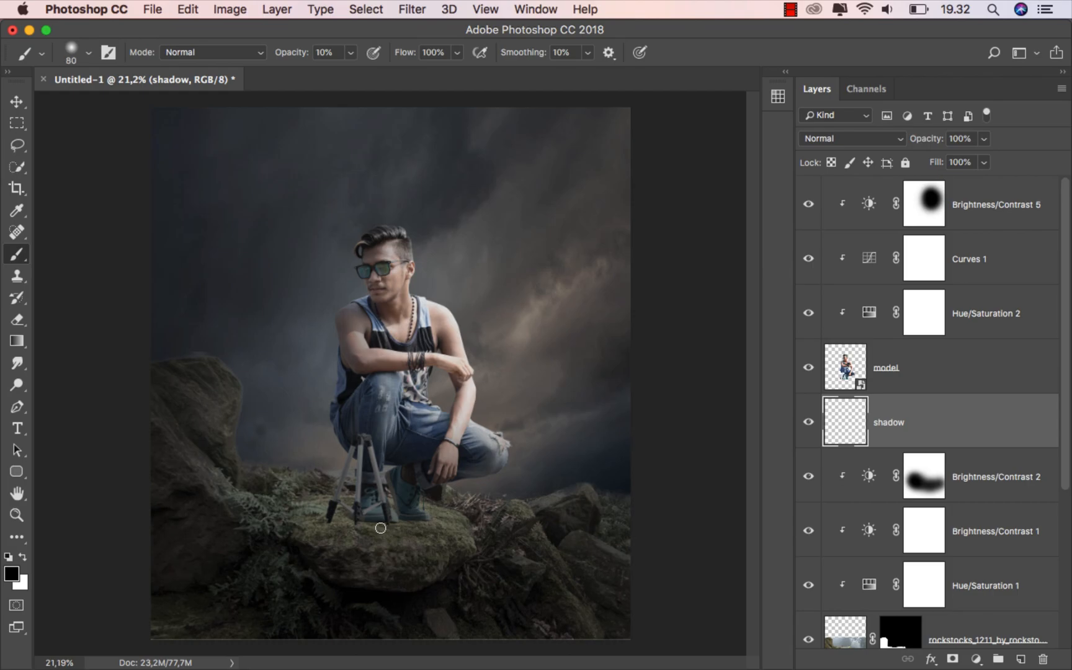
{"action": "scroll", "coordinate": [382, 522], "scroll_direction": "up", "scroll_amount": 5}
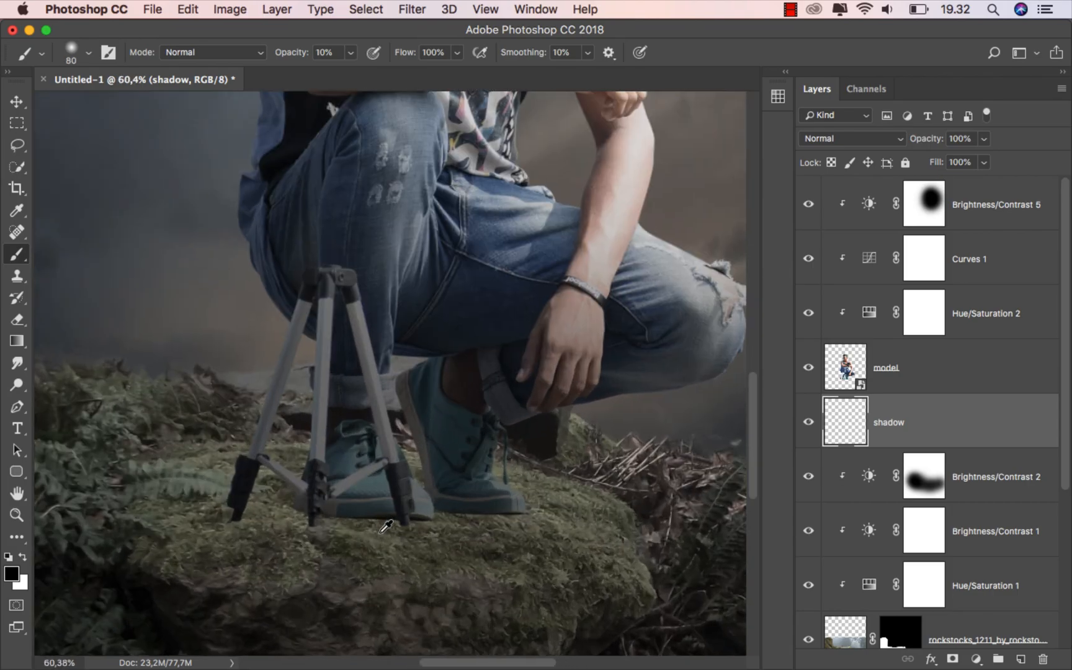
{"action": "scroll", "coordinate": [382, 531], "scroll_direction": "up", "scroll_amount": 1}
{"action": "left_click_drag", "start_coordinate": [380, 533], "coordinate": [462, 505]}
{"action": "key", "text": "bracketleft"}
{"action": "key", "text": "bracketleft"}
{"action": "key", "text": "bracketleft"}
{"action": "key", "text": "bracketleft"}
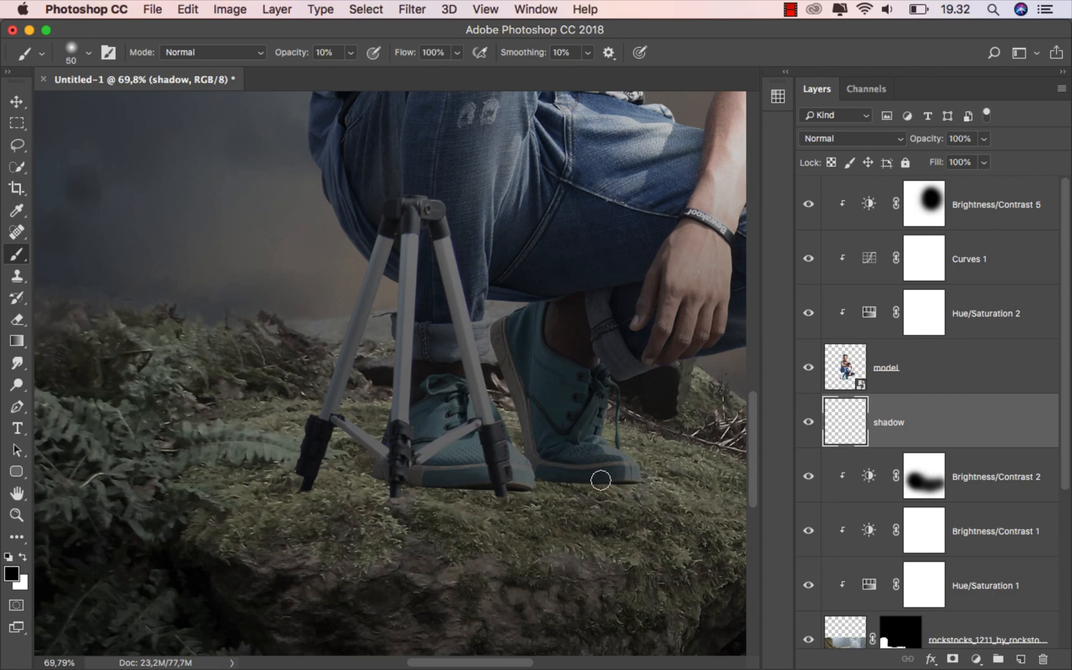
{"action": "left_click", "coordinate": [389, 464]}
{"action": "key", "text": "bracketleft"}
{"action": "mouse_move", "coordinate": [617, 480]}
{"action": "left_mouse_down"}
{"action": "mouse_move", "coordinate": [421, 466]}
{"action": "mouse_move", "coordinate": [633, 482]}
{"action": "mouse_move", "coordinate": [394, 467]}
{"action": "mouse_move", "coordinate": [540, 479]}
{"action": "mouse_move", "coordinate": [110, 479]}
{"action": "mouse_move", "coordinate": [293, 499]}
{"action": "mouse_move", "coordinate": [504, 487]}
{"action": "mouse_move", "coordinate": [174, 501]}
{"action": "mouse_move", "coordinate": [567, 499]}
{"action": "mouse_move", "coordinate": [169, 489]}
{"action": "mouse_move", "coordinate": [387, 490]}
{"action": "mouse_move", "coordinate": [264, 498]}
{"action": "mouse_move", "coordinate": [506, 472]}
{"action": "mouse_move", "coordinate": [169, 482]}
{"action": "mouse_move", "coordinate": [266, 472]}
{"action": "left_mouse_up"}
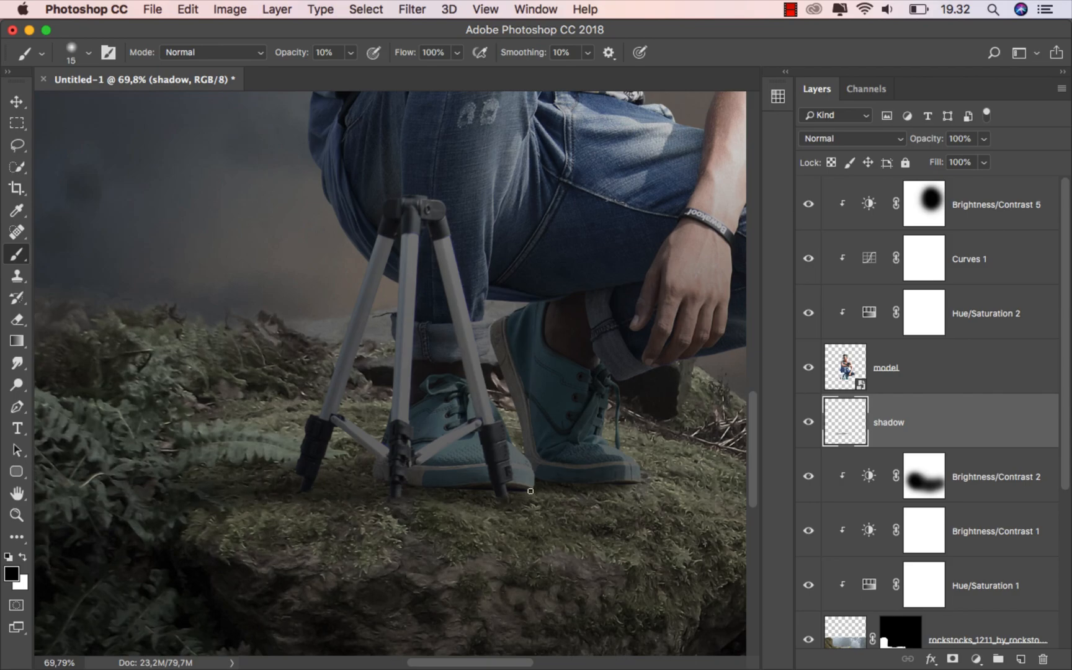
Fit the composite on screen and darken the shadow under the feet, ending at brush size 100
{"action": "key", "text": "bracketright"}
{"action": "key", "text": "bracketright"}
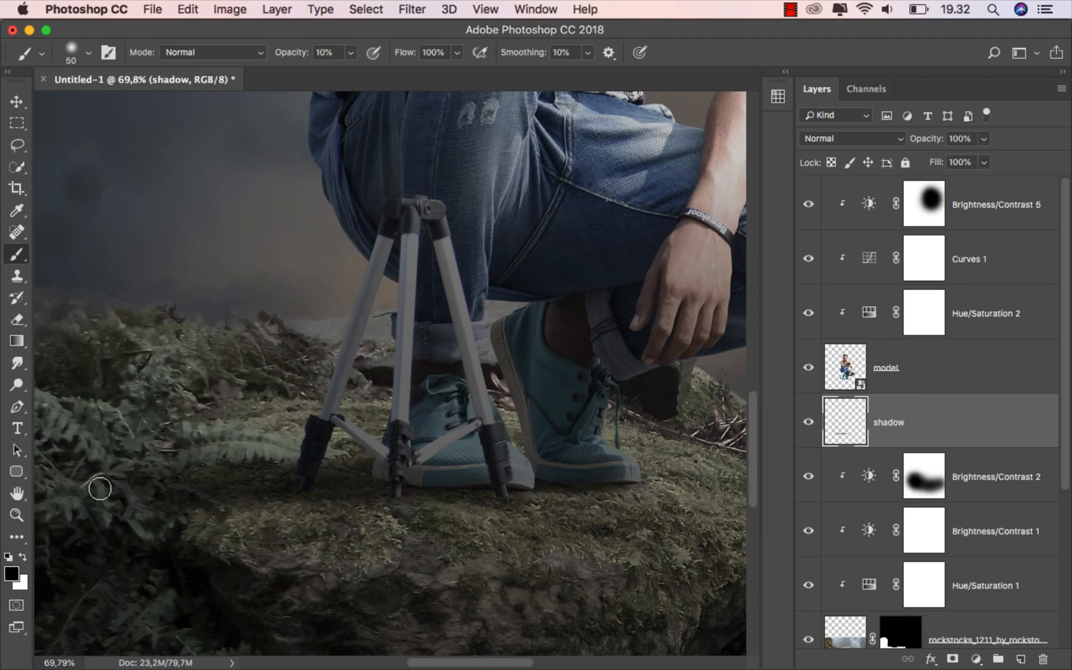
{"action": "key", "text": "super+0"}
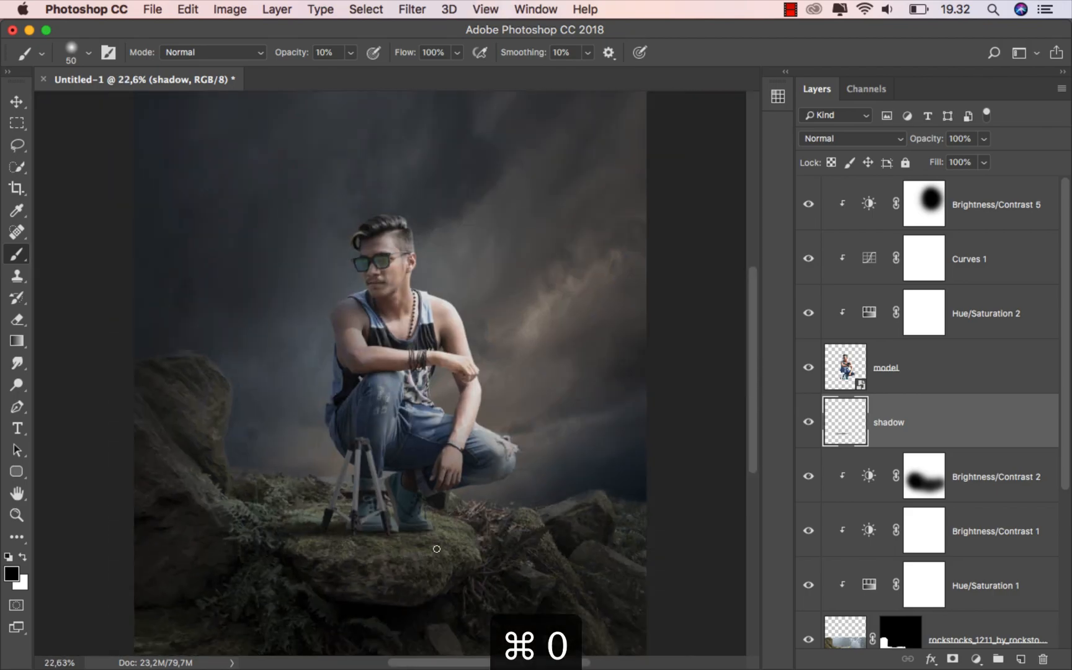
{"action": "key", "text": "bracketright"}
{"action": "key", "text": "bracketright"}
{"action": "key", "text": "bracketright"}
{"action": "mouse_move", "coordinate": [422, 528]}
{"action": "left_mouse_down"}
{"action": "mouse_move", "coordinate": [233, 543]}
{"action": "mouse_move", "coordinate": [417, 527]}
{"action": "left_mouse_up"}
{"action": "key", "text": "bracketright"}
{"action": "key", "text": "bracketleft"}
{"action": "key", "text": "bracketleft"}
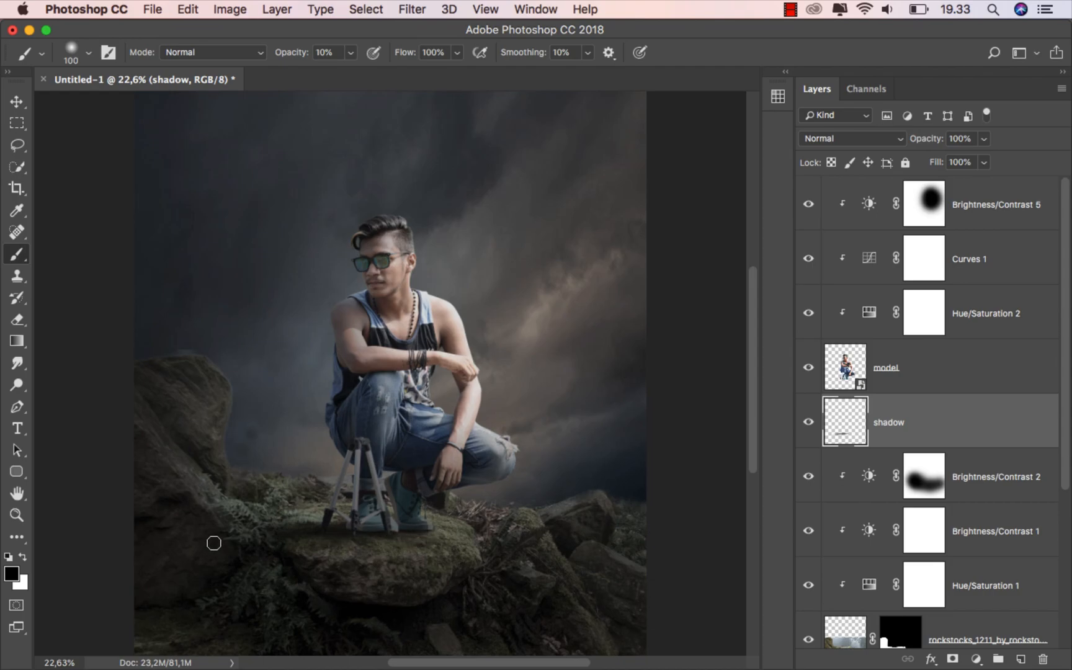
Set the shadow layer's opacity to 83%, compare it off and on, and reselect Brightness/Contrast 2
{"action": "left_click", "coordinate": [983, 140]}
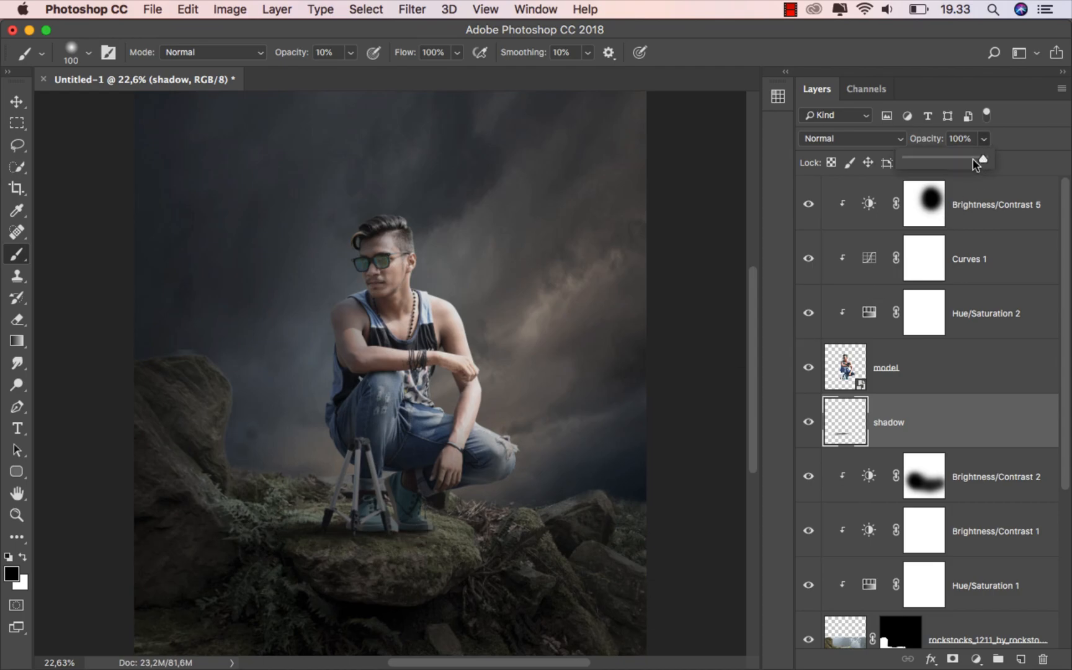
{"action": "left_click", "coordinate": [918, 425]}
{"action": "left_click", "coordinate": [808, 422]}
{"action": "left_click", "coordinate": [808, 421]}
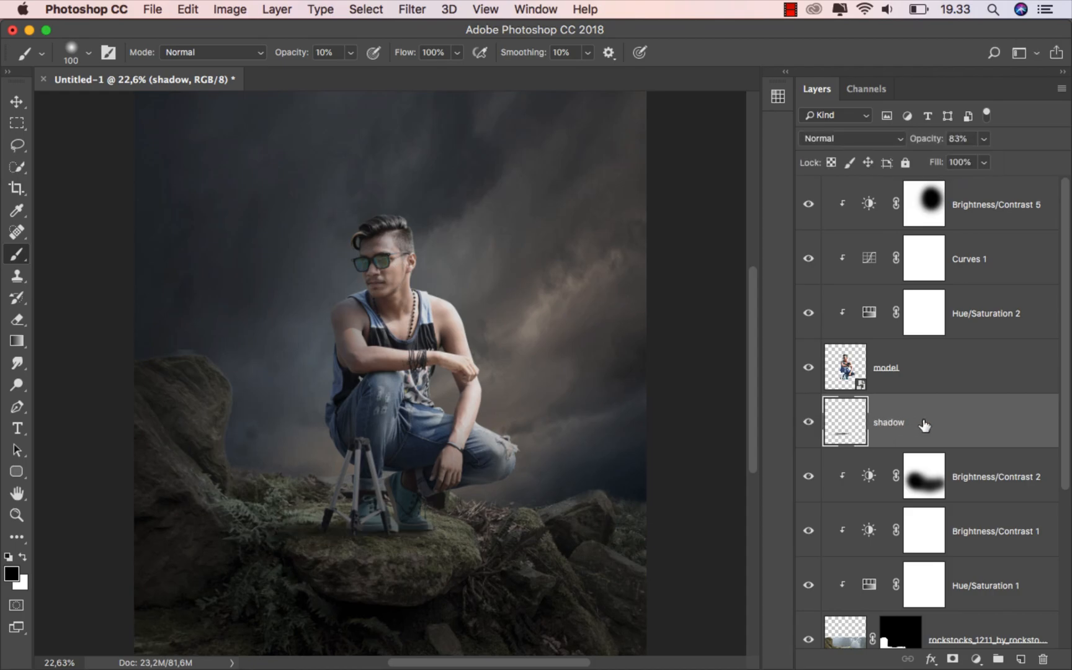
{"action": "left_click", "coordinate": [976, 463]}
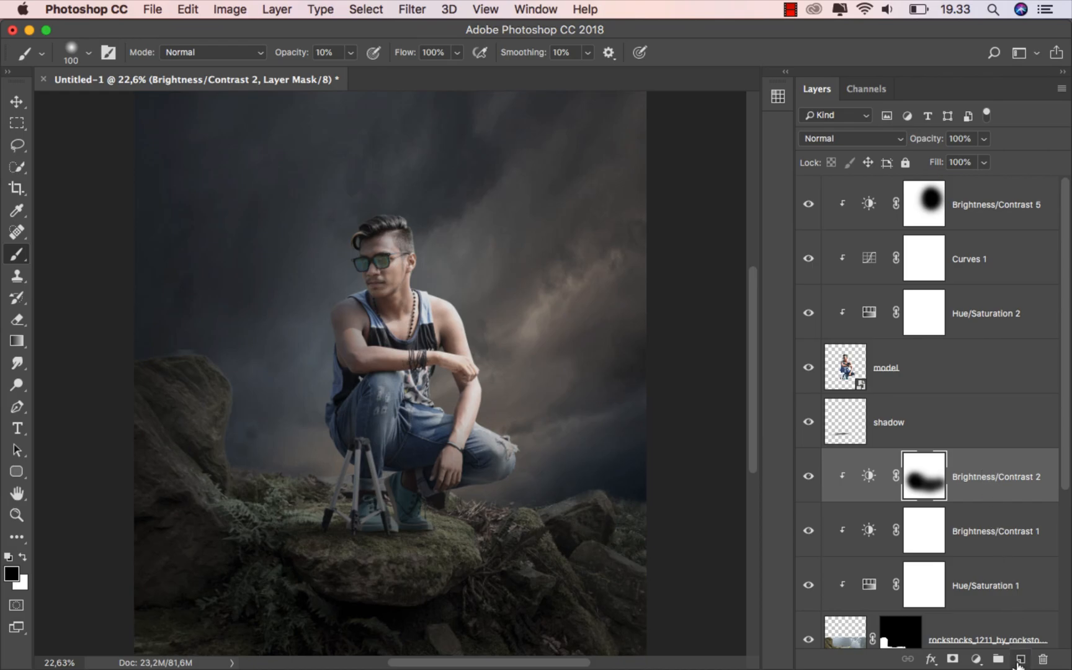
Add a new layer named 'light sky' set to Color Dodge blending
{"action": "left_click", "coordinate": [1019, 660]}
{"action": "key", "text": "BackSpace"}
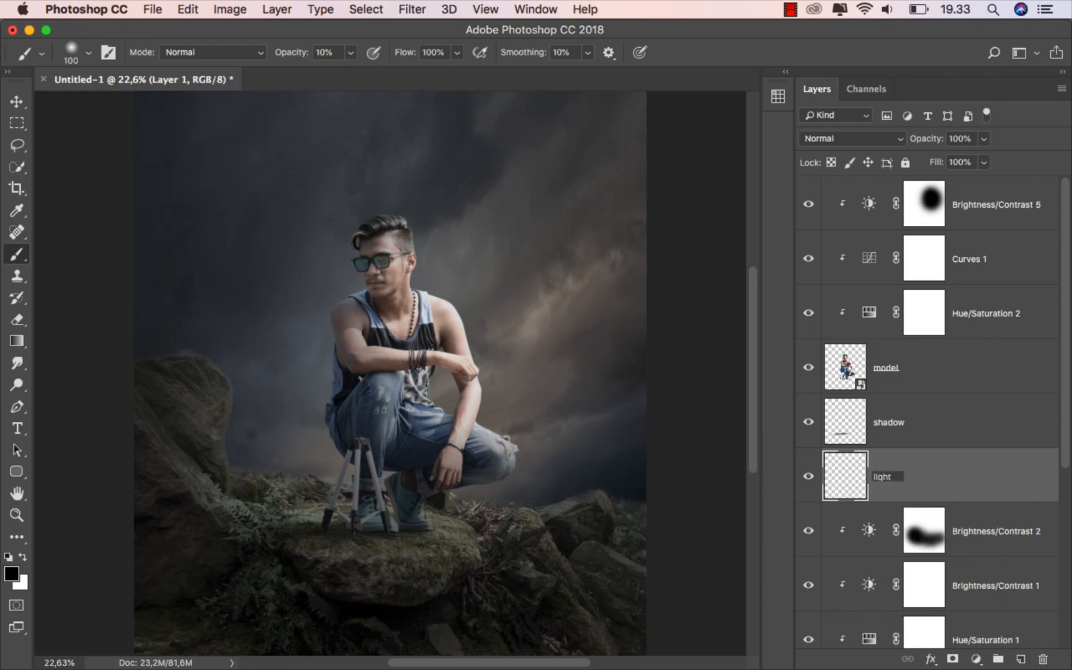
{"action": "key", "text": "Return"}
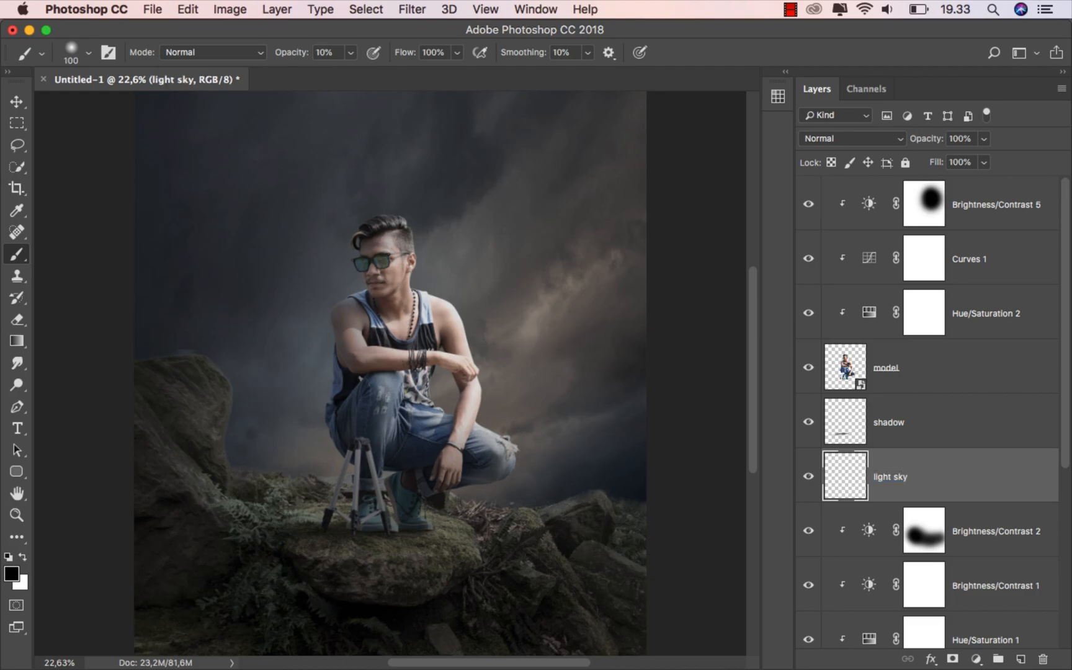
{"action": "left_click", "coordinate": [827, 139]}
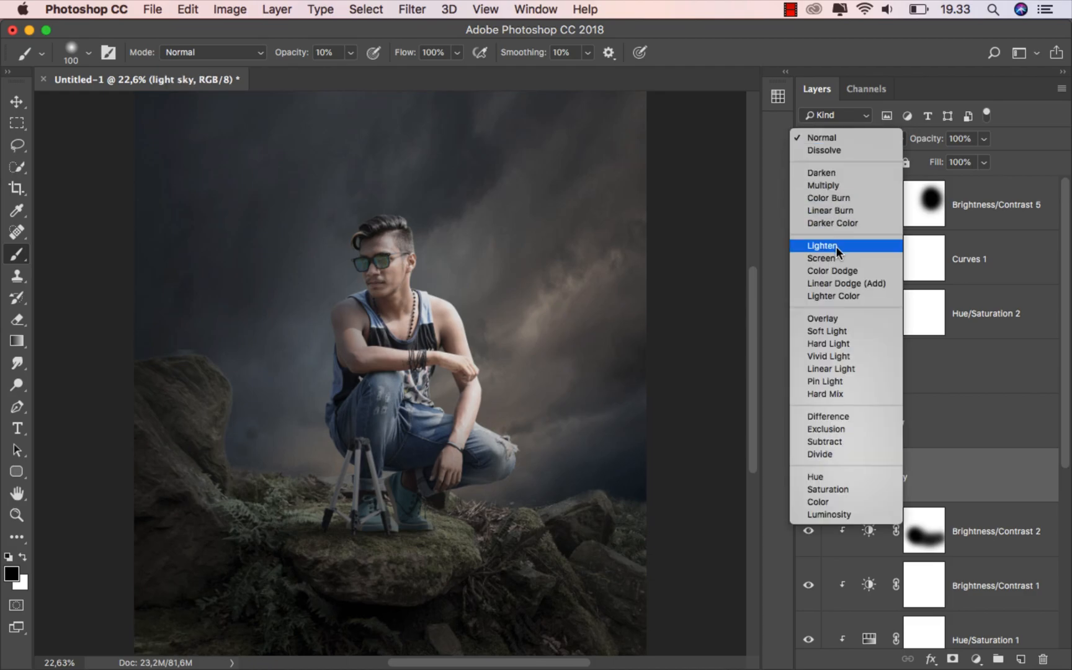
{"action": "left_click", "coordinate": [844, 270]}
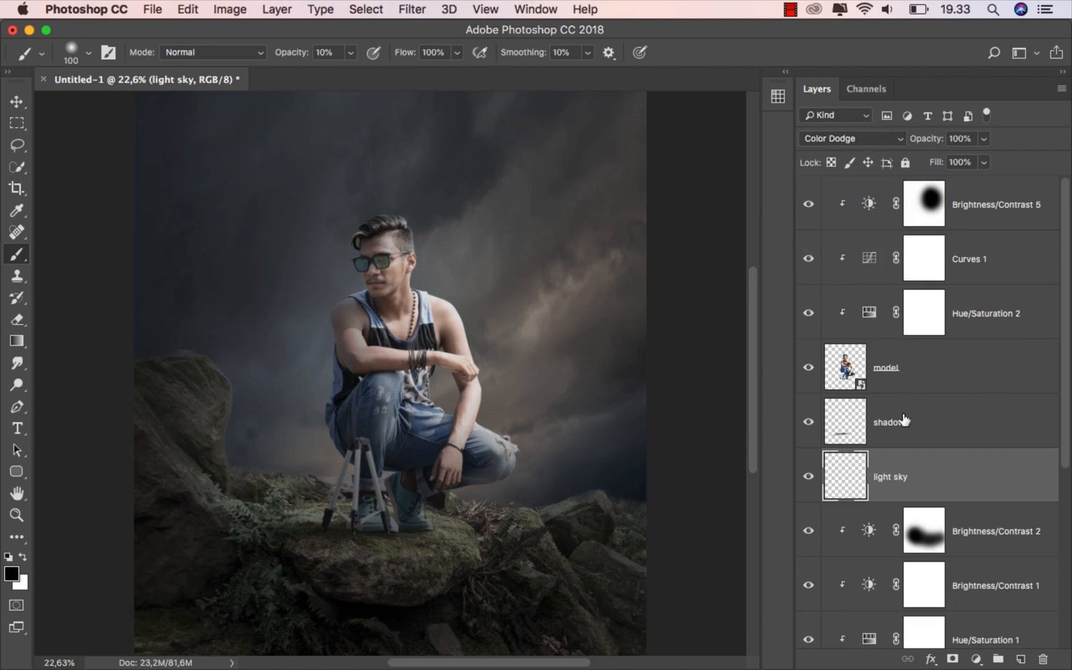
Set the regular brush to 100% opacity and choose a dark brown foreground colour
{"action": "left_click", "coordinate": [16, 257]}
{"action": "left_click", "coordinate": [58, 252]}
{"action": "left_click", "coordinate": [349, 56]}
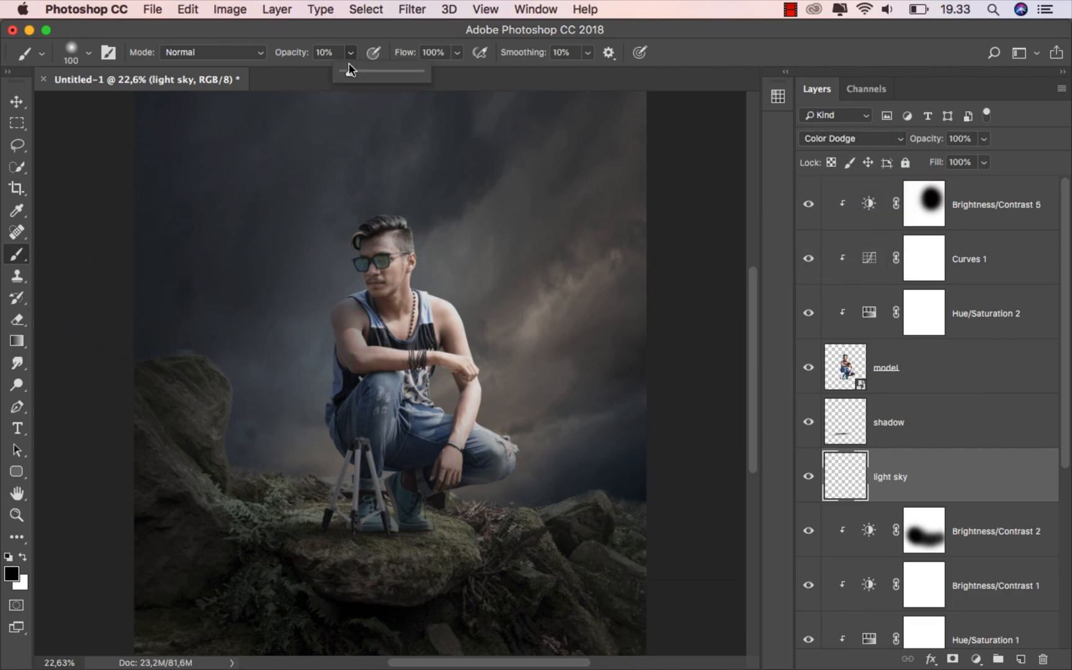
{"action": "left_click", "coordinate": [399, 41]}
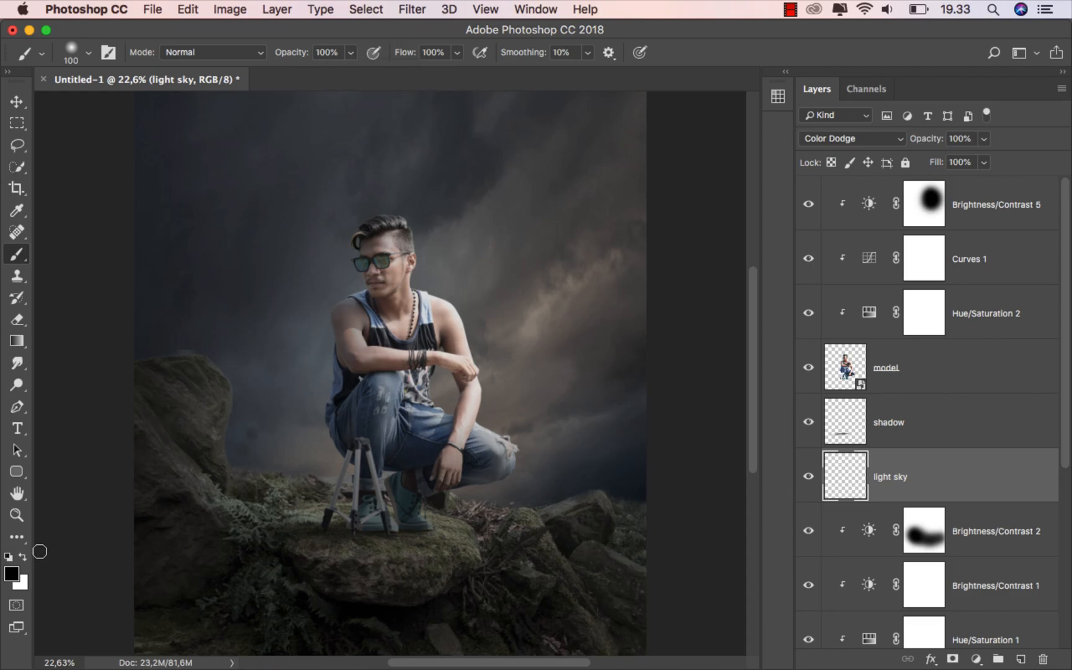
{"action": "left_click", "coordinate": [11, 573]}
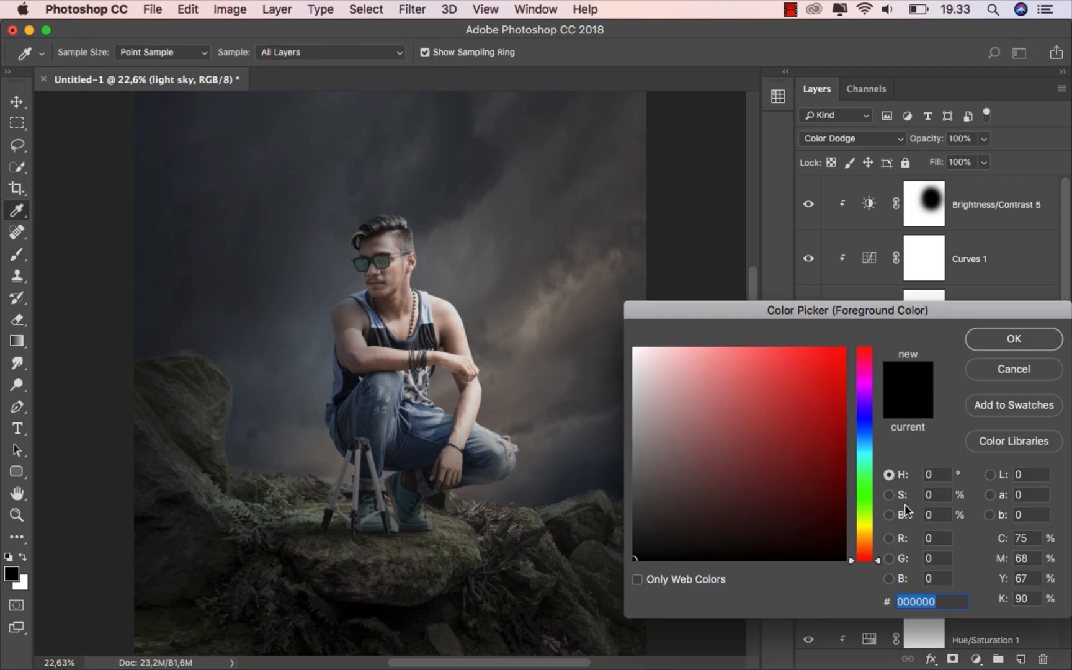
{"action": "left_click_drag", "start_coordinate": [866, 542], "coordinate": [872, 538]}
{"action": "left_click_drag", "start_coordinate": [781, 520], "coordinate": [800, 465]}
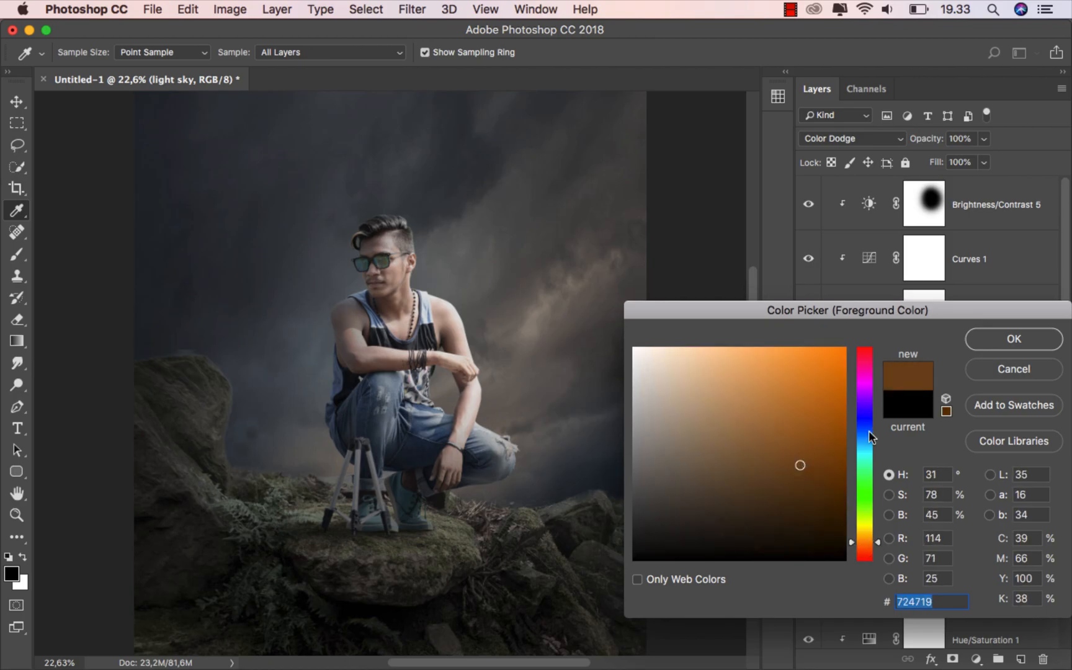
{"action": "left_click", "coordinate": [1003, 344]}
Paint one very large soft brown dab and move it up and right behind the man
{"action": "key", "text": "b"}
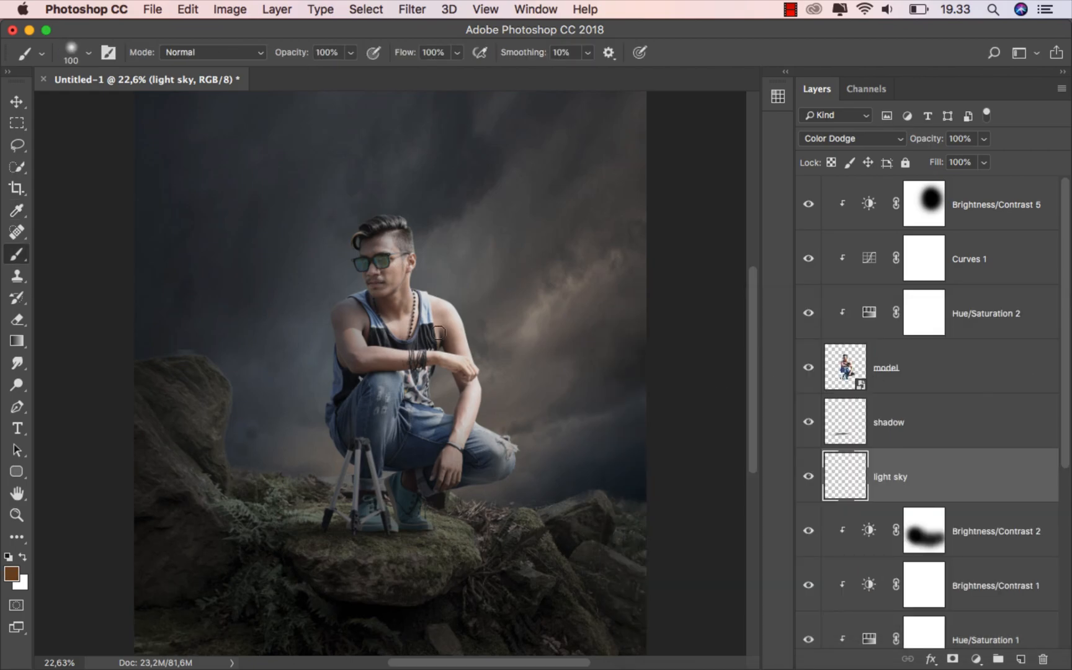
{"action": "key", "text": "bracketright"}
{"action": "key", "text": "bracketright"}
{"action": "key", "text": "bracketright"}
{"action": "key", "text": "bracketright"}
{"action": "key", "text": "bracketright"}
{"action": "key", "text": "bracketright"}
{"action": "key", "text": "bracketright"}
{"action": "key", "text": "bracketright"}
{"action": "key", "text": "bracketright"}
{"action": "key", "text": "bracketright"}
{"action": "key", "text": "bracketright"}
{"action": "key", "text": "bracketright"}
{"action": "key", "text": "bracketright"}
{"action": "key", "text": "bracketright"}
{"action": "key", "text": "bracketright"}
{"action": "key", "text": "bracketright"}
{"action": "key", "text": "bracketright"}
{"action": "left_click", "coordinate": [400, 353]}
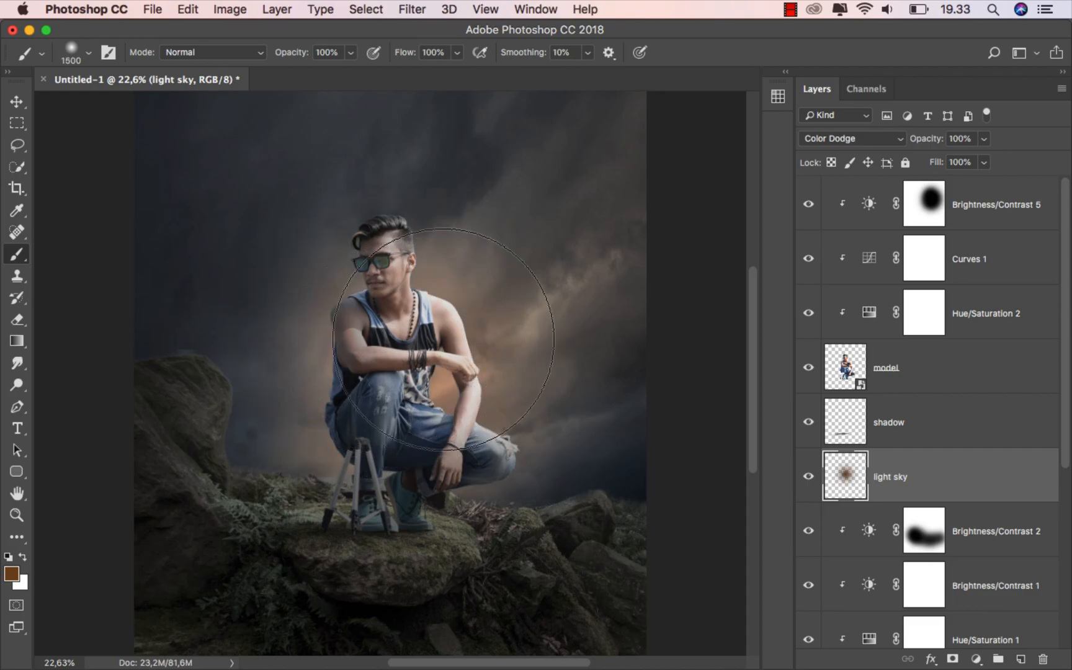
{"action": "left_click", "coordinate": [17, 101]}
{"action": "left_click_drag", "start_coordinate": [398, 316], "coordinate": [476, 291]}
Free-transform the glow to 173,84% × 182,64%, rotated 21,73°, and reposition it behind the man
{"action": "key", "text": "cmd+t"}
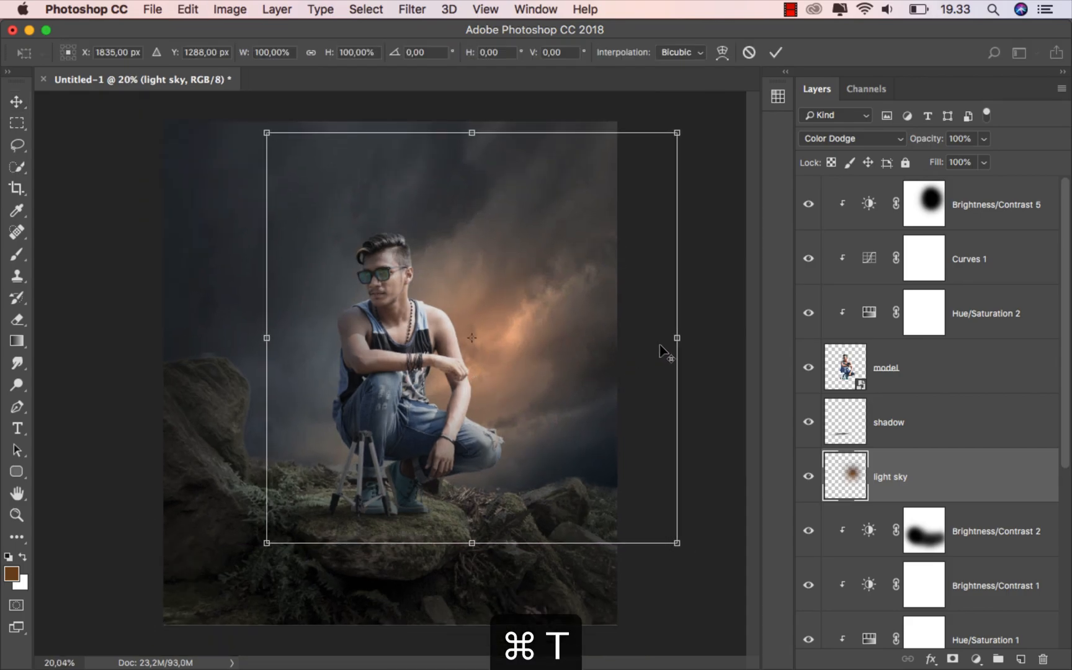
{"action": "left_click_drag", "start_coordinate": [677, 338], "coordinate": [649, 338]}
{"action": "left_click_drag", "start_coordinate": [465, 546], "coordinate": [472, 591]}
{"action": "left_click_drag", "start_coordinate": [650, 339], "coordinate": [720, 337]}
{"action": "left_click_drag", "start_coordinate": [177, 428], "coordinate": [178, 308]}
{"action": "left_click_drag", "start_coordinate": [432, 370], "coordinate": [400, 353]}
{"action": "scroll", "coordinate": [477, 424], "scroll_direction": "down", "scroll_amount": 5}
{"action": "left_click_drag", "start_coordinate": [605, 270], "coordinate": [638, 251]}
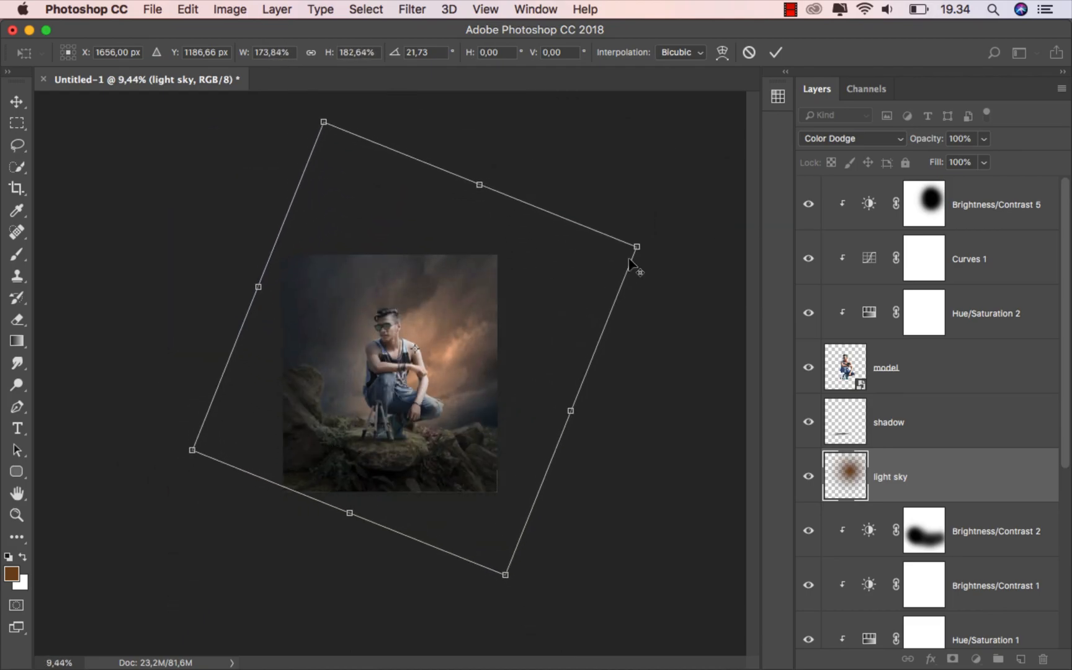
{"action": "scroll", "coordinate": [481, 391], "scroll_direction": "up", "scroll_amount": 5}
{"action": "left_click_drag", "start_coordinate": [480, 388], "coordinate": [494, 413]}
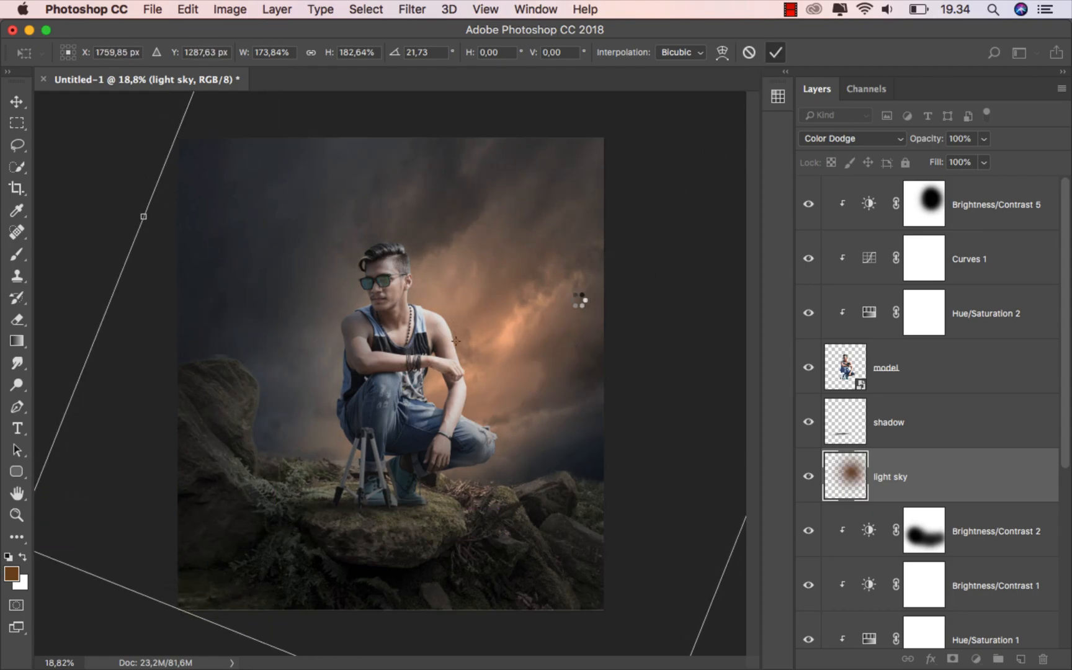
Zoom in and toggle the light sky layer off and on to compare
{"action": "scroll", "coordinate": [434, 403], "scroll_direction": "up", "scroll_amount": 2}
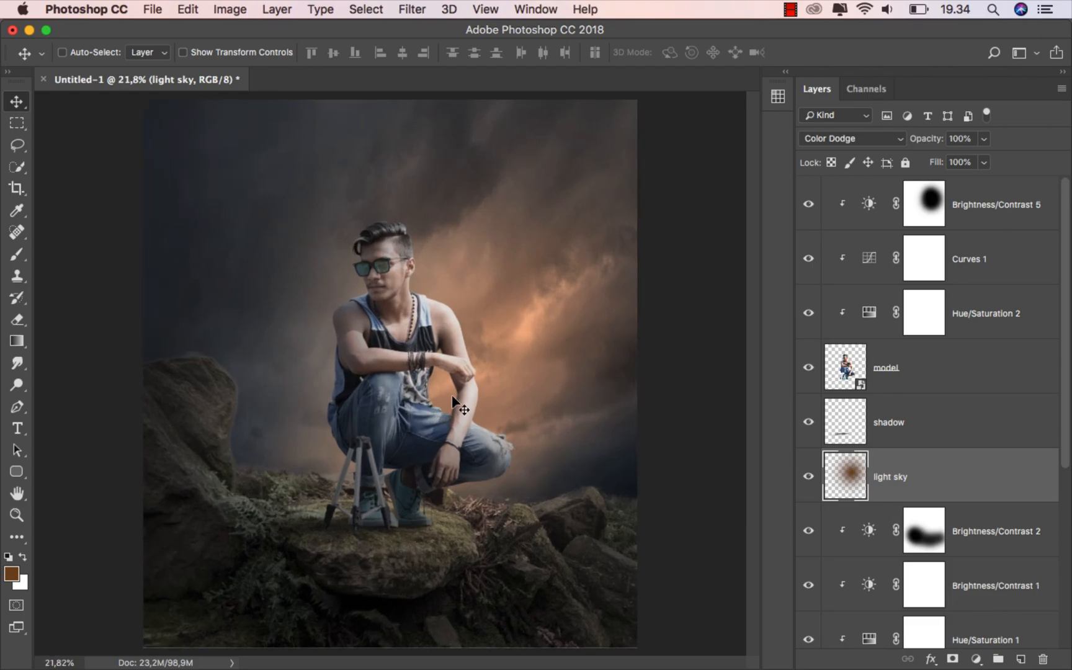
{"action": "left_click", "coordinate": [808, 475]}
{"action": "left_click", "coordinate": [808, 476]}
Insert an empty Layer 1 above Brightness/Contrast 2 and make it a clipping mask
{"action": "left_click_drag", "start_coordinate": [1058, 439], "coordinate": [1062, 513]}
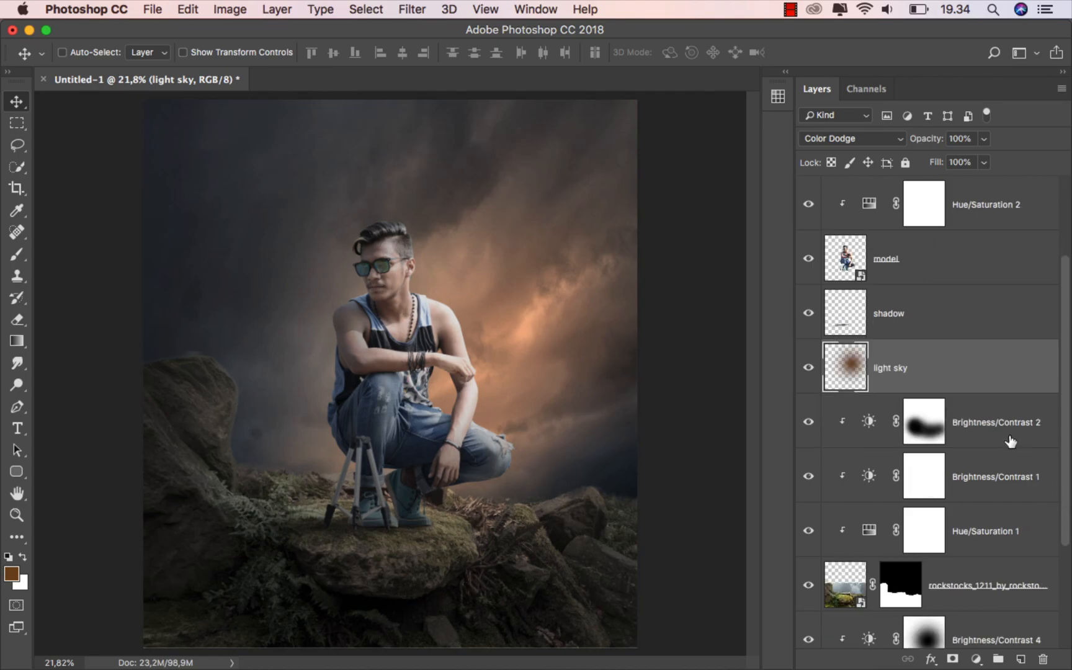
{"action": "left_click", "coordinate": [996, 427]}
{"action": "left_click", "coordinate": [1020, 659]}
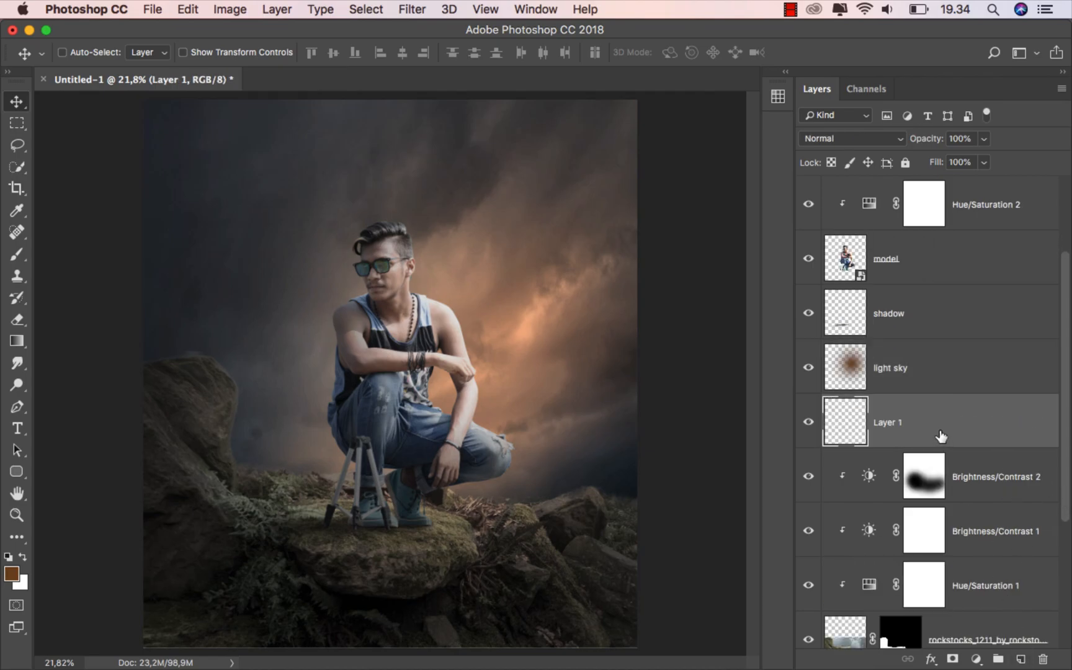
{"action": "right_click", "coordinate": [928, 445]}
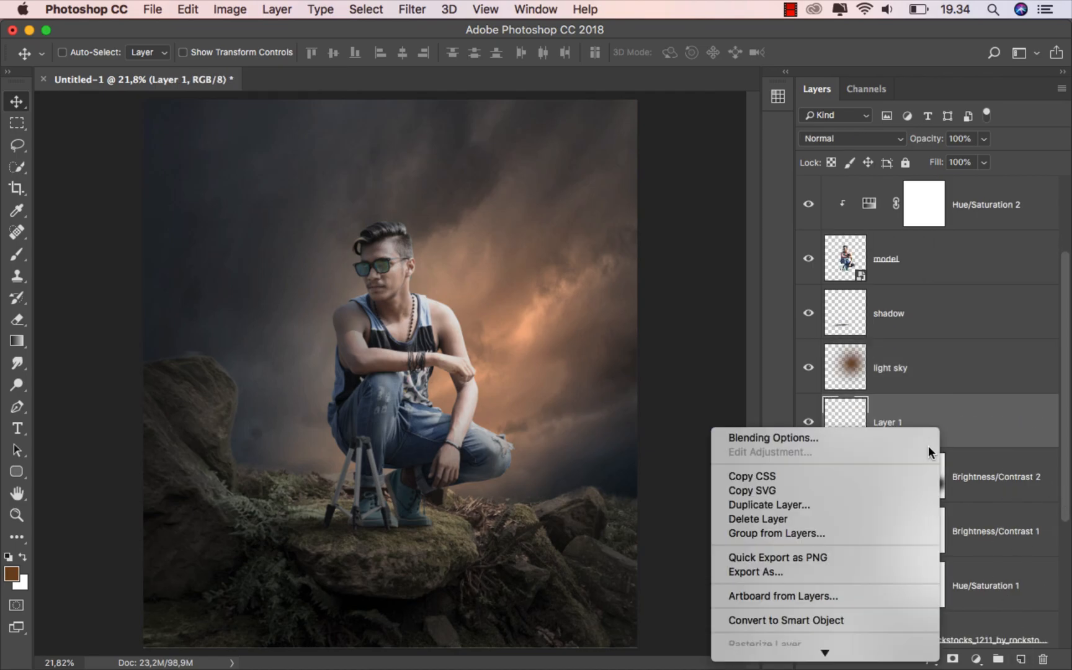
{"action": "scroll", "coordinate": [839, 620], "scroll_direction": "down", "scroll_amount": 3}
{"action": "left_click", "coordinate": [844, 611]}
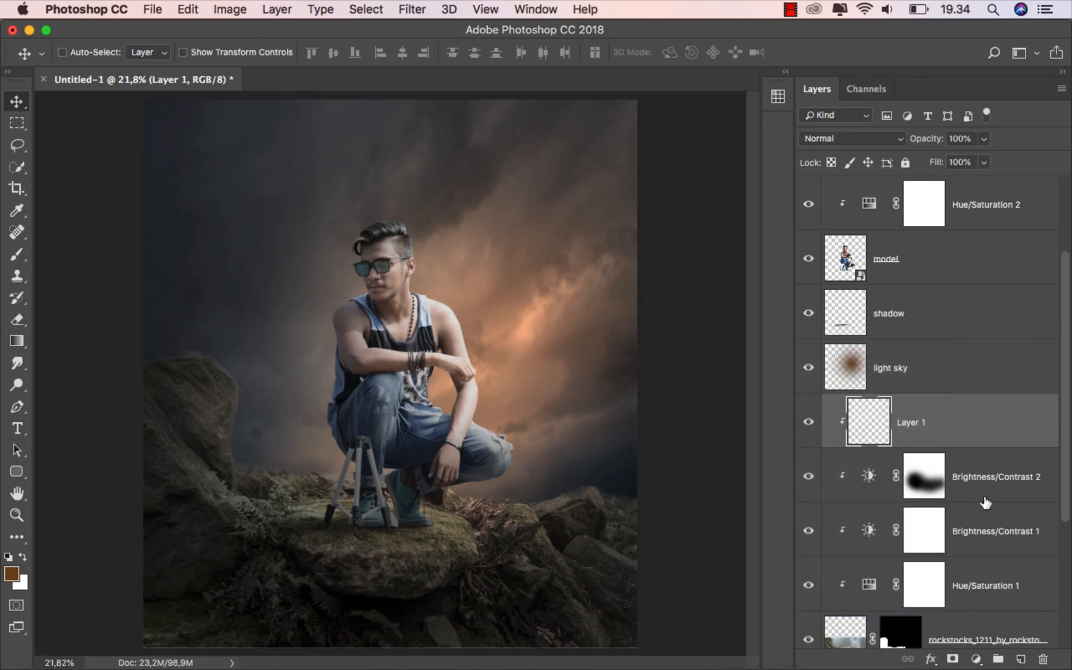
{"action": "left_click_drag", "start_coordinate": [1067, 441], "coordinate": [1061, 499]}
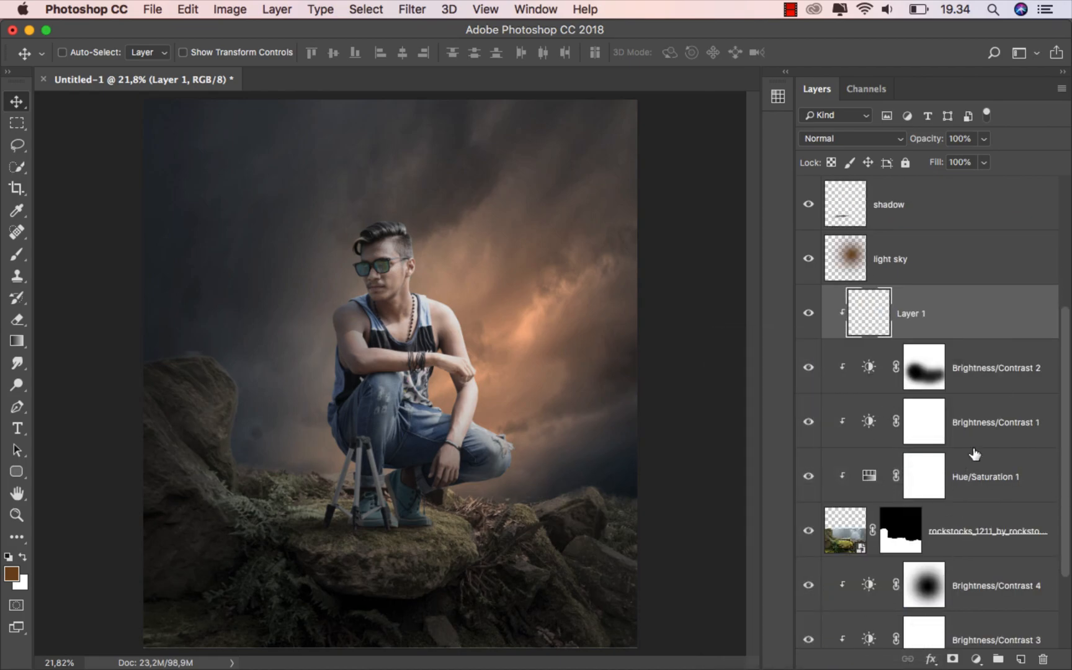
Rename the new layer 'color' and set its blend mode to Overlay
{"action": "type", "text": "color"}
{"action": "key", "text": "Return"}
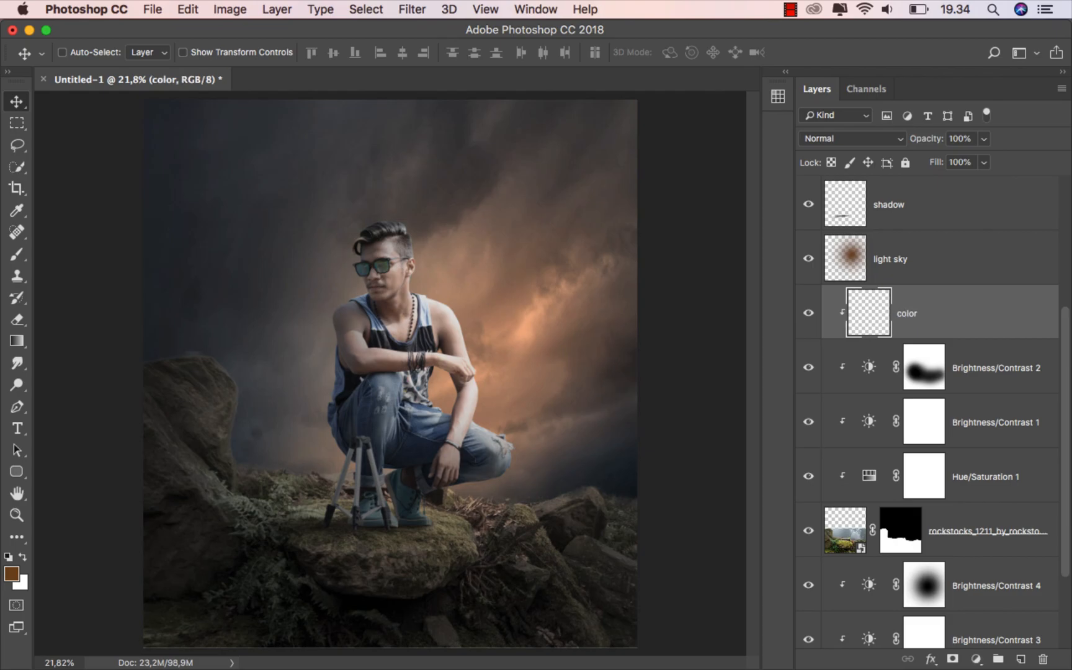
{"action": "left_click", "coordinate": [868, 138]}
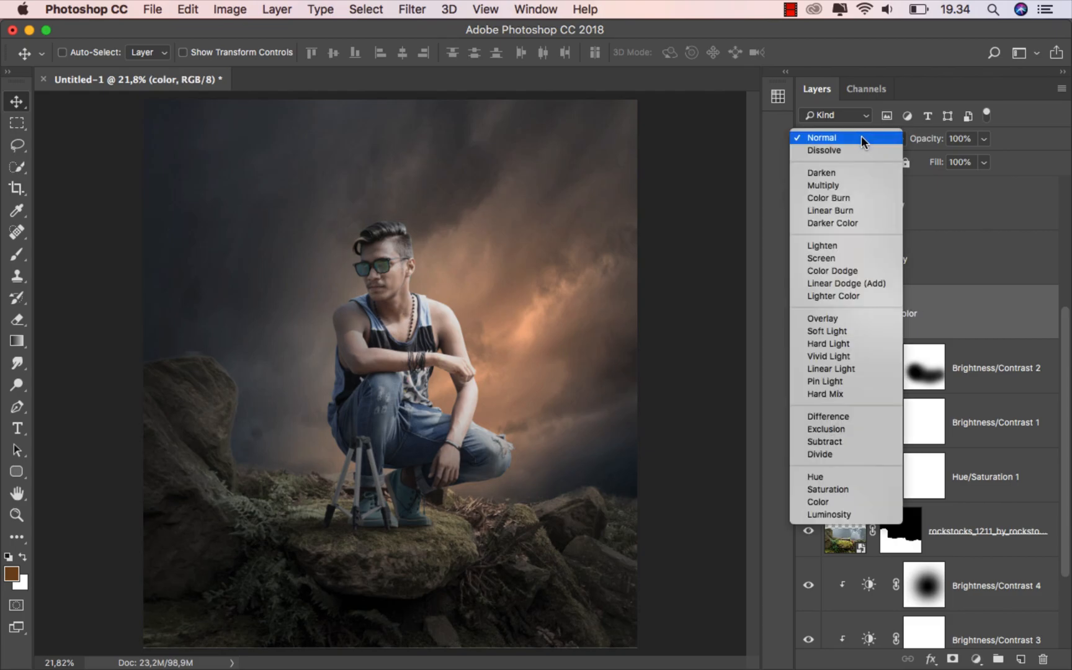
{"action": "left_click", "coordinate": [847, 318]}
Sample a light orange from the glowing sky as the brush colour and set brush opacity to 15%
{"action": "left_click", "coordinate": [16, 255]}
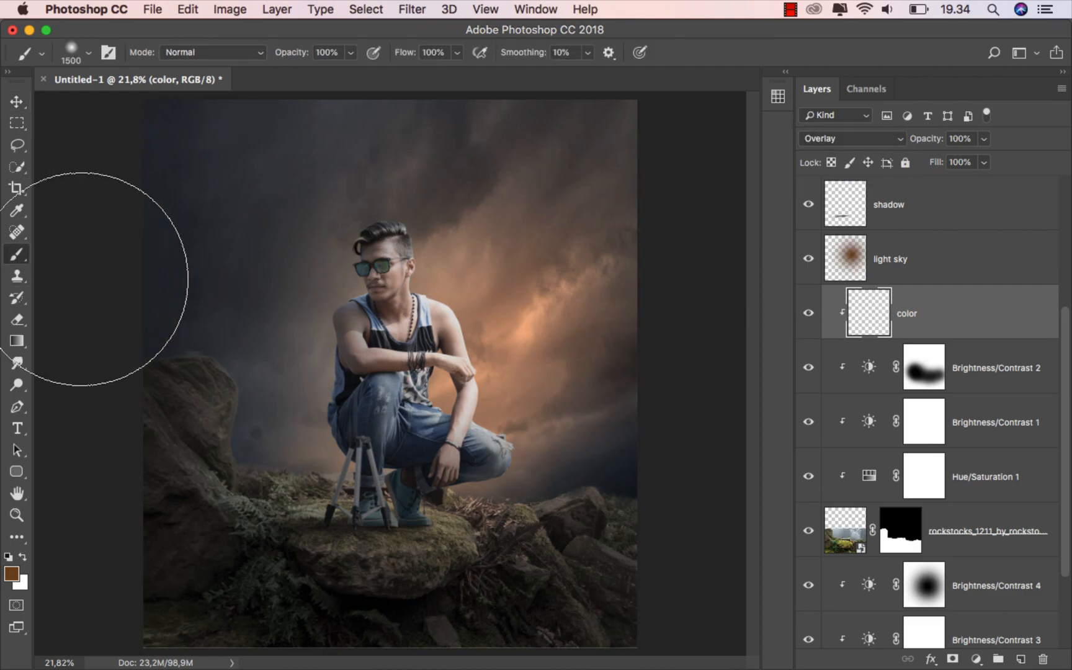
{"action": "left_click", "coordinate": [11, 573]}
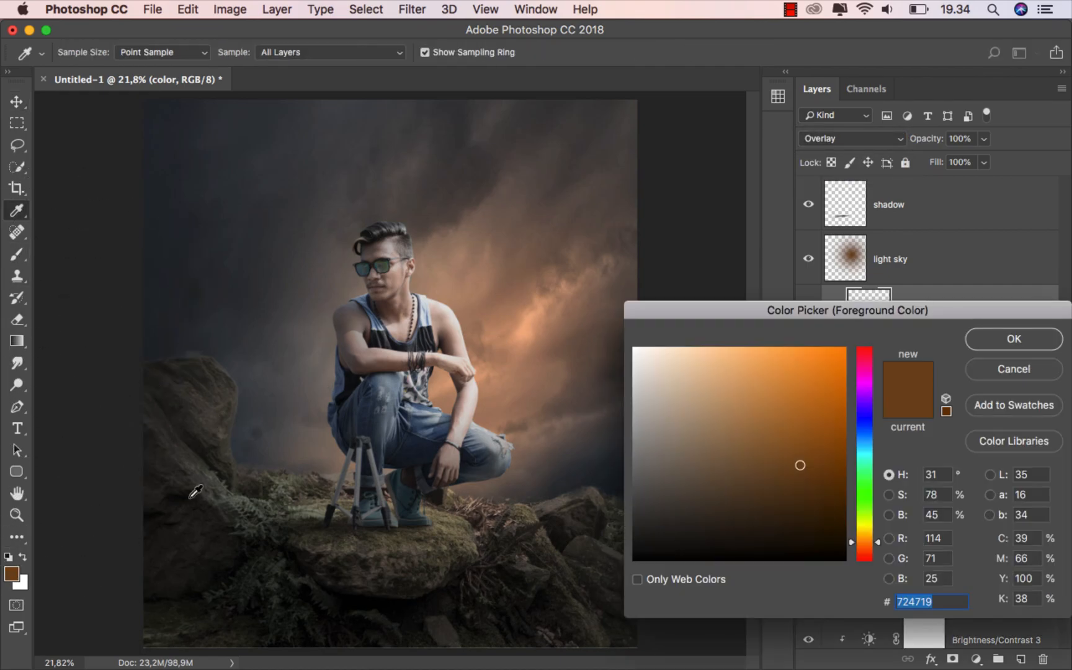
{"action": "left_click", "coordinate": [524, 333]}
{"action": "left_click", "coordinate": [1007, 336]}
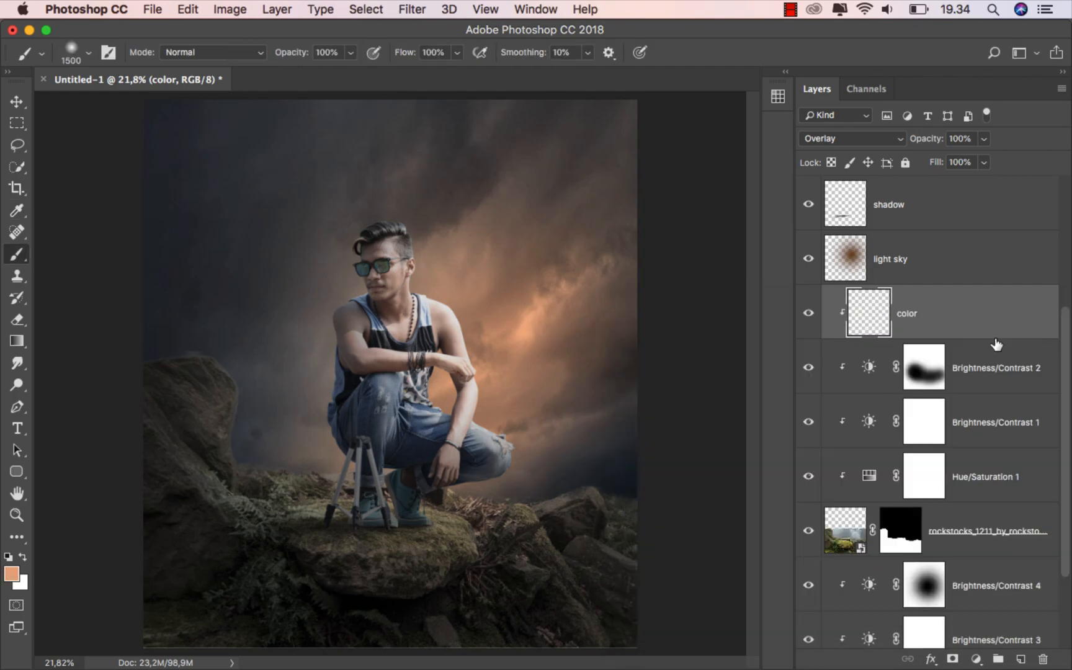
{"action": "left_click", "coordinate": [347, 54]}
{"action": "left_click_drag", "start_coordinate": [350, 72], "coordinate": [284, 70]}
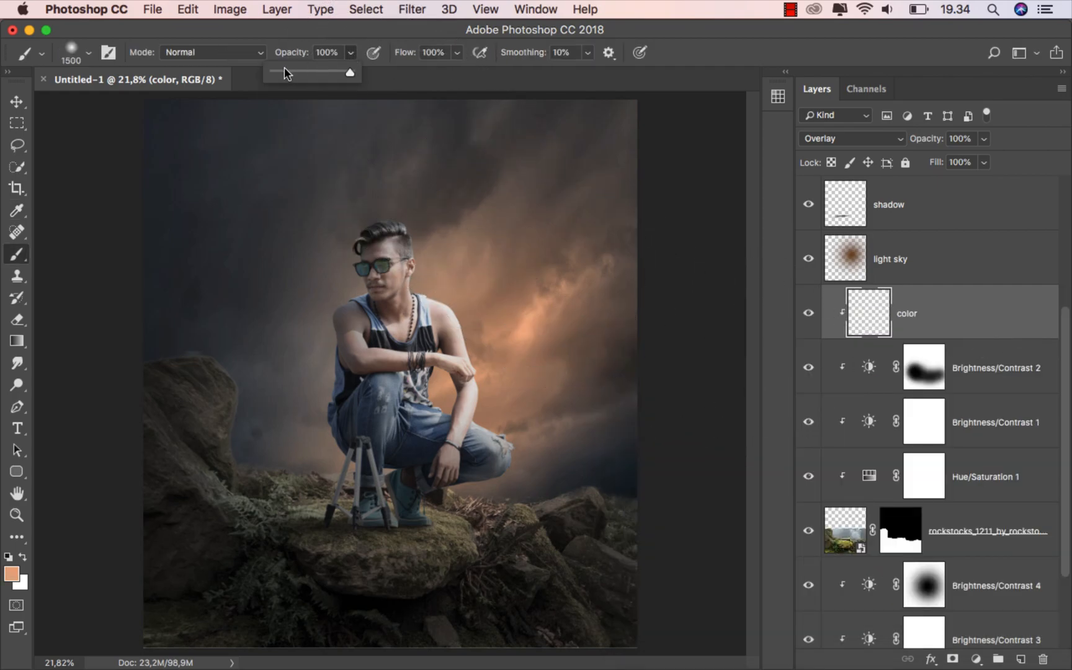
{"action": "left_click", "coordinate": [294, 37]}
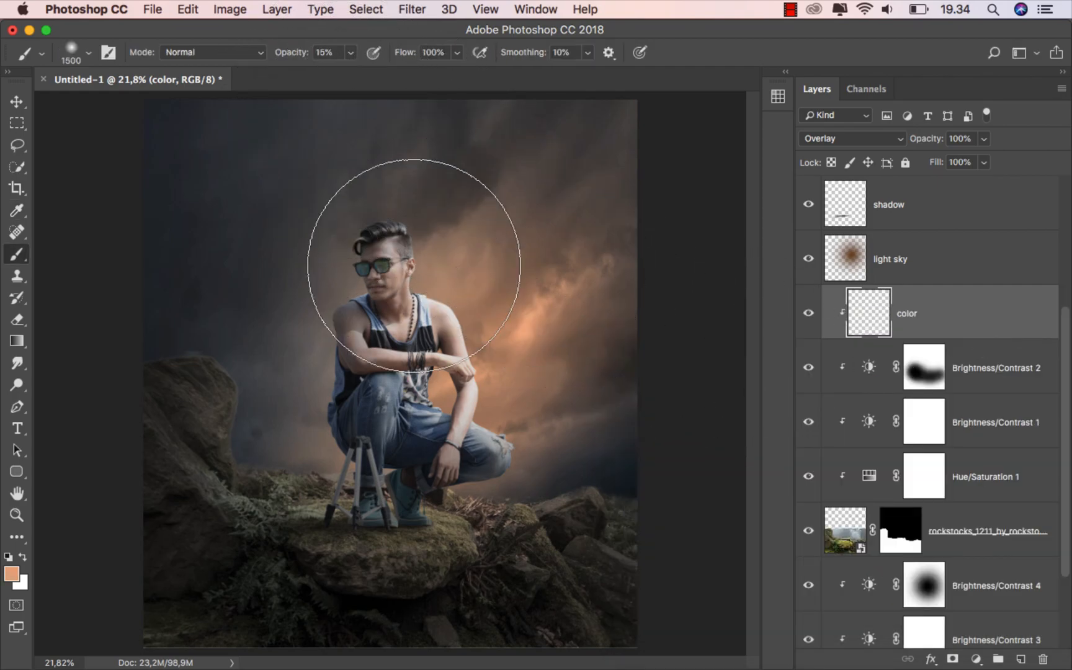
Brush soft orange light over the left rock and mossy ground, then compare the layer off and on
{"action": "scroll", "coordinate": [484, 320], "scroll_direction": "up", "scroll_amount": 2, "text": "alt"}
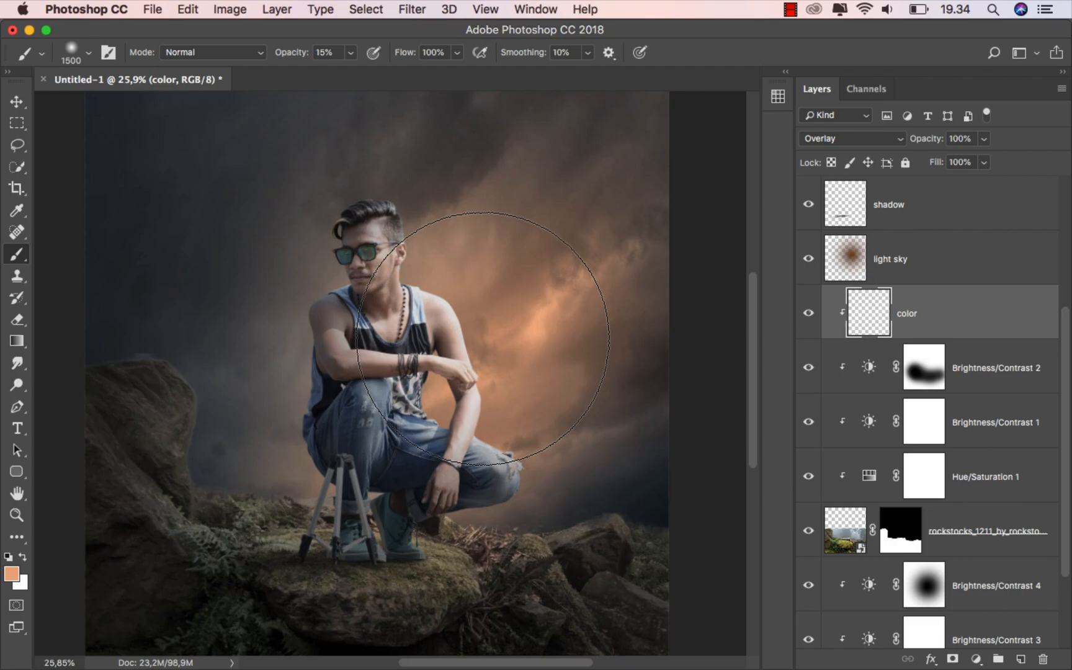
{"action": "key", "text": "bracketleft"}
{"action": "key", "text": "bracketleft"}
{"action": "key", "text": "bracketleft"}
{"action": "key", "text": "bracketleft"}
{"action": "key", "text": "bracketleft"}
{"action": "key", "text": "bracketleft"}
{"action": "key", "text": "bracketleft"}
{"action": "key", "text": "bracketleft"}
{"action": "key", "text": "bracketleft"}
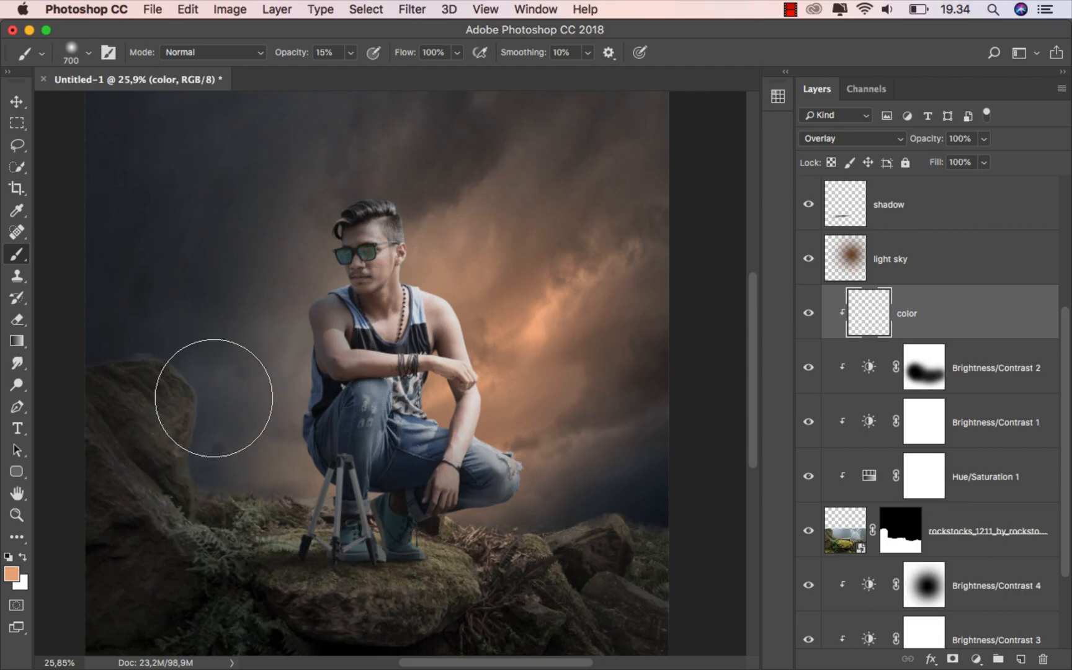
{"action": "mouse_move", "coordinate": [200, 404]}
{"action": "left_mouse_down"}
{"action": "mouse_move", "coordinate": [205, 489]}
{"action": "mouse_move", "coordinate": [223, 500]}
{"action": "mouse_move", "coordinate": [393, 497]}
{"action": "mouse_move", "coordinate": [479, 515]}
{"action": "mouse_move", "coordinate": [538, 508]}
{"action": "mouse_move", "coordinate": [598, 469]}
{"action": "mouse_move", "coordinate": [641, 474]}
{"action": "mouse_move", "coordinate": [658, 490]}
{"action": "mouse_move", "coordinate": [503, 515]}
{"action": "left_mouse_up"}
{"action": "key", "text": "bracketright"}
{"action": "key", "text": "bracketright"}
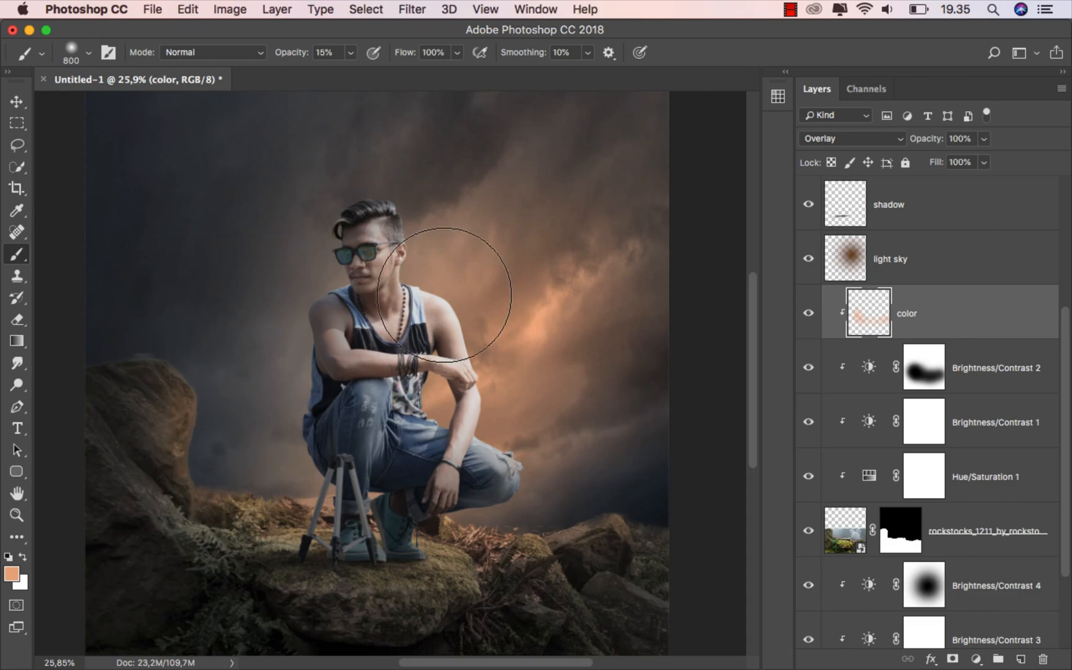
{"action": "left_click", "coordinate": [816, 314]}
{"action": "left_click", "coordinate": [816, 314]}
Target the rock layer's mask and set a 100% opacity, 41 px harder brush
{"action": "left_click", "coordinate": [898, 537]}
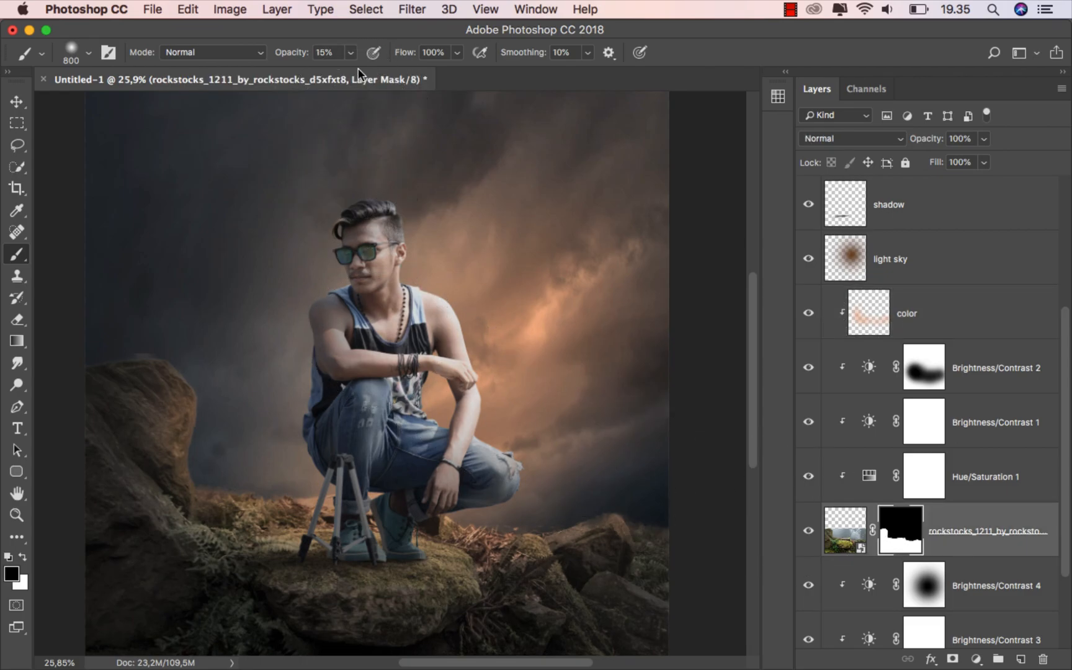
{"action": "left_click_drag", "start_coordinate": [351, 55], "coordinate": [462, 79]}
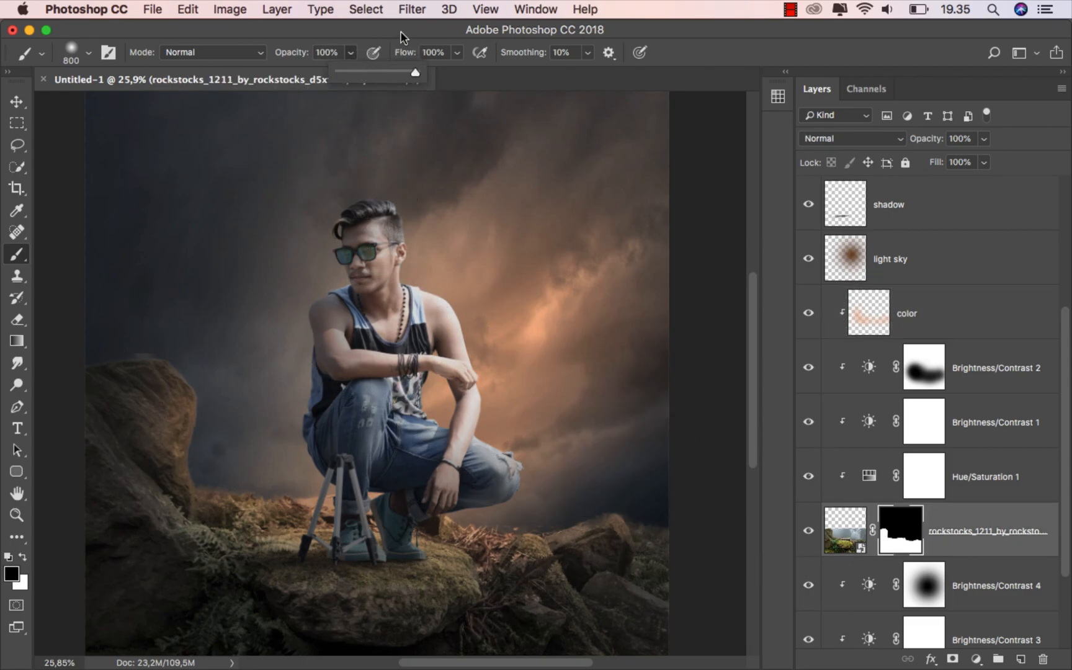
{"action": "scroll", "coordinate": [112, 354], "scroll_direction": "up", "scroll_amount": 6}
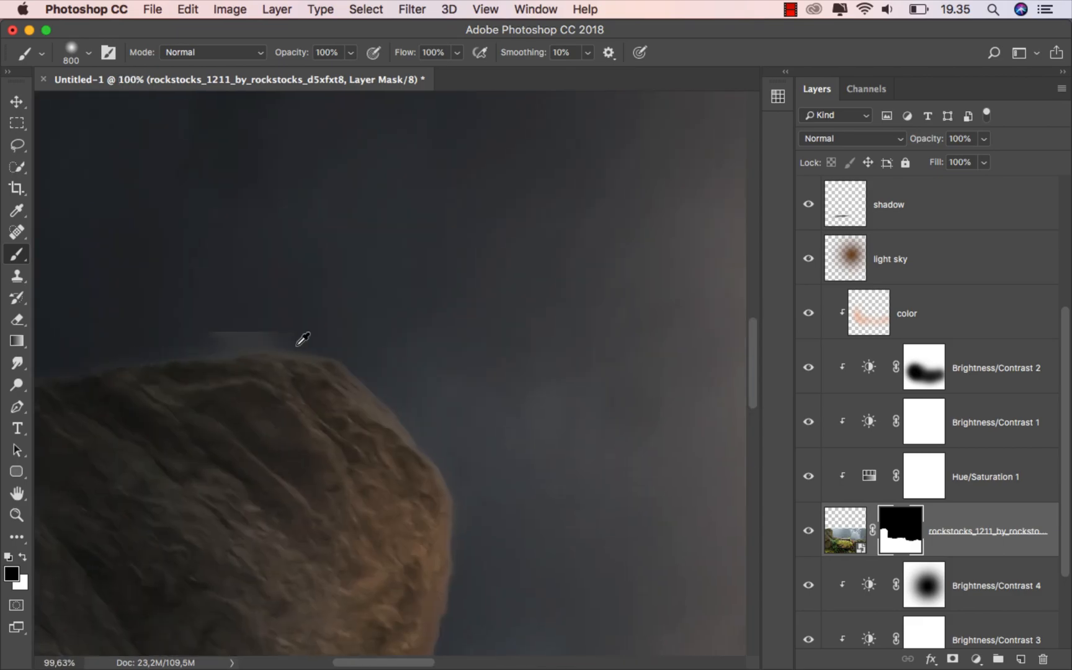
{"action": "right_click", "coordinate": [428, 313]}
{"action": "left_click_drag", "start_coordinate": [592, 352], "coordinate": [537, 351]}
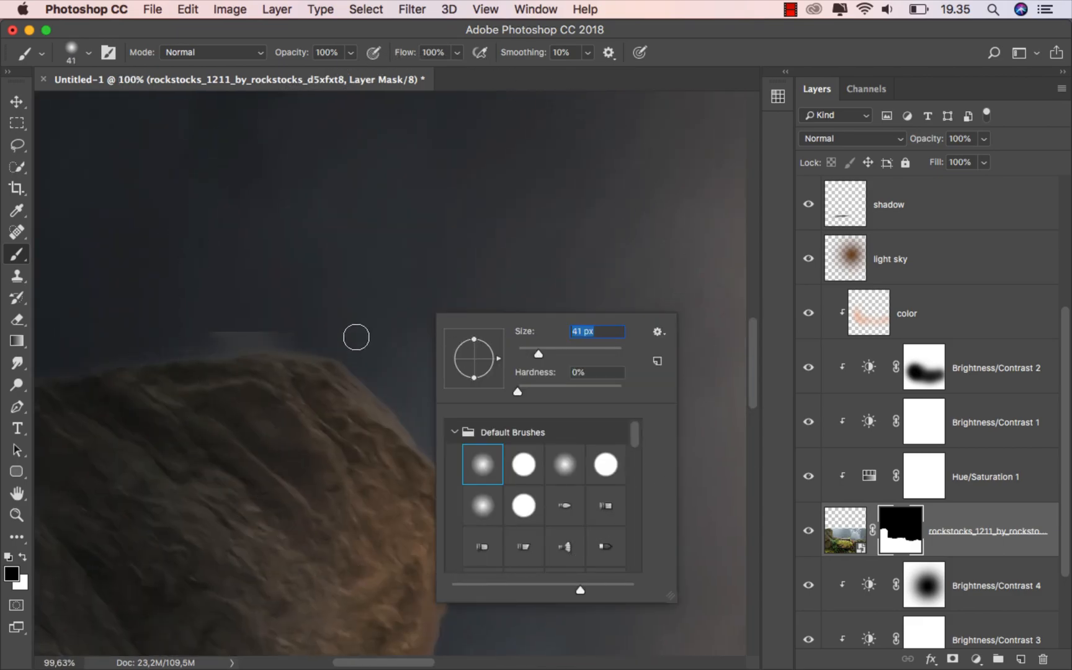
{"action": "key", "text": "Return"}
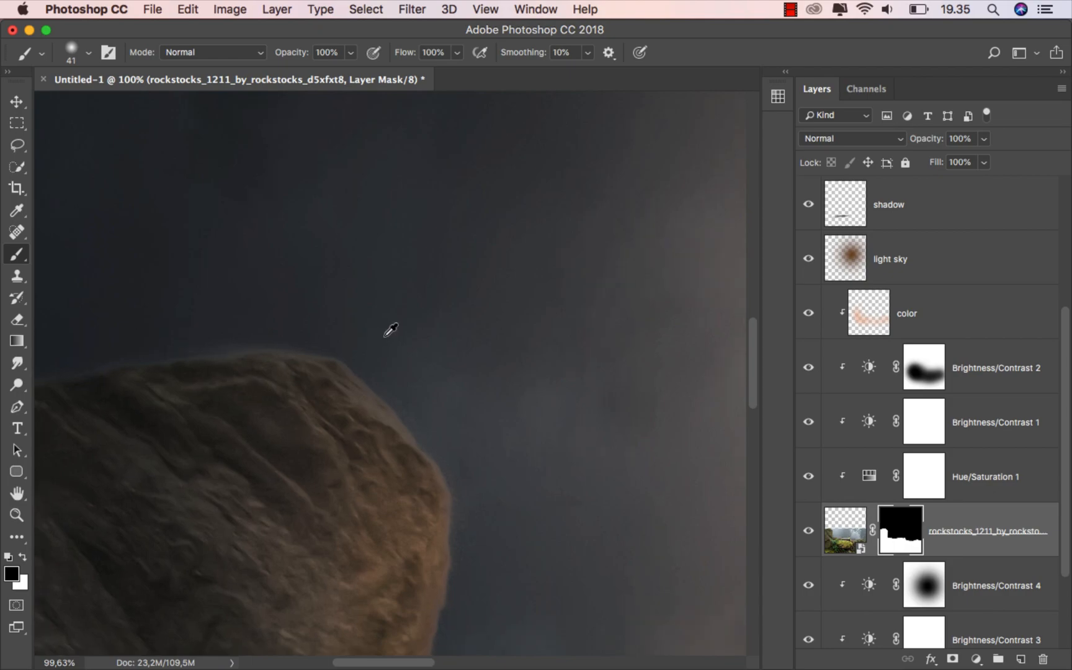
{"action": "scroll", "coordinate": [390, 329], "scroll_direction": "down", "scroll_amount": 2}
{"action": "right_click", "coordinate": [385, 336]}
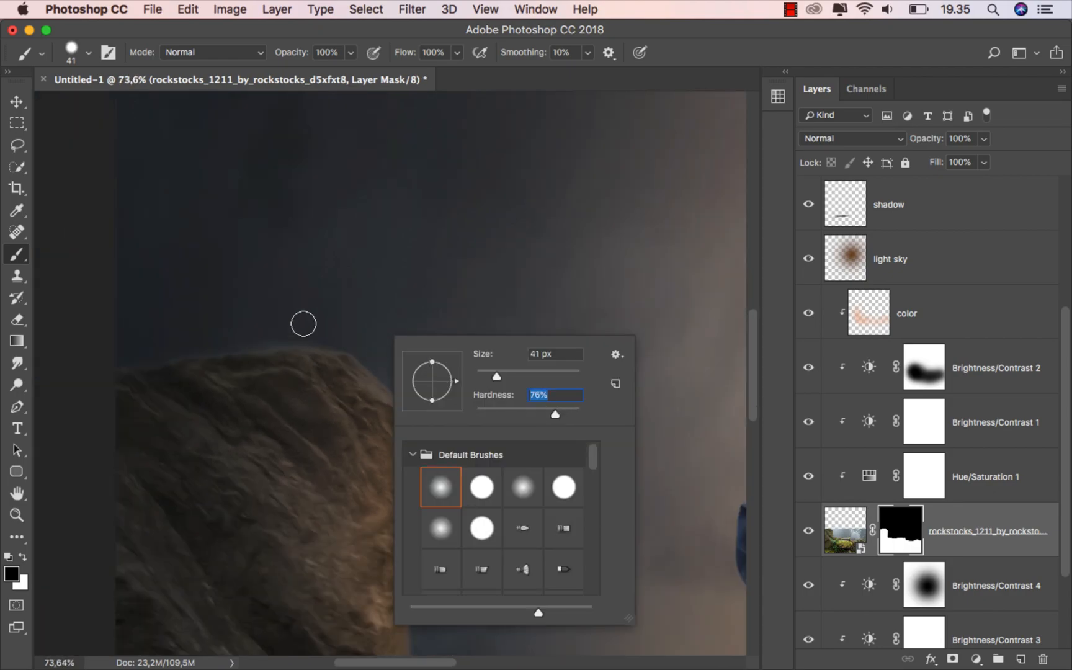
{"action": "key", "text": "Return"}
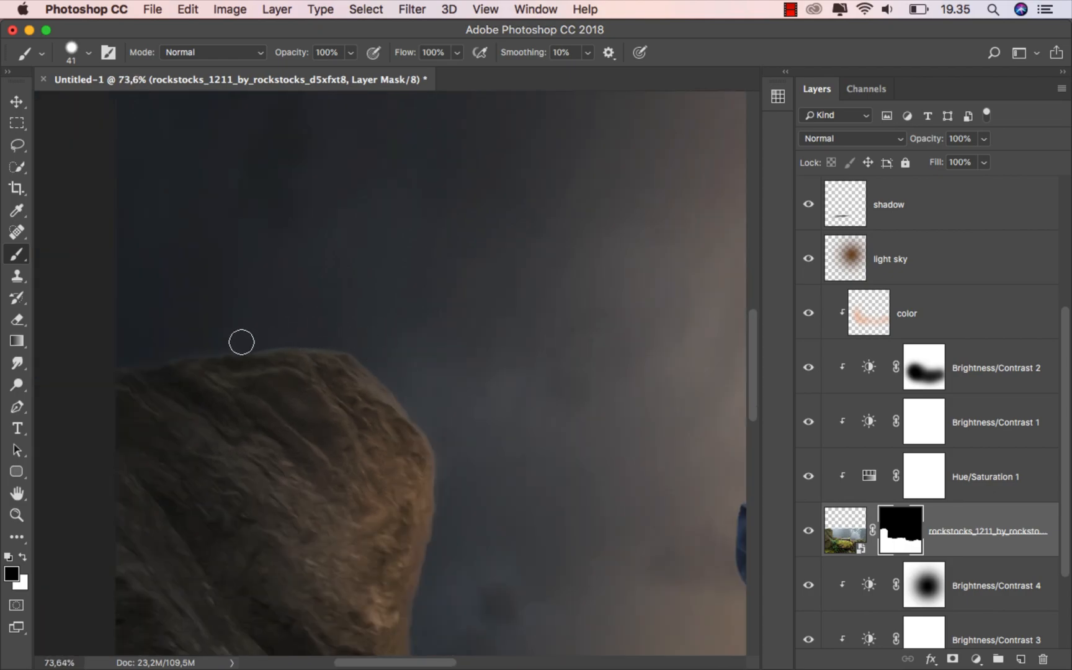
{"action": "scroll", "coordinate": [371, 312], "scroll_direction": "down", "scroll_amount": 2}
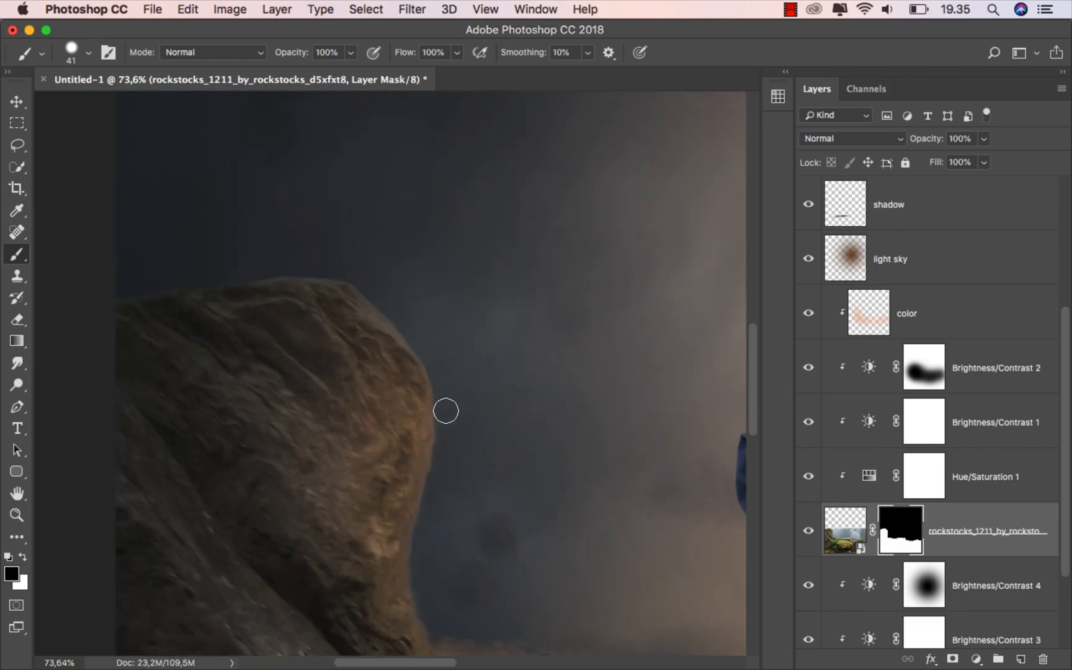
Paint on the mask to hide the hazy fringe and brown haze above the rock edge
{"action": "left_click_drag", "start_coordinate": [459, 486], "coordinate": [288, 321]}
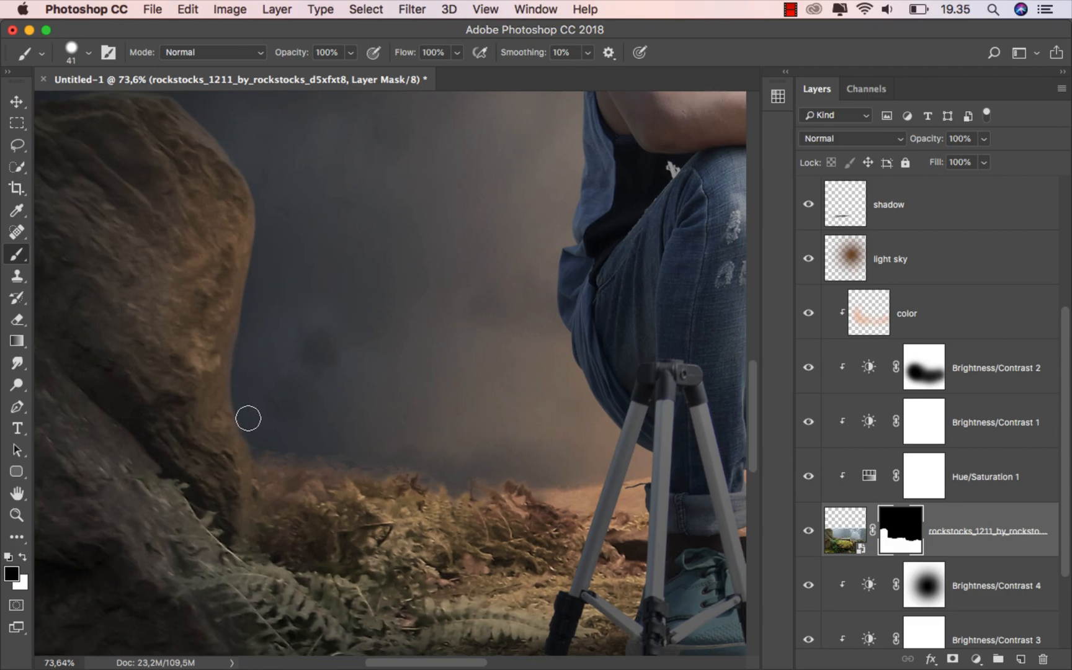
{"action": "left_click_drag", "start_coordinate": [488, 402], "coordinate": [179, 327]}
{"action": "mouse_move", "coordinate": [495, 358]}
{"action": "left_mouse_down"}
{"action": "mouse_move", "coordinate": [382, 327]}
{"action": "mouse_move", "coordinate": [182, 243]}
{"action": "mouse_move", "coordinate": [79, 232]}
{"action": "left_mouse_up"}
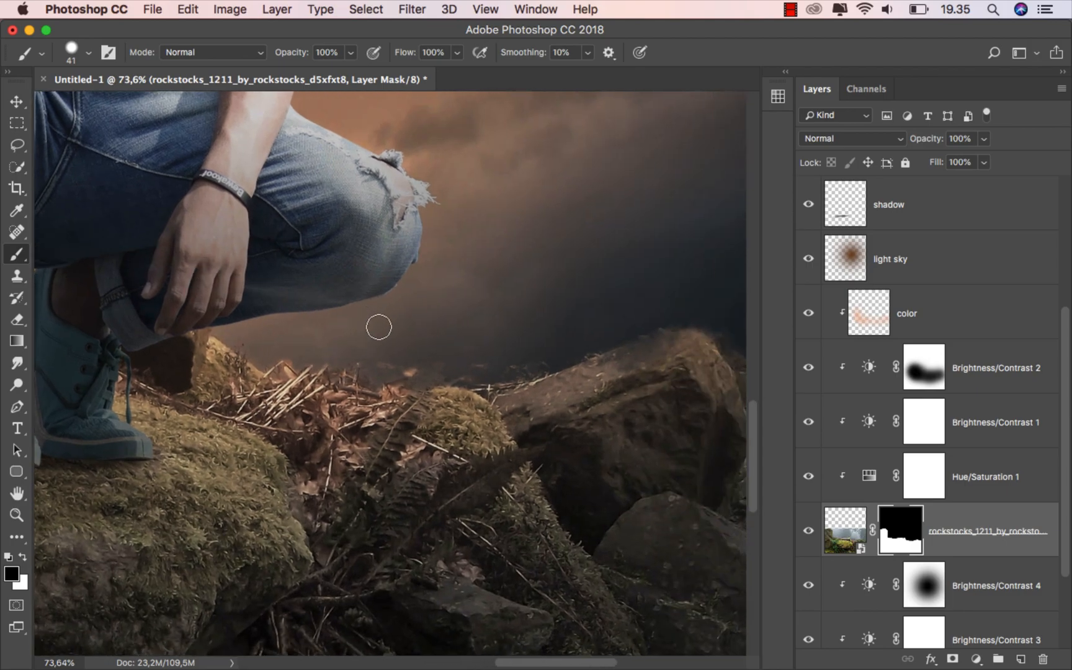
{"action": "mouse_move", "coordinate": [478, 366]}
{"action": "left_mouse_down"}
{"action": "mouse_move", "coordinate": [529, 373]}
{"action": "mouse_move", "coordinate": [564, 357]}
{"action": "mouse_move", "coordinate": [349, 380]}
{"action": "left_mouse_up"}
{"action": "left_click_drag", "start_coordinate": [441, 368], "coordinate": [487, 397]}
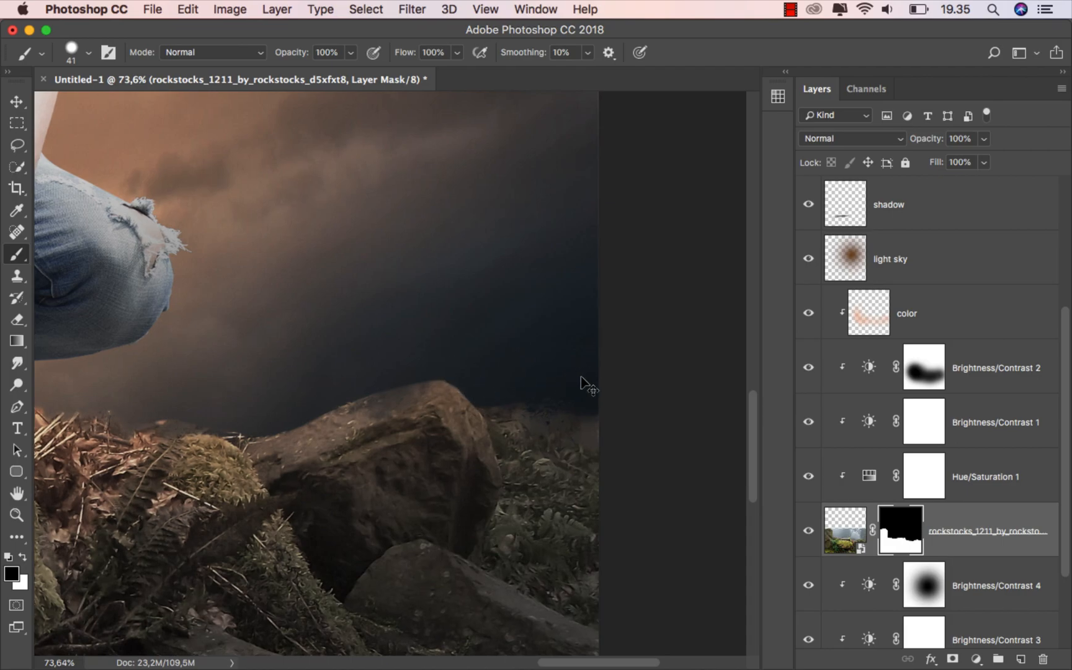
{"action": "scroll", "coordinate": [583, 378], "scroll_direction": "down", "scroll_amount": 6}
{"action": "scroll", "coordinate": [270, 470], "scroll_direction": "up", "scroll_amount": 5}
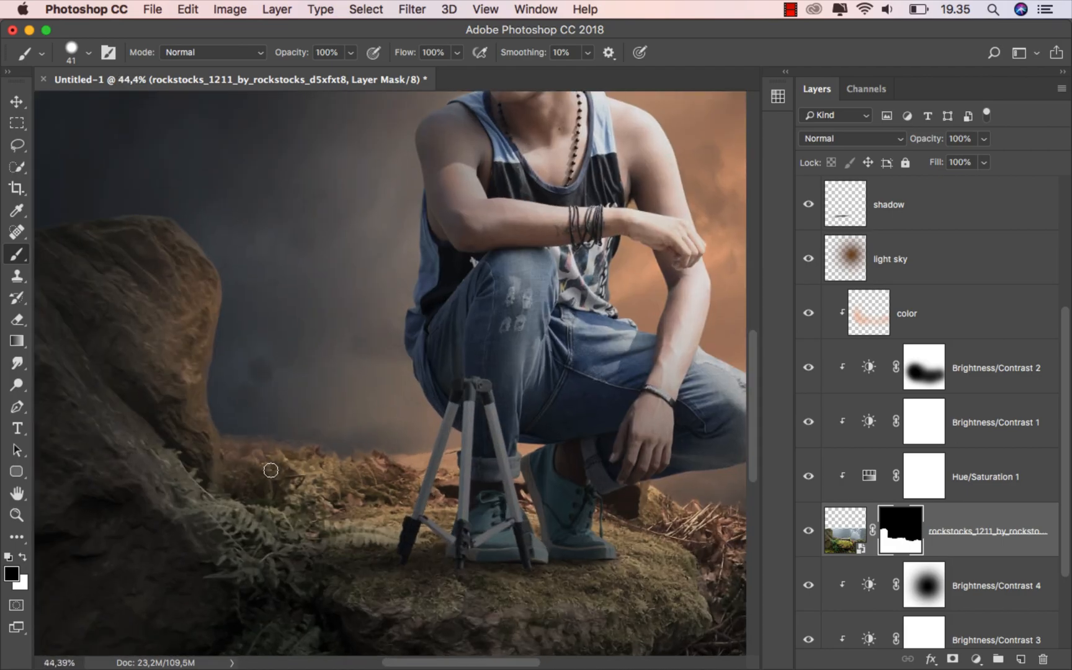
Switch to a soft round brush at 11% opacity and size 400
{"action": "right_click", "coordinate": [308, 234]}
{"action": "left_click", "coordinate": [366, 391]}
{"action": "left_click", "coordinate": [351, 52]}
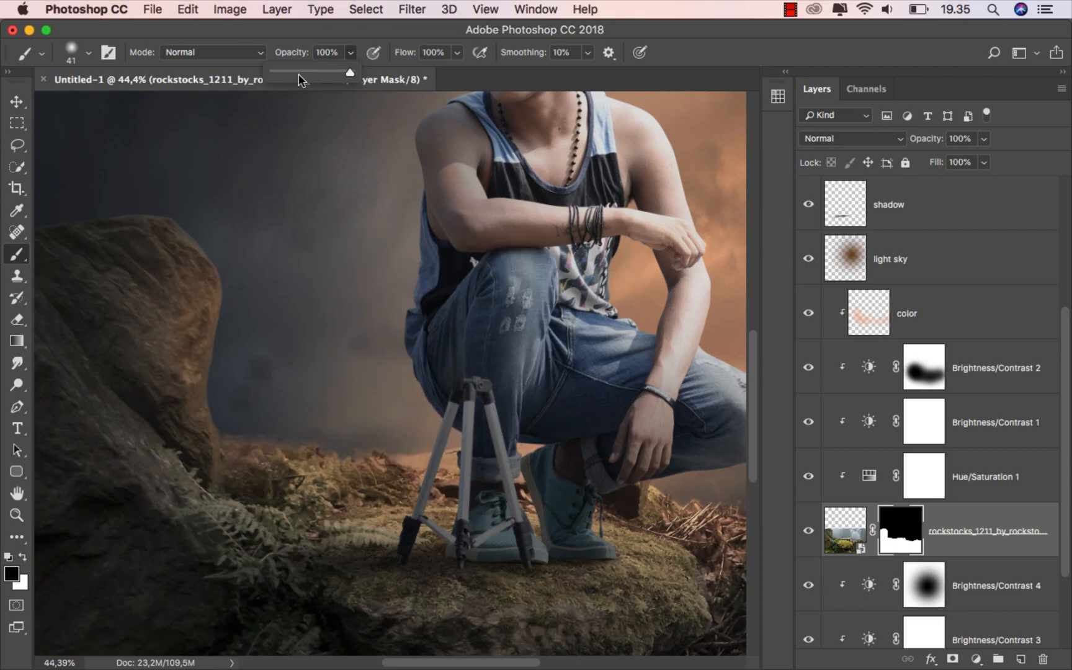
{"action": "left_click", "coordinate": [279, 30]}
{"action": "key", "text": "bracketright"}
{"action": "key", "text": "bracketright"}
{"action": "key", "text": "bracketright"}
{"action": "key", "text": "bracketright"}
{"action": "key", "text": "bracketright"}
{"action": "key", "text": "bracketright"}
{"action": "key", "text": "bracketright"}
{"action": "key", "text": "bracketright"}
{"action": "key", "text": "bracketright"}
{"action": "key", "text": "bracketright"}
{"action": "key", "text": "bracketright"}
{"action": "key", "text": "bracketleft"}
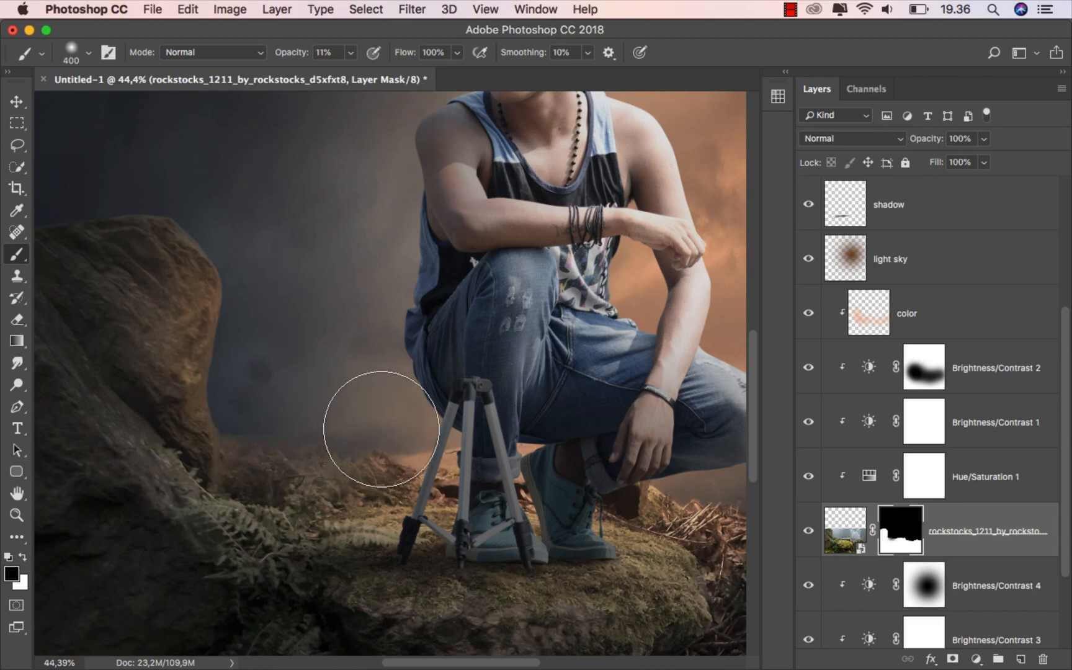
{"action": "left_click_drag", "start_coordinate": [388, 359], "coordinate": [180, 318]}
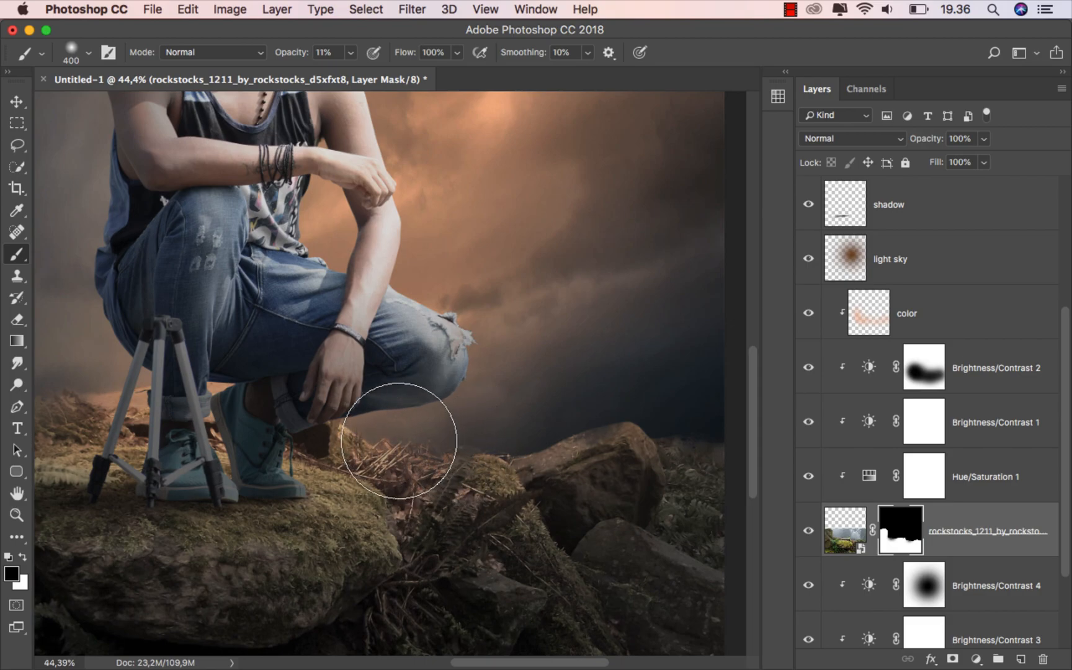
{"action": "left_click", "coordinate": [17, 102]}
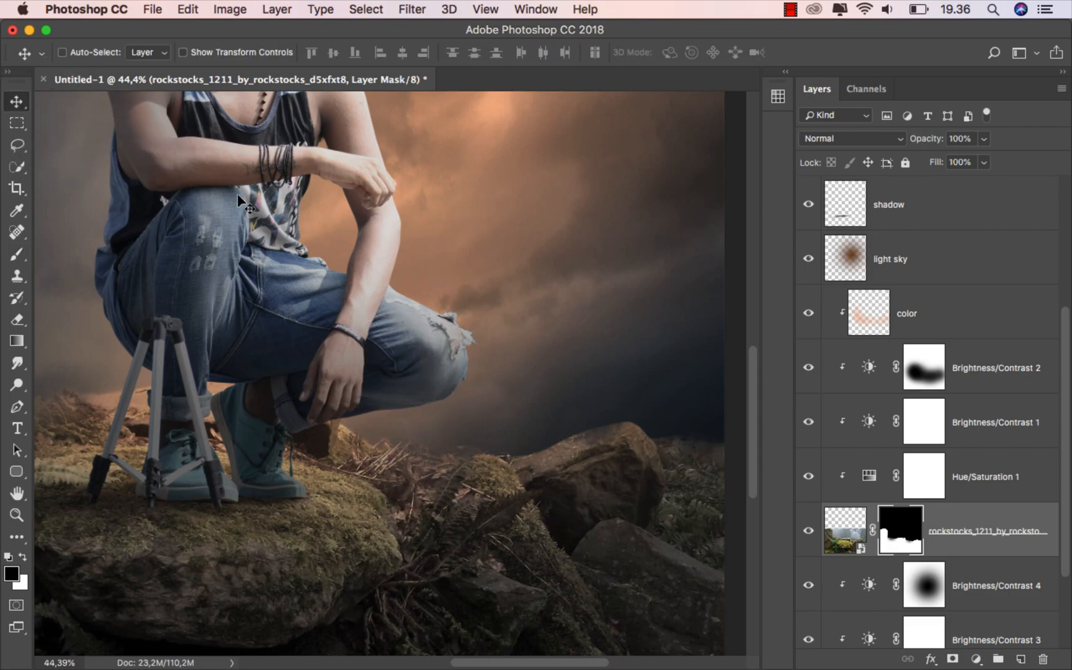
Add a new layer at the top of the stack, clip it, and name it 'black'
{"action": "key", "text": "super+0"}
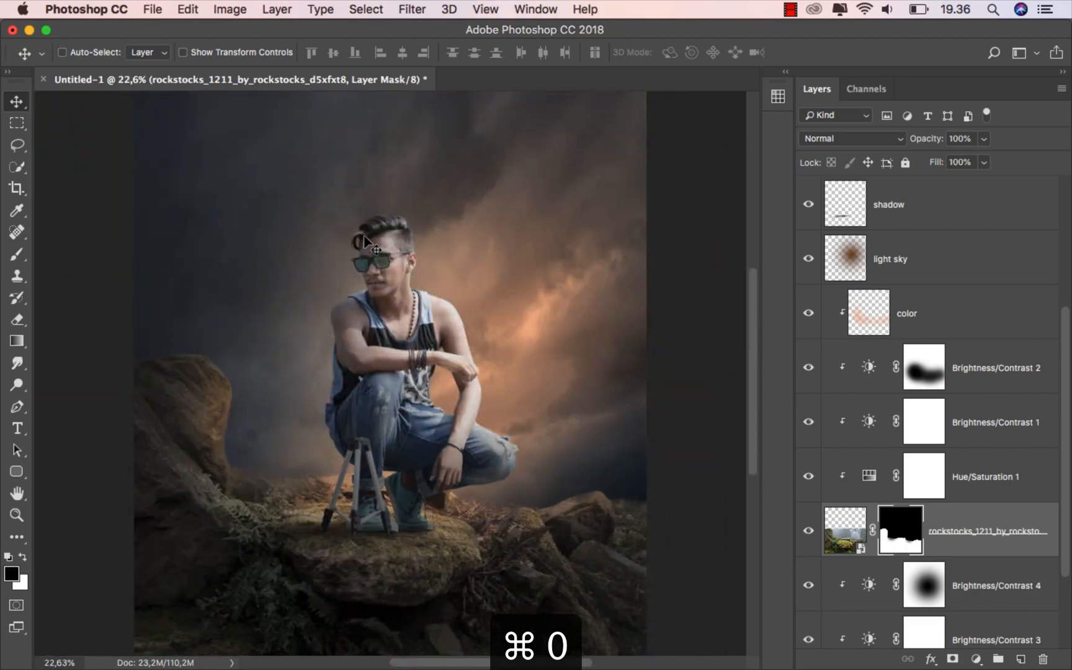
{"action": "left_click", "coordinate": [944, 529]}
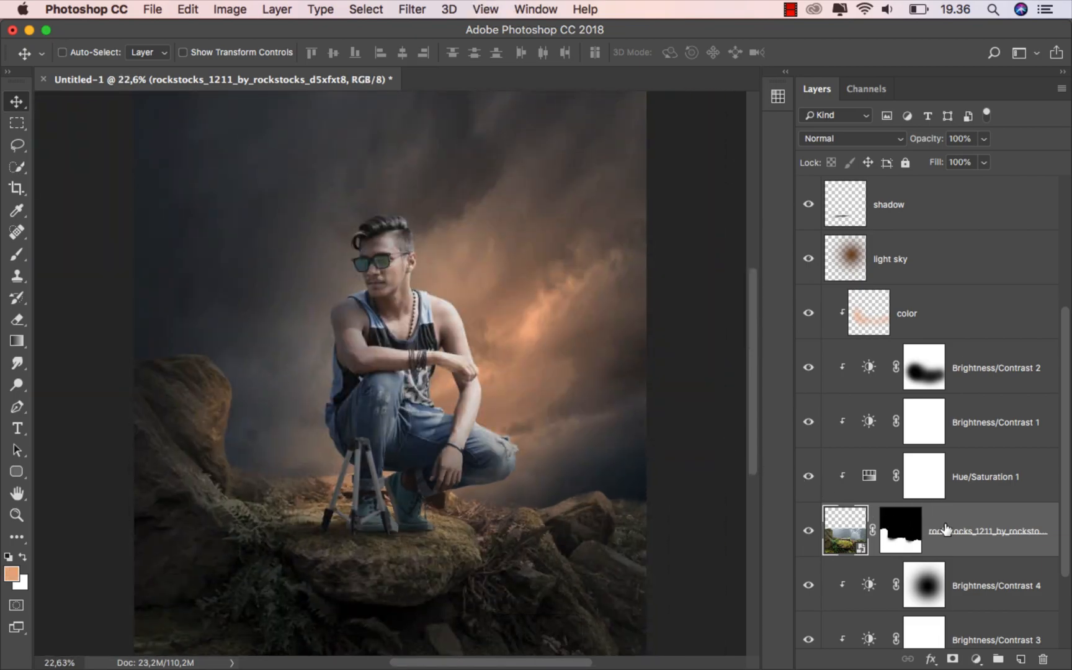
{"action": "left_click_drag", "start_coordinate": [1064, 412], "coordinate": [1056, 254]}
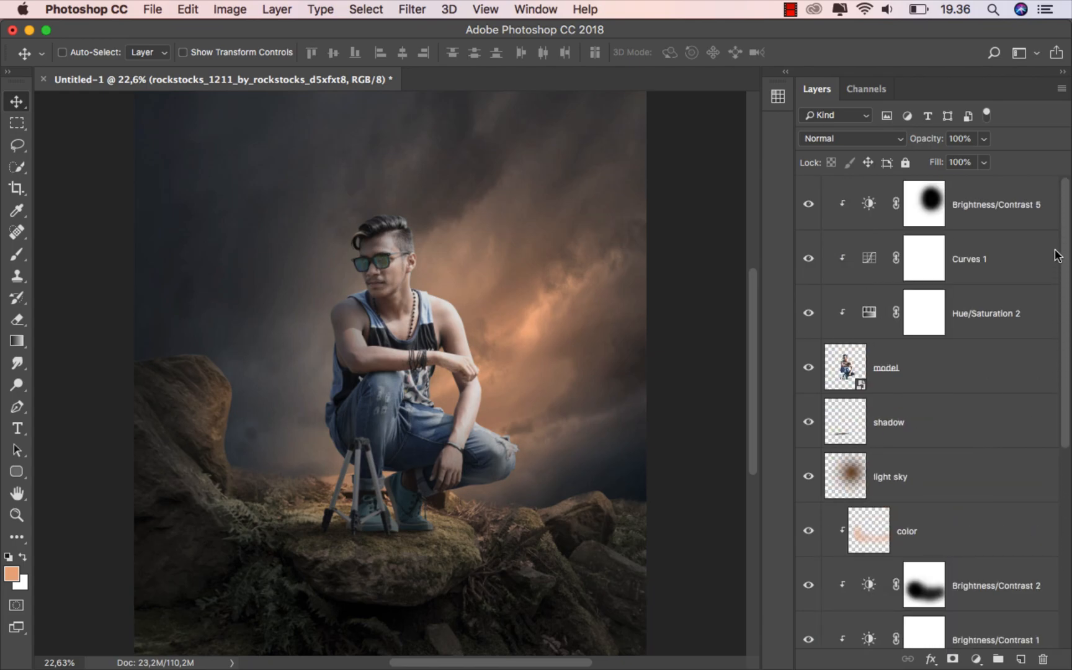
{"action": "left_click", "coordinate": [914, 364]}
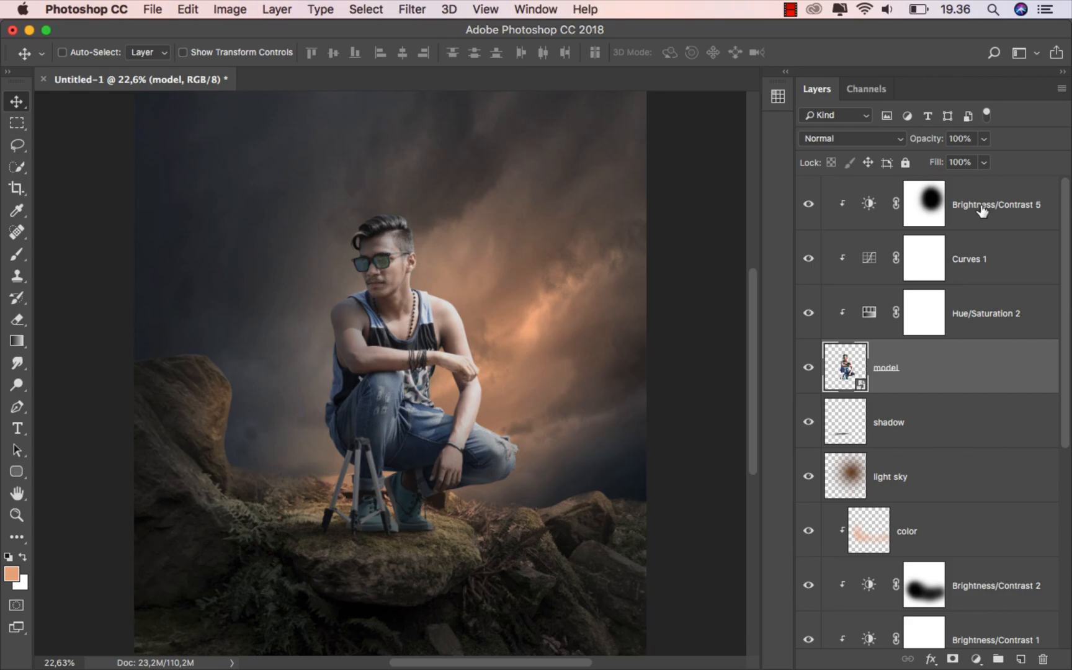
{"action": "left_click", "coordinate": [980, 209]}
{"action": "left_click", "coordinate": [1021, 657]}
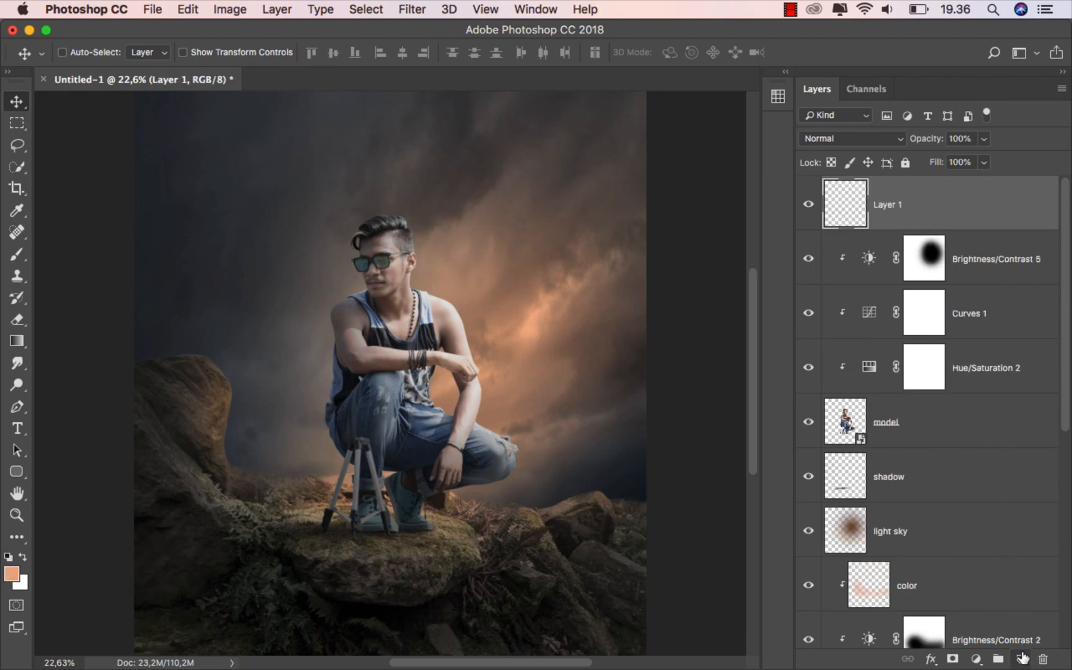
{"action": "right_click", "coordinate": [927, 204]}
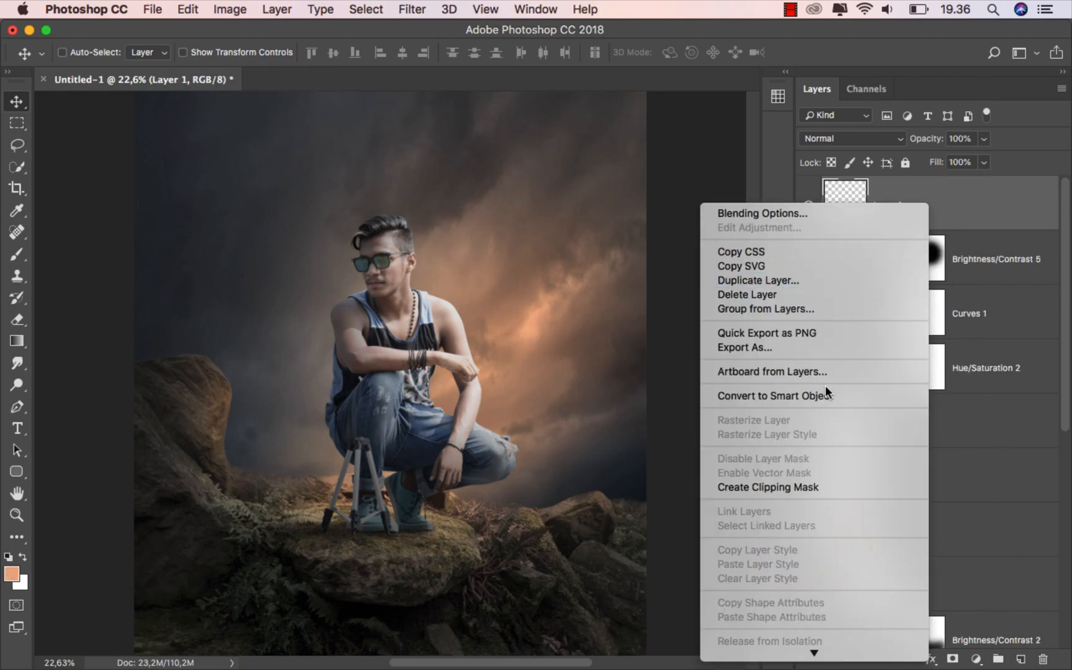
{"action": "left_click", "coordinate": [796, 487]}
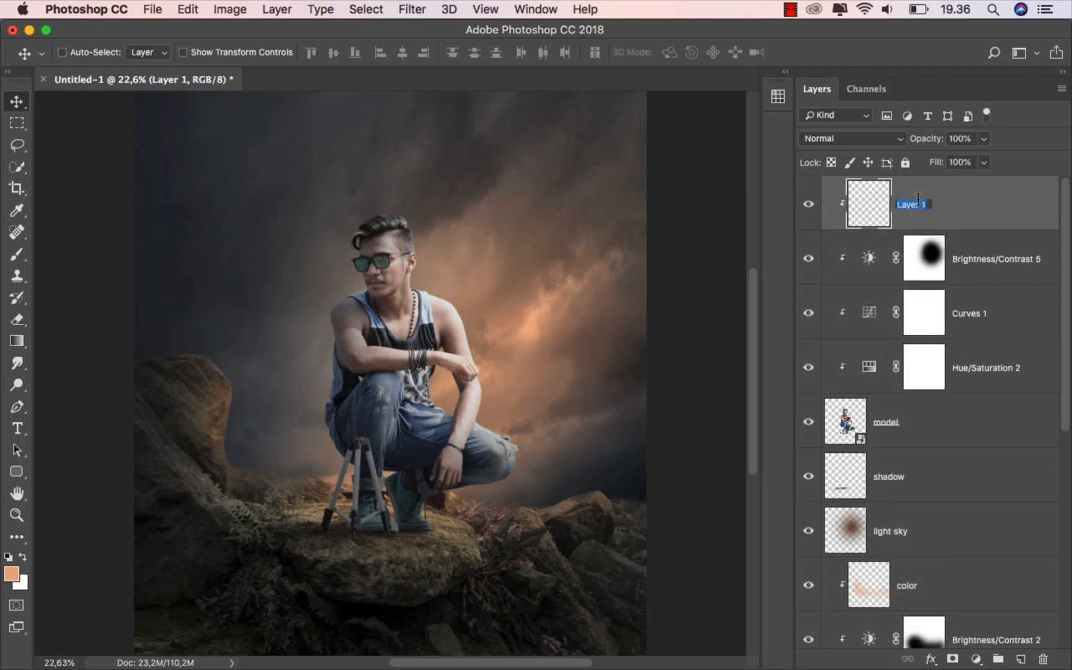
{"action": "type", "text": "black"}
{"action": "key", "text": "Return"}
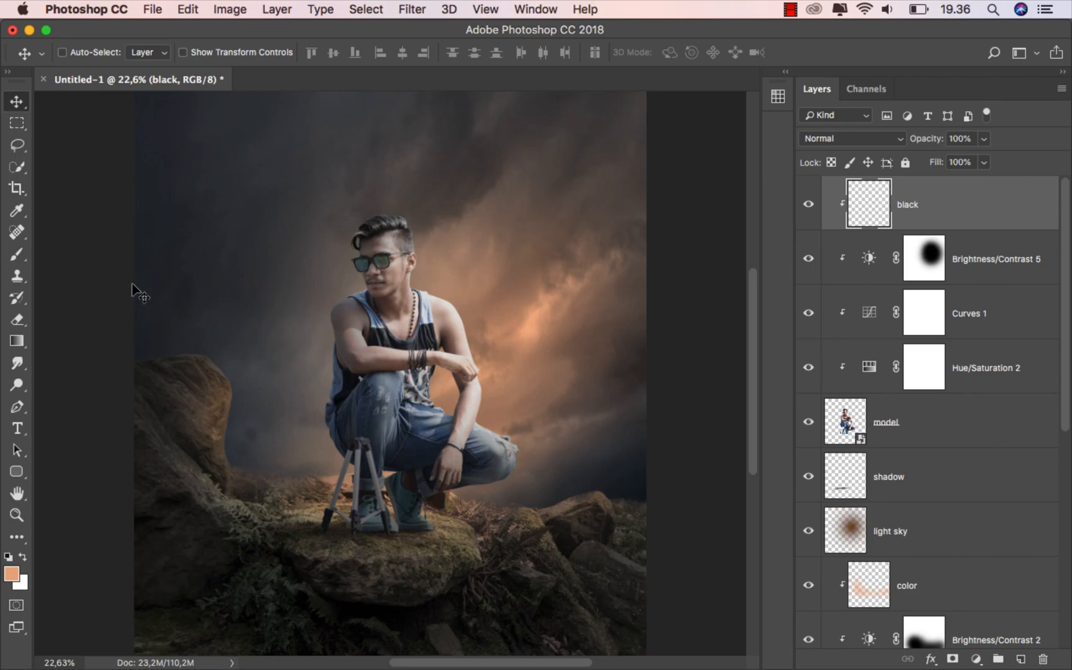
With a black brush, darken the toe of the right shoe
{"action": "left_click_drag", "start_coordinate": [17, 254], "coordinate": [63, 255]}
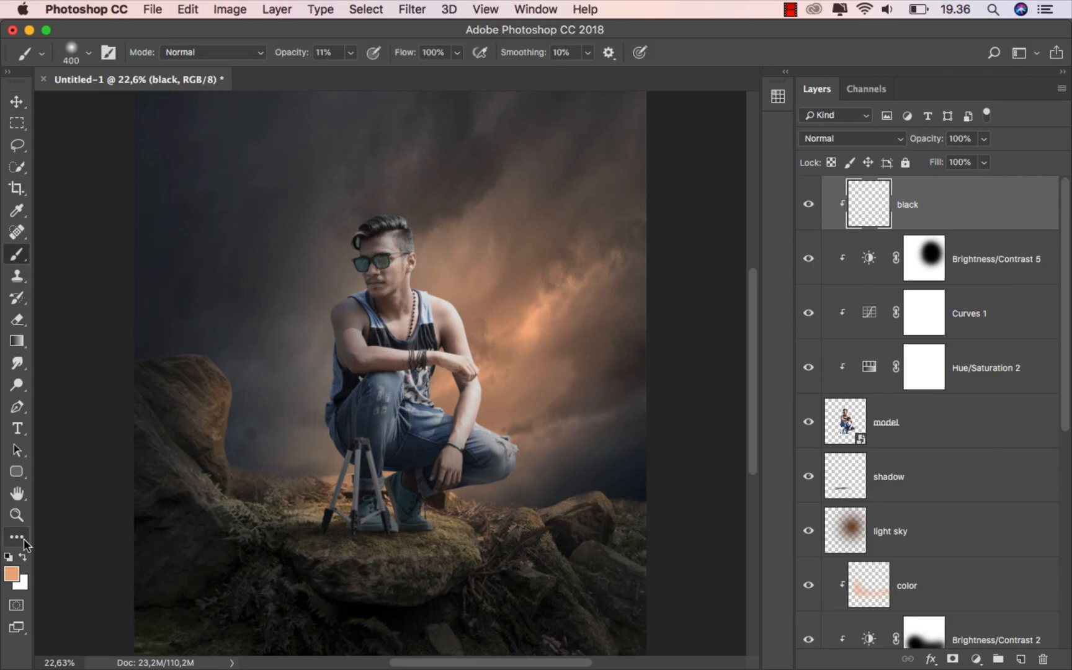
{"action": "left_click", "coordinate": [8, 557]}
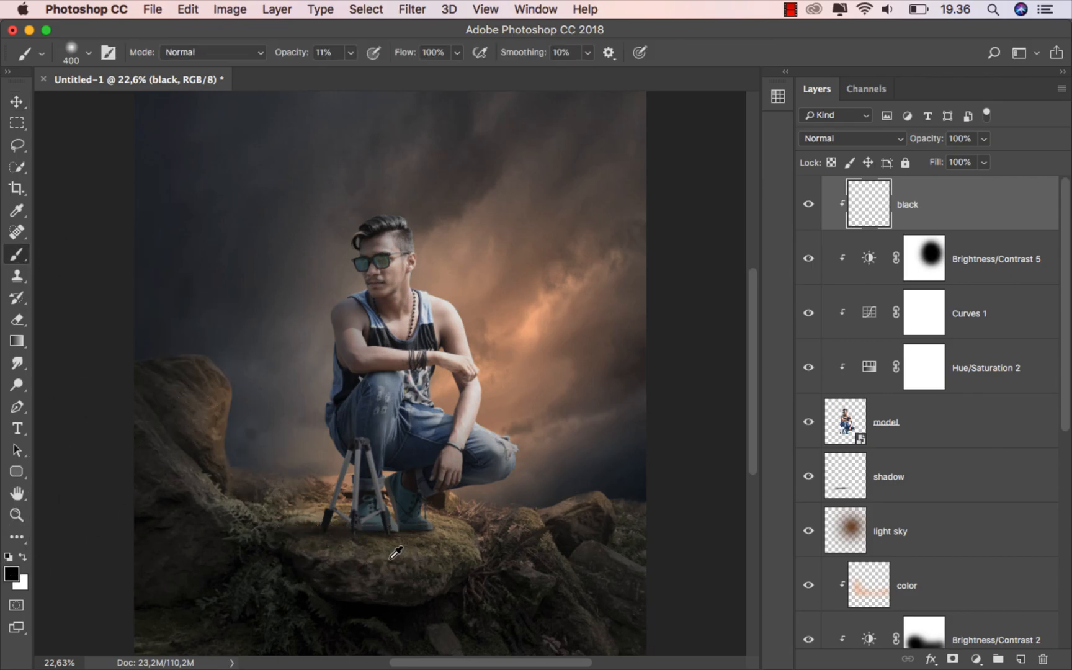
{"action": "scroll", "coordinate": [381, 552], "scroll_direction": "up", "scroll_amount": 4}
{"action": "scroll", "coordinate": [347, 505], "scroll_direction": "up", "scroll_amount": 3}
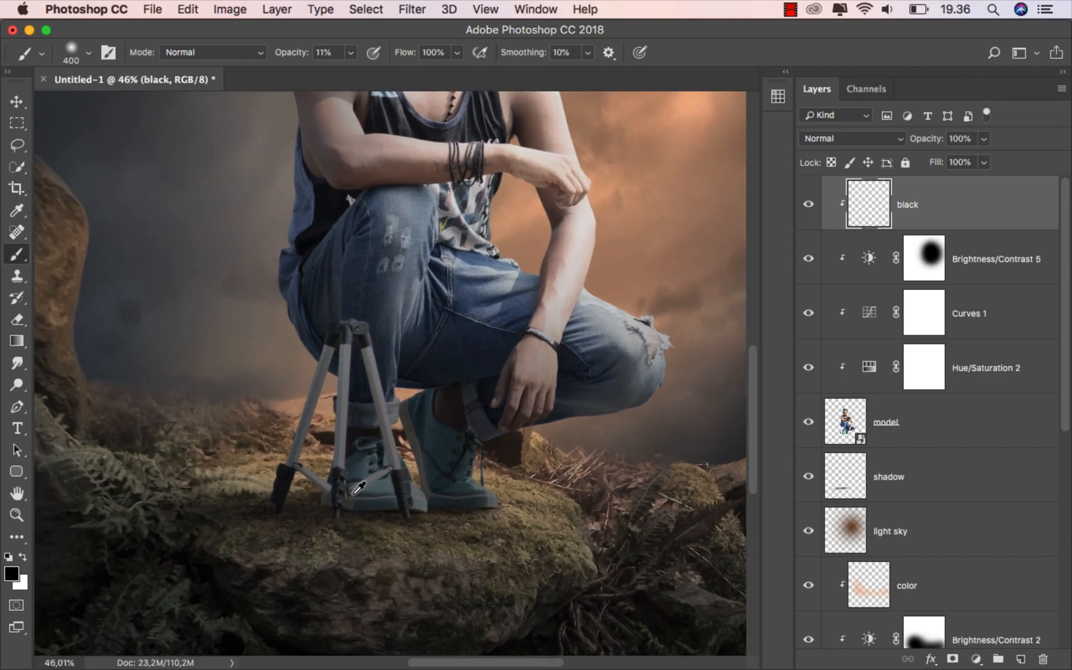
{"action": "key", "text": "bracketleft"}
{"action": "key", "text": "bracketleft"}
{"action": "key", "text": "bracketleft"}
{"action": "key", "text": "bracketleft"}
{"action": "left_click_drag", "start_coordinate": [516, 510], "coordinate": [517, 521]}
Paint a dark shadow under the shoe along the tripod feet, then compare with the layer hidden
{"action": "key", "text": "bracketleft"}
{"action": "key", "text": "bracketleft"}
{"action": "key", "text": "bracketleft"}
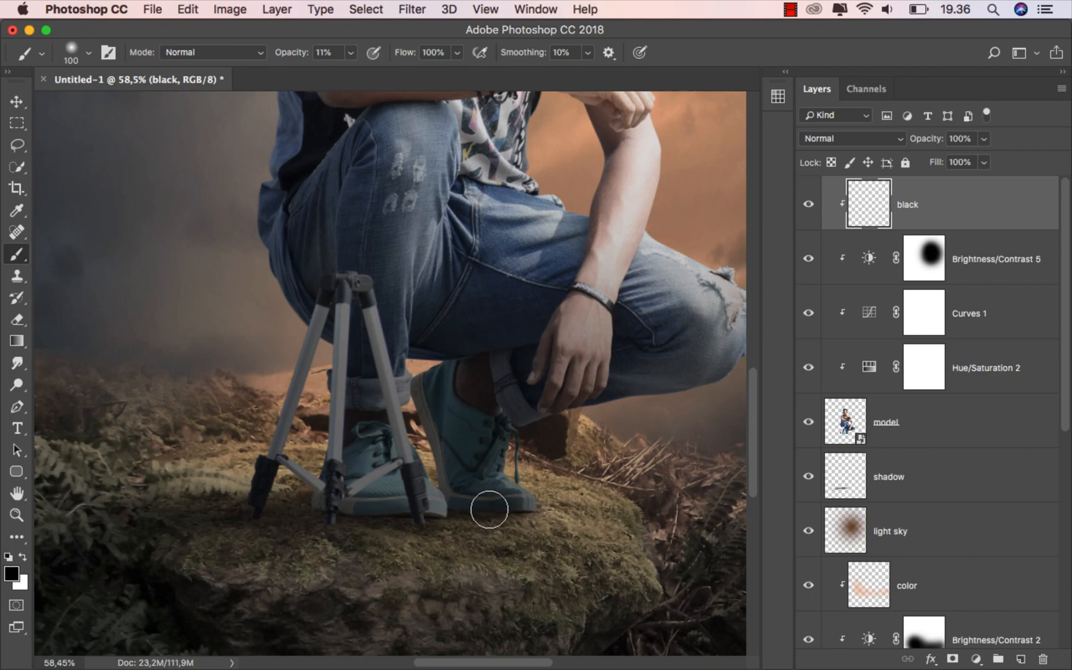
{"action": "key", "text": "bracketright"}
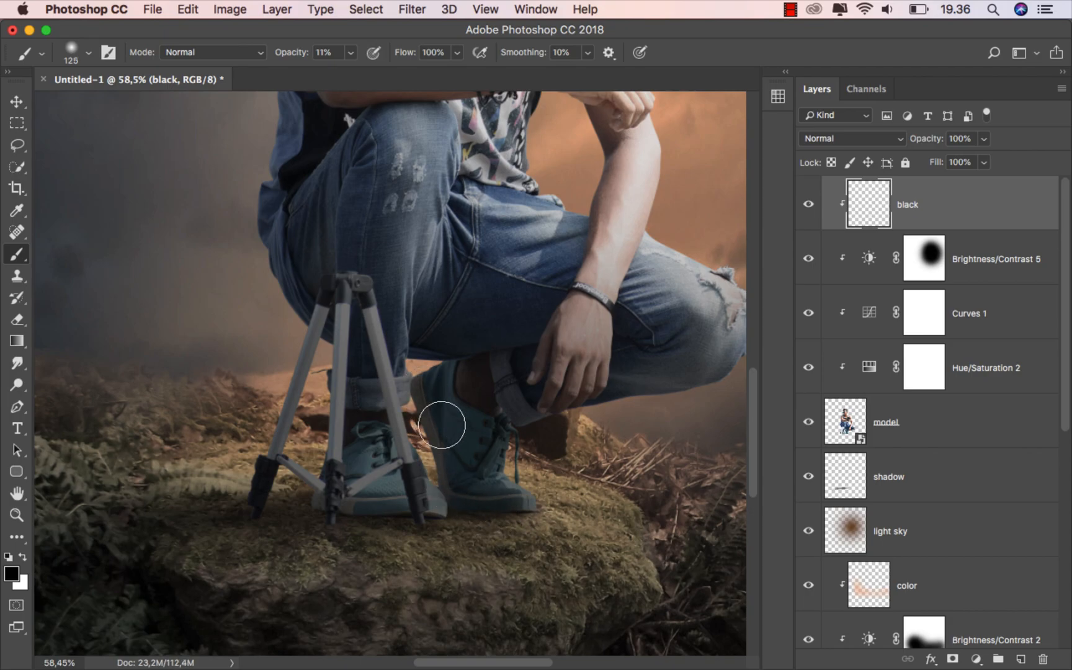
{"action": "left_click_drag", "start_coordinate": [447, 503], "coordinate": [408, 518]}
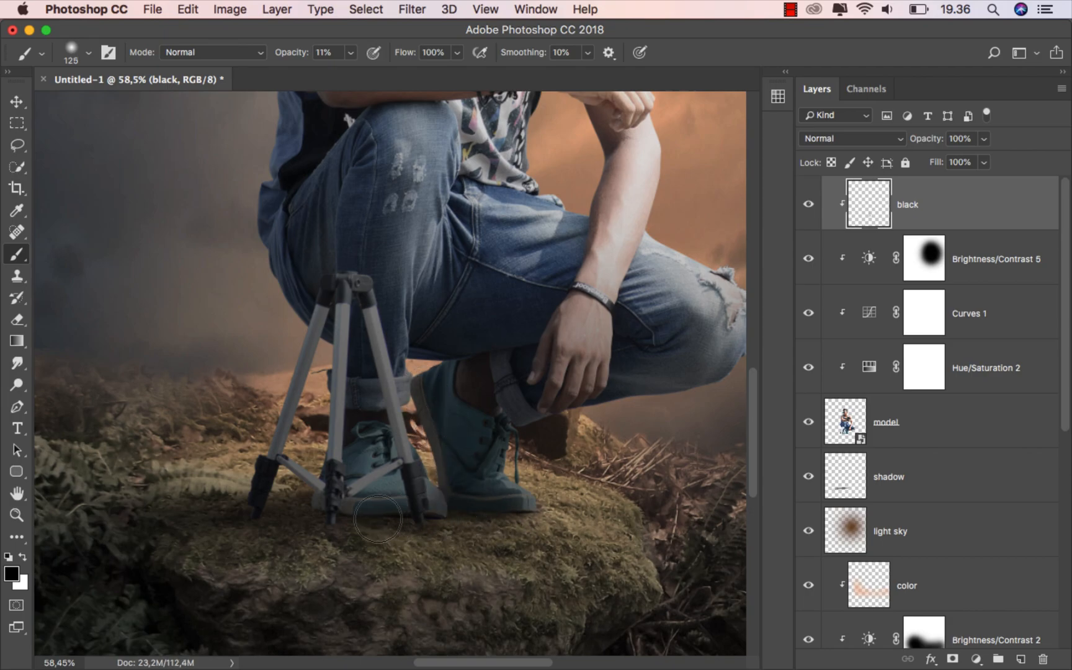
{"action": "key", "text": "bracketright"}
{"action": "mouse_move", "coordinate": [325, 497]}
{"action": "left_mouse_down"}
{"action": "mouse_move", "coordinate": [334, 477]}
{"action": "mouse_move", "coordinate": [359, 470]}
{"action": "mouse_move", "coordinate": [407, 509]}
{"action": "left_mouse_up"}
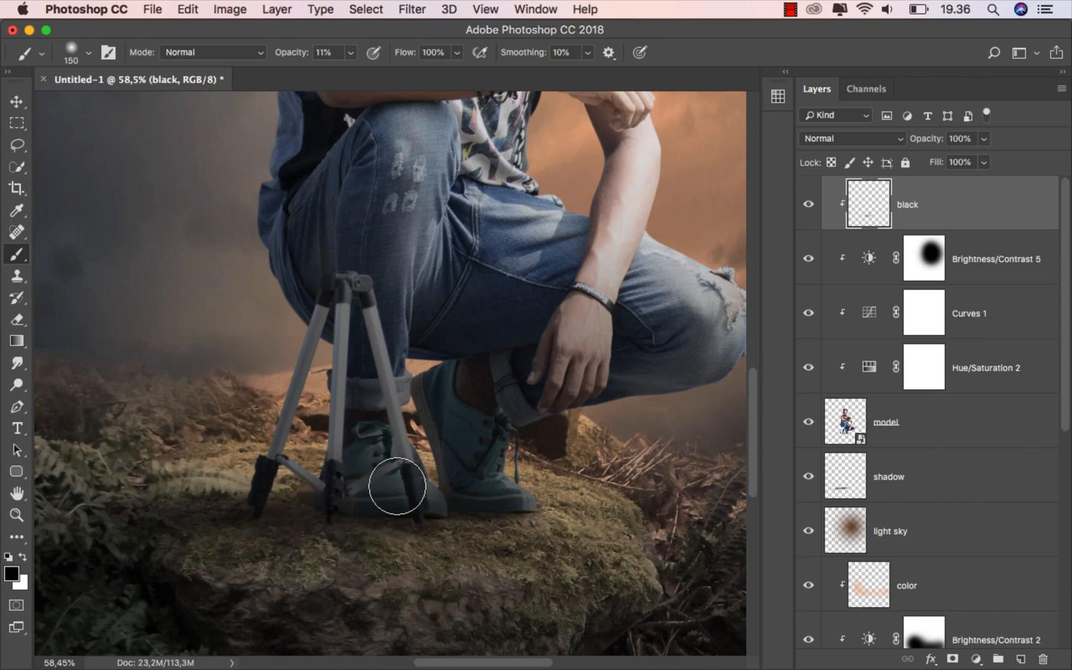
{"action": "key", "text": "super+0"}
{"action": "left_click", "coordinate": [814, 212]}
{"action": "left_click", "coordinate": [814, 211]}
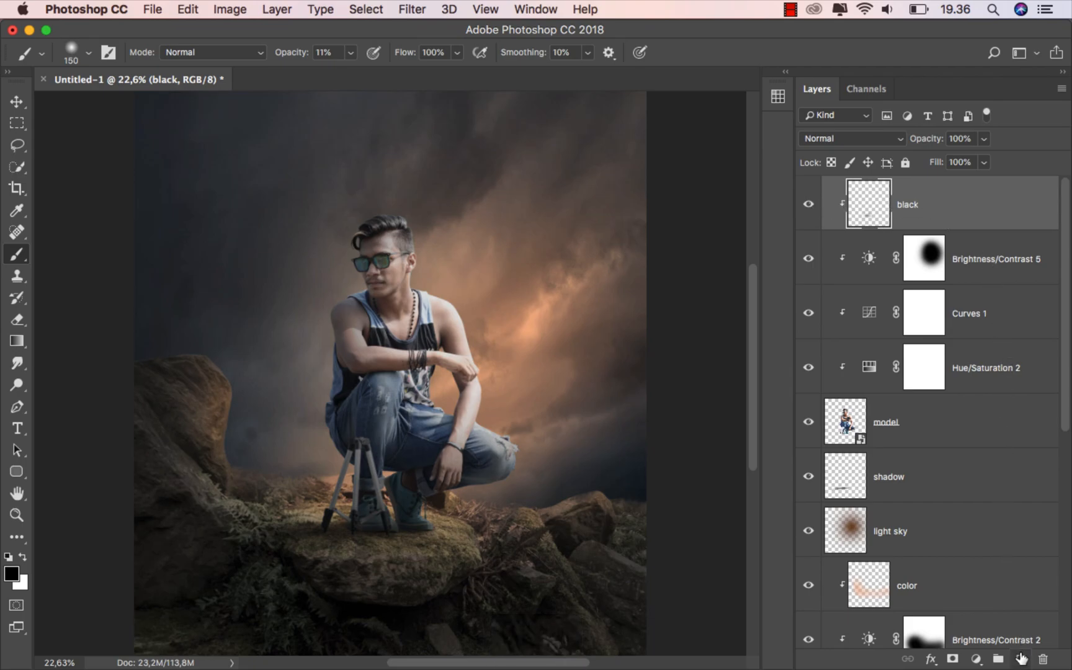
Add a clipped layer above black named 'dodge & burn', correcting the 'brun' typo
{"action": "left_click", "coordinate": [1020, 659]}
{"action": "right_click", "coordinate": [938, 204]}
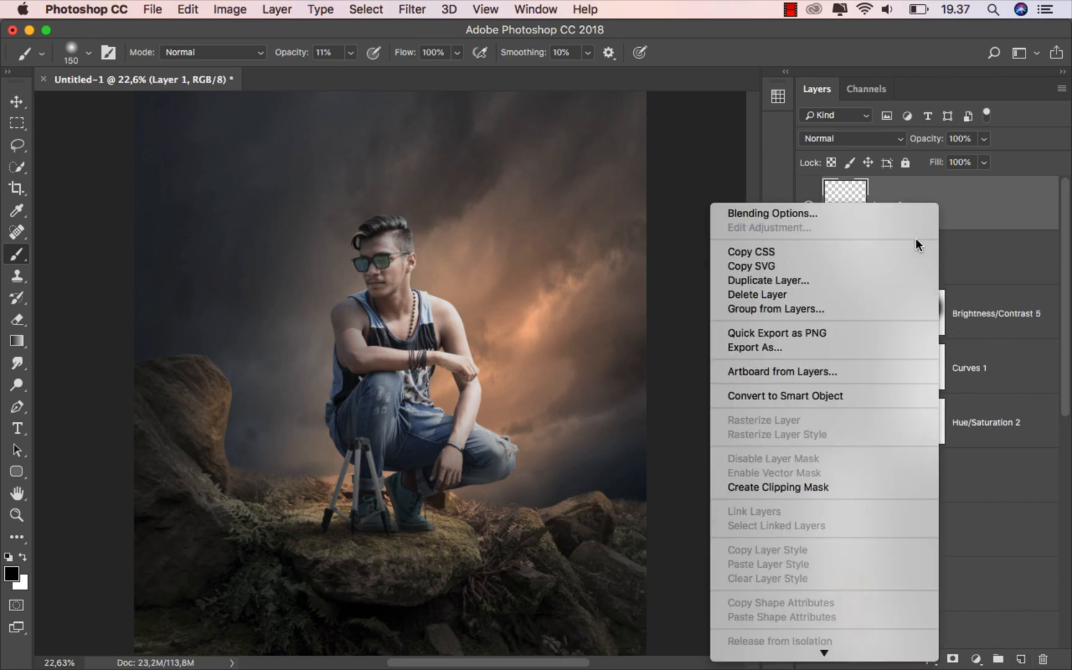
{"action": "left_click", "coordinate": [832, 486]}
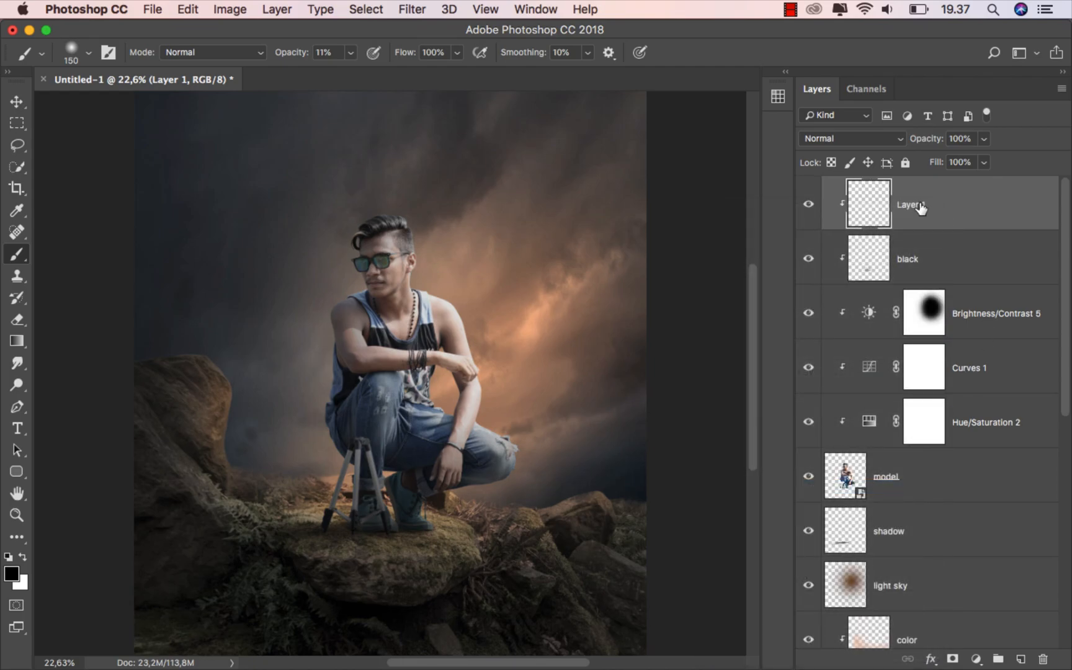
{"action": "type", "text": "dodge & brun"}
{"action": "key", "text": "Return"}
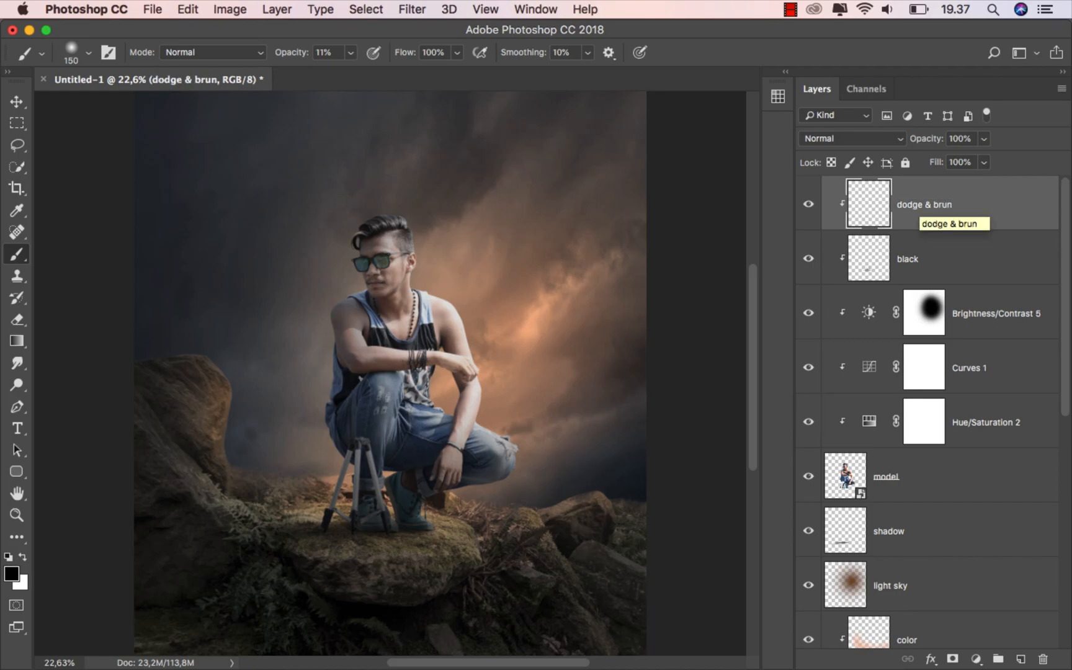
{"action": "double_click", "coordinate": [942, 205]}
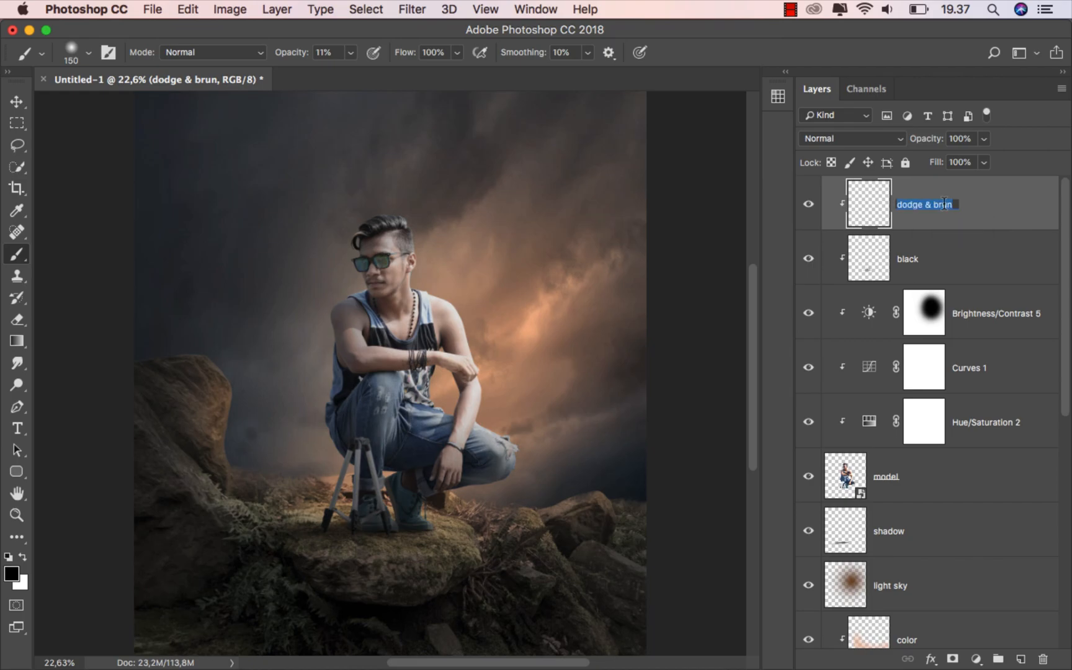
{"action": "left_click", "coordinate": [939, 205]}
{"action": "type", "text": "burn"}
{"action": "key", "text": "Return"}
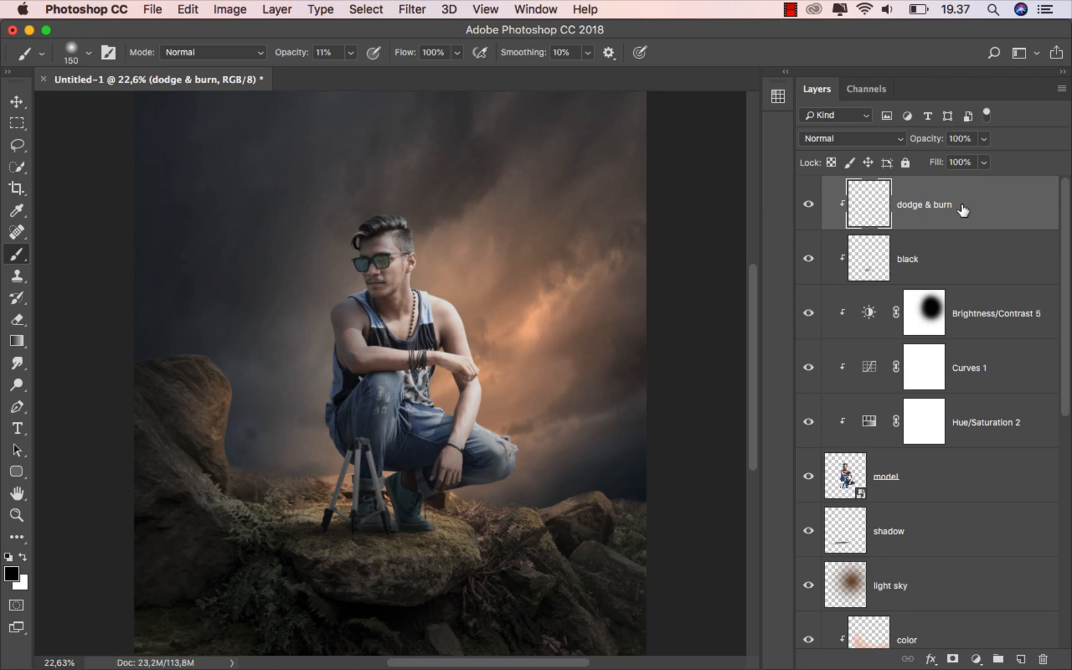
Fill the dodge & burn layer with 50% gray and set its blend mode to Overlay
{"action": "left_click", "coordinate": [188, 8]}
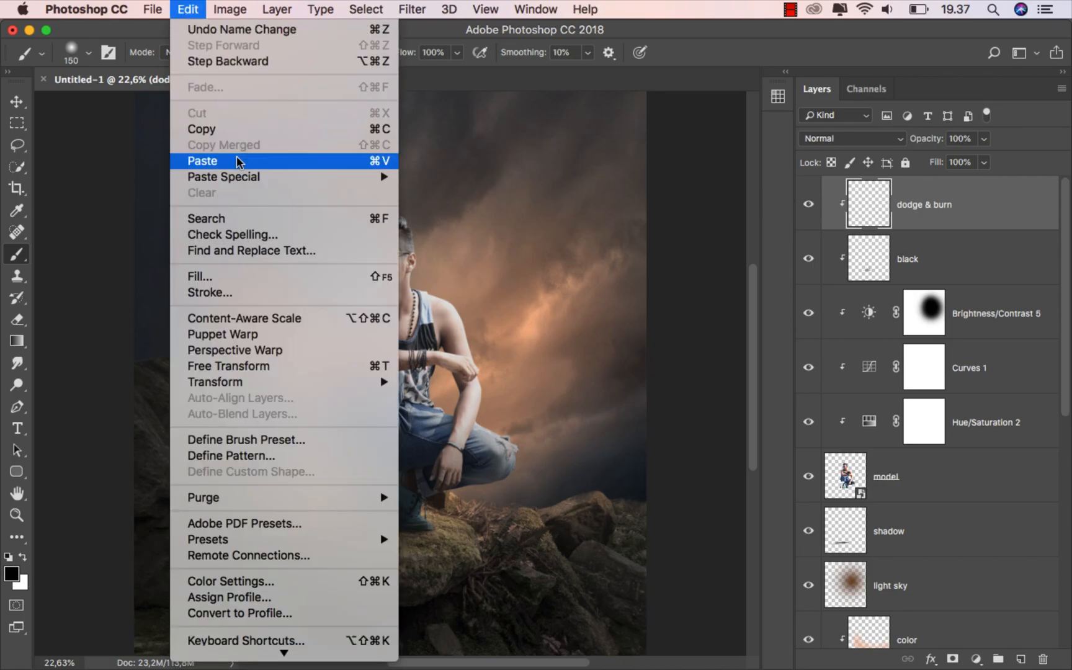
{"action": "left_click", "coordinate": [248, 277]}
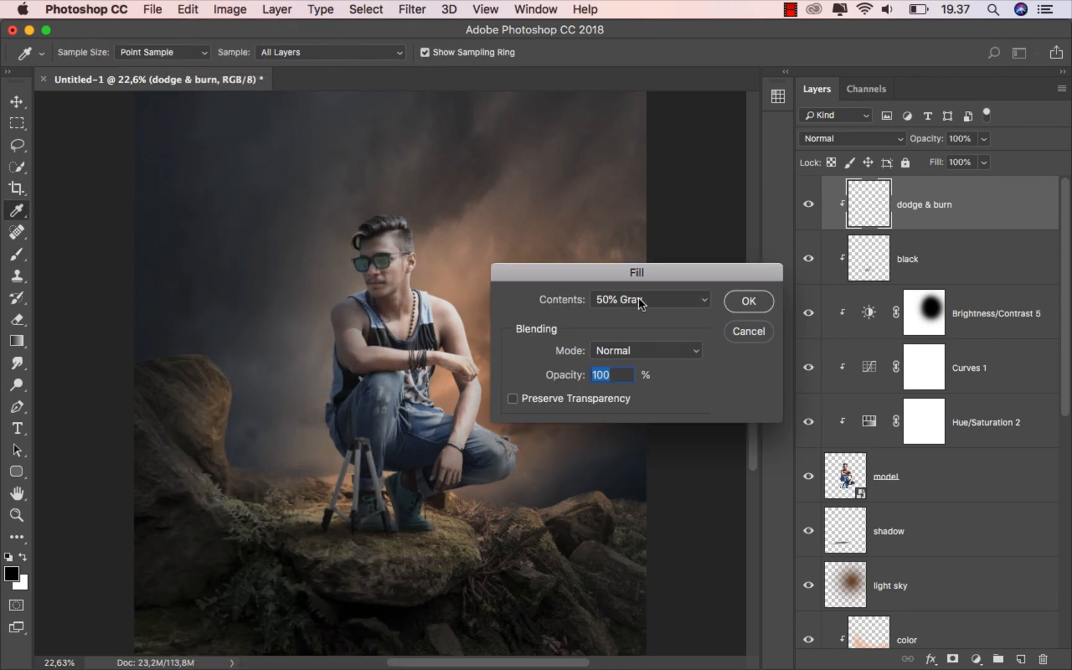
{"action": "left_click", "coordinate": [748, 301]}
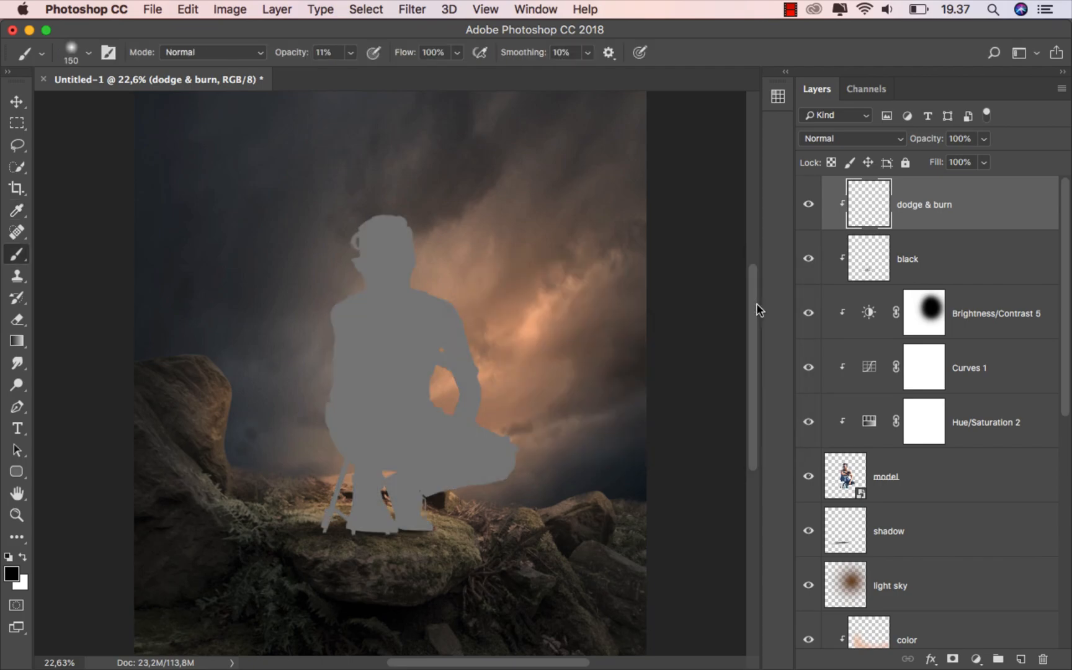
{"action": "left_click", "coordinate": [831, 139]}
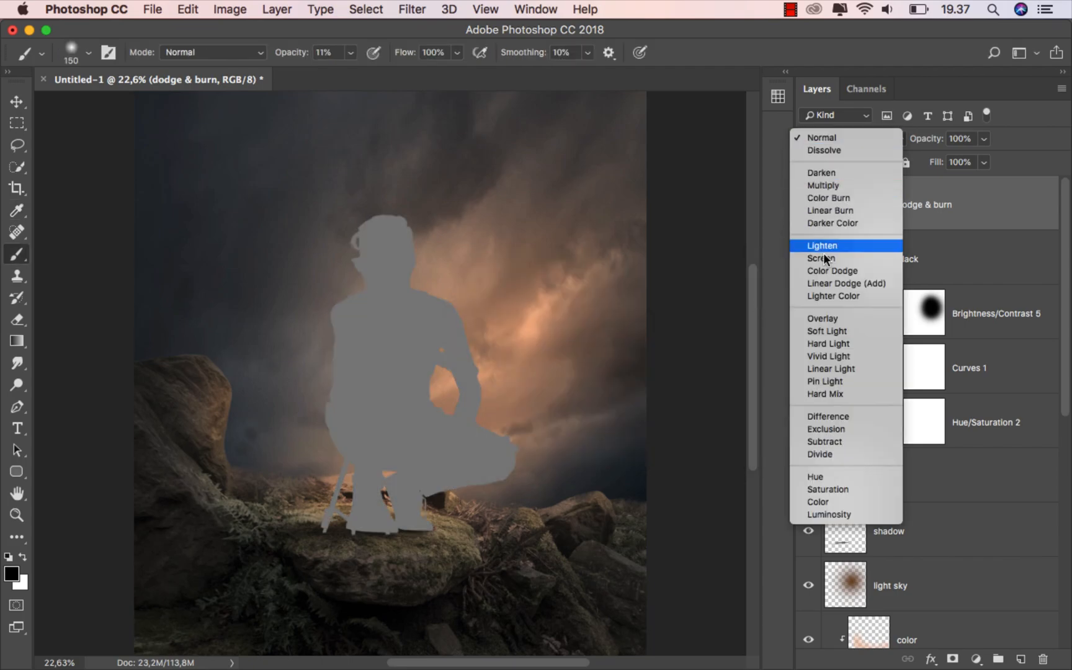
{"action": "left_click", "coordinate": [826, 316]}
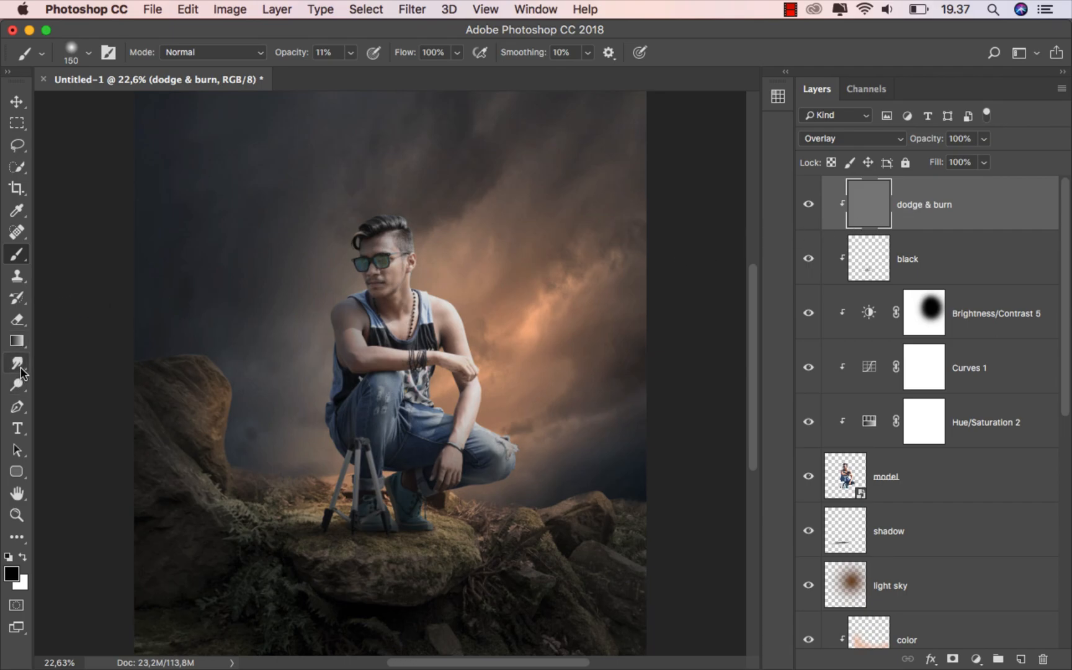
{"action": "left_click_drag", "start_coordinate": [17, 384], "coordinate": [80, 414]}
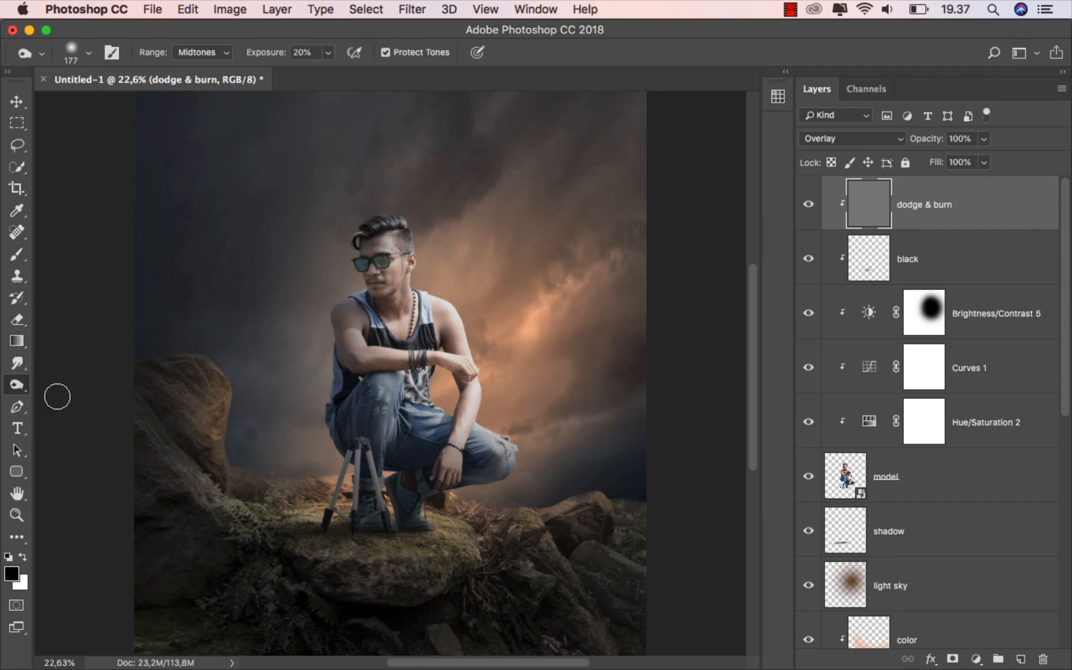
Burn the man's forearm, shoulder, thigh and knee of the jeans with a 200 px brush
{"action": "scroll", "coordinate": [338, 401], "scroll_direction": "up", "scroll_amount": 3}
{"action": "key", "text": "bracketright"}
{"action": "key", "text": "bracketright"}
{"action": "key", "text": "bracketright"}
{"action": "key", "text": "bracketright"}
{"action": "key", "text": "bracketright"}
{"action": "key", "text": "bracketright"}
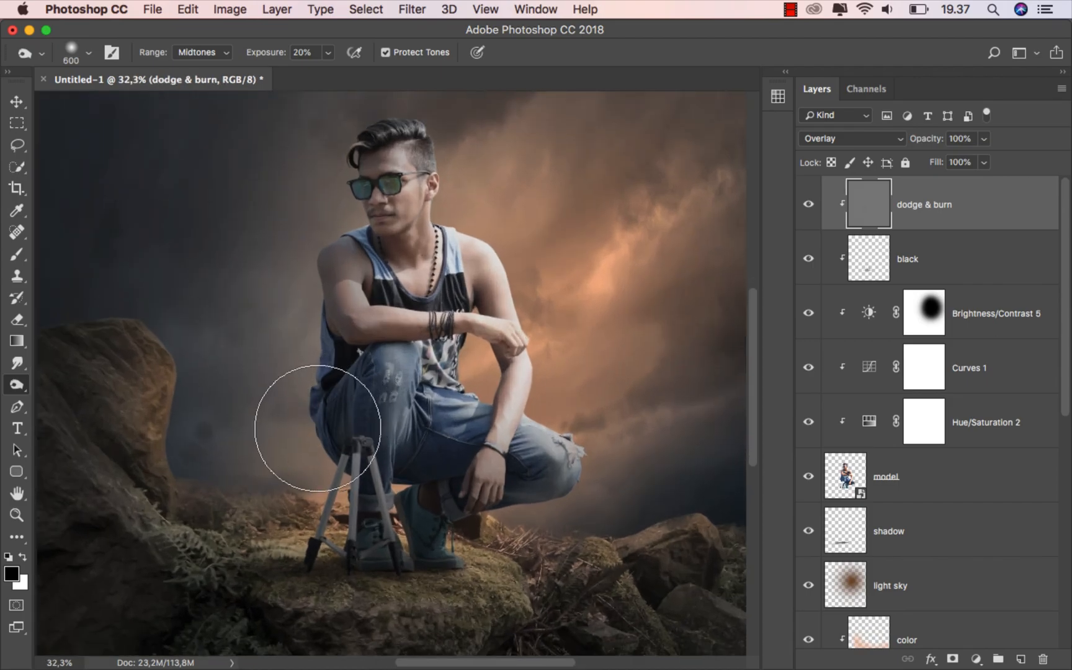
{"action": "key", "text": "bracketleft"}
{"action": "key", "text": "bracketleft"}
{"action": "key", "text": "bracketleft"}
{"action": "key", "text": "bracketleft"}
{"action": "key", "text": "bracketleft"}
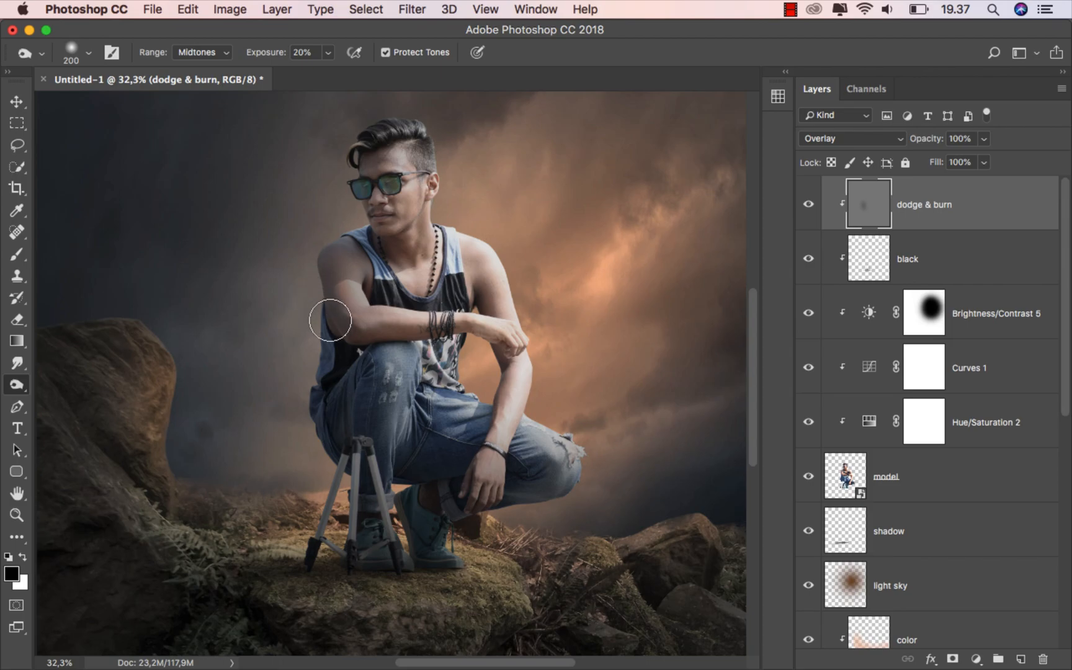
{"action": "left_click_drag", "start_coordinate": [356, 343], "coordinate": [493, 339]}
{"action": "mouse_move", "coordinate": [314, 276]}
{"action": "left_mouse_down"}
{"action": "mouse_move", "coordinate": [350, 231]}
{"action": "mouse_move", "coordinate": [304, 261]}
{"action": "mouse_move", "coordinate": [353, 355]}
{"action": "mouse_move", "coordinate": [324, 390]}
{"action": "mouse_move", "coordinate": [314, 457]}
{"action": "mouse_move", "coordinate": [326, 471]}
{"action": "mouse_move", "coordinate": [308, 534]}
{"action": "mouse_move", "coordinate": [325, 535]}
{"action": "mouse_move", "coordinate": [346, 489]}
{"action": "mouse_move", "coordinate": [374, 385]}
{"action": "mouse_move", "coordinate": [374, 545]}
{"action": "mouse_move", "coordinate": [412, 562]}
{"action": "mouse_move", "coordinate": [430, 545]}
{"action": "mouse_move", "coordinate": [446, 437]}
{"action": "mouse_move", "coordinate": [407, 417]}
{"action": "mouse_move", "coordinate": [378, 454]}
{"action": "mouse_move", "coordinate": [382, 373]}
{"action": "mouse_move", "coordinate": [361, 382]}
{"action": "mouse_move", "coordinate": [308, 264]}
{"action": "mouse_move", "coordinate": [352, 216]}
{"action": "mouse_move", "coordinate": [332, 150]}
{"action": "mouse_move", "coordinate": [344, 132]}
{"action": "mouse_move", "coordinate": [357, 247]}
{"action": "left_mouse_up"}
{"action": "key", "text": "bracketright"}
{"action": "key", "text": "bracketright"}
{"action": "key", "text": "bracketleft"}
{"action": "key", "text": "bracketleft"}
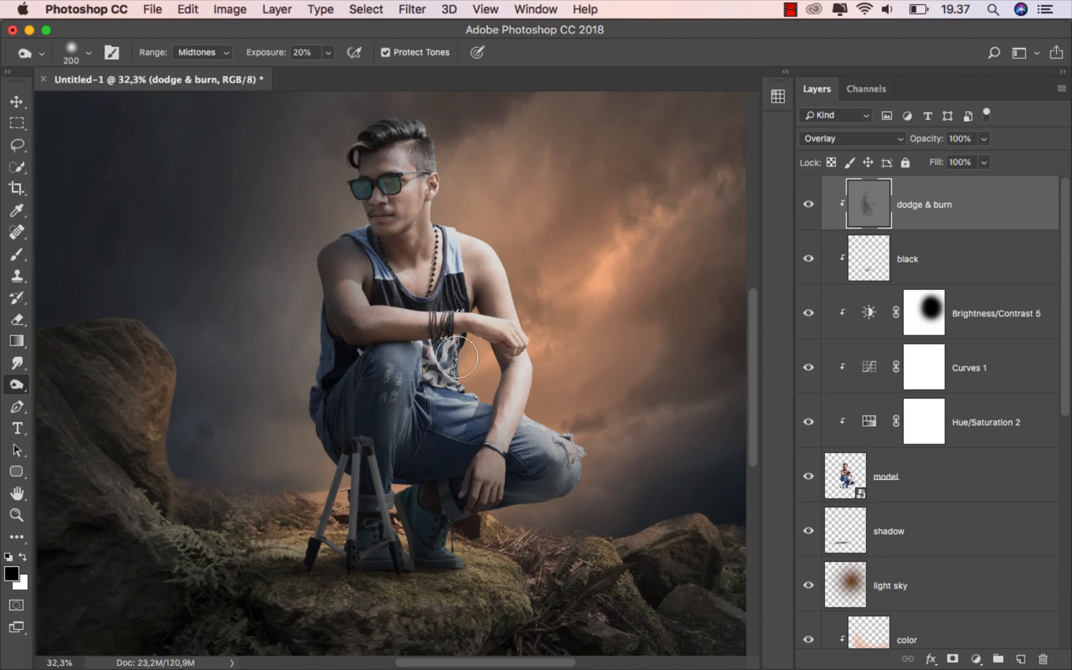
{"action": "mouse_move", "coordinate": [435, 381]}
{"action": "left_mouse_down"}
{"action": "mouse_move", "coordinate": [422, 418]}
{"action": "mouse_move", "coordinate": [412, 383]}
{"action": "mouse_move", "coordinate": [409, 408]}
{"action": "mouse_move", "coordinate": [386, 380]}
{"action": "mouse_move", "coordinate": [394, 437]}
{"action": "mouse_move", "coordinate": [382, 472]}
{"action": "left_mouse_up"}
{"action": "left_click", "coordinate": [804, 200]}
{"action": "mouse_move", "coordinate": [536, 474]}
{"action": "left_mouse_down"}
{"action": "mouse_move", "coordinate": [521, 464]}
{"action": "mouse_move", "coordinate": [531, 478]}
{"action": "mouse_move", "coordinate": [478, 511]}
{"action": "left_mouse_up"}
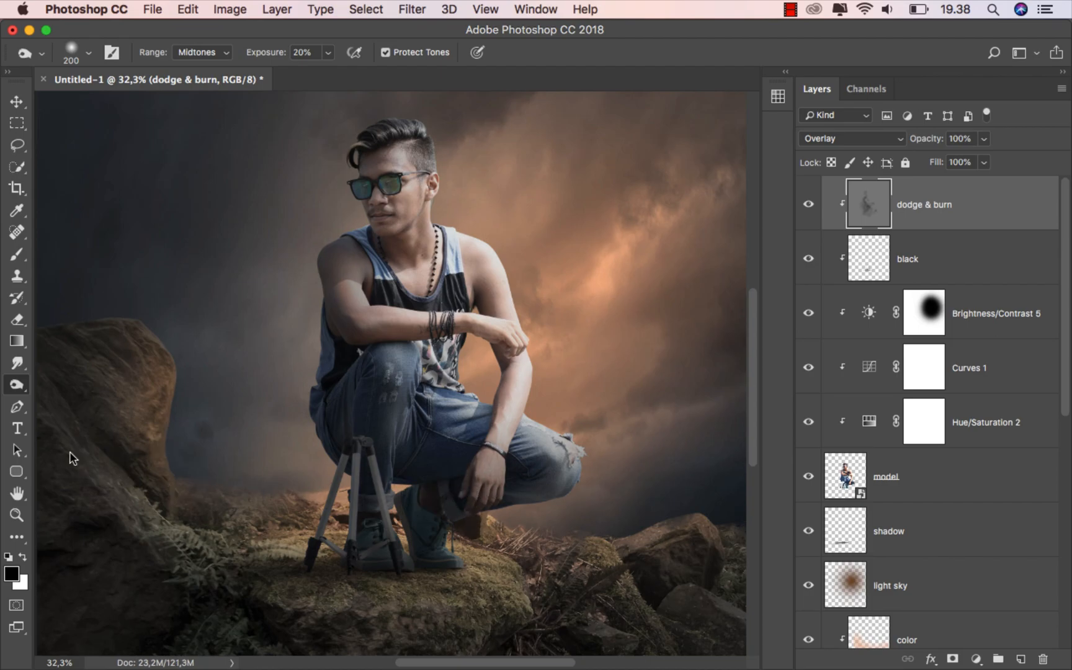
Dodge the right edge of the head from hair to neck, then compare with the layer hidden
{"action": "right_click", "coordinate": [17, 386]}
{"action": "left_click", "coordinate": [82, 384]}
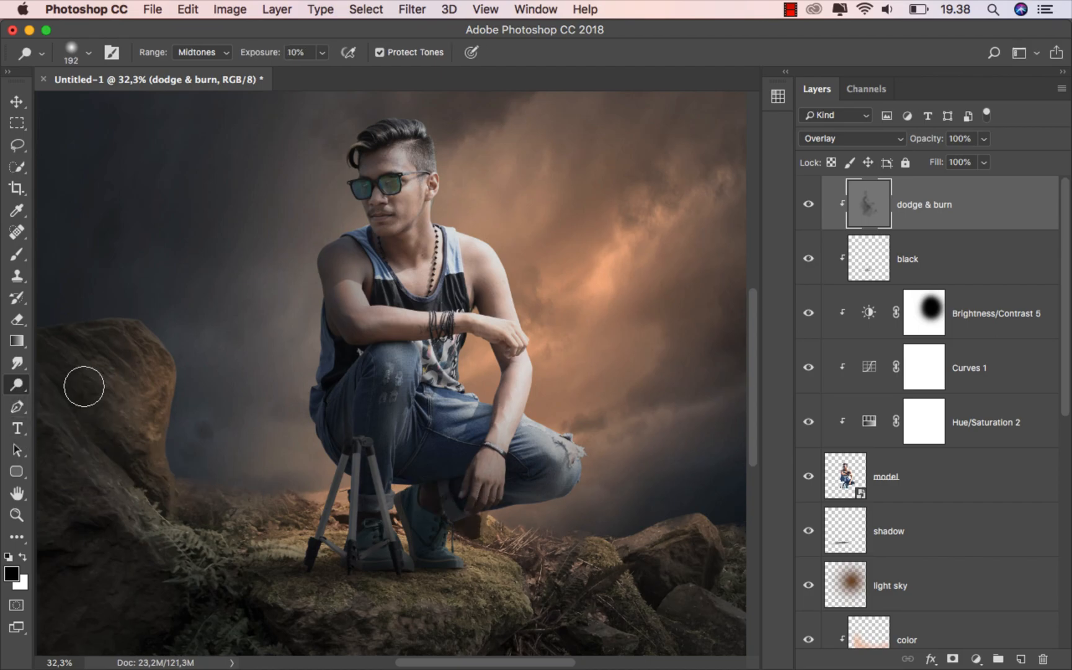
{"action": "mouse_move", "coordinate": [440, 131]}
{"action": "left_mouse_down"}
{"action": "mouse_move", "coordinate": [428, 228]}
{"action": "mouse_move", "coordinate": [493, 252]}
{"action": "mouse_move", "coordinate": [532, 337]}
{"action": "mouse_move", "coordinate": [535, 385]}
{"action": "mouse_move", "coordinate": [515, 440]}
{"action": "mouse_move", "coordinate": [534, 422]}
{"action": "mouse_move", "coordinate": [569, 435]}
{"action": "mouse_move", "coordinate": [590, 461]}
{"action": "left_mouse_up"}
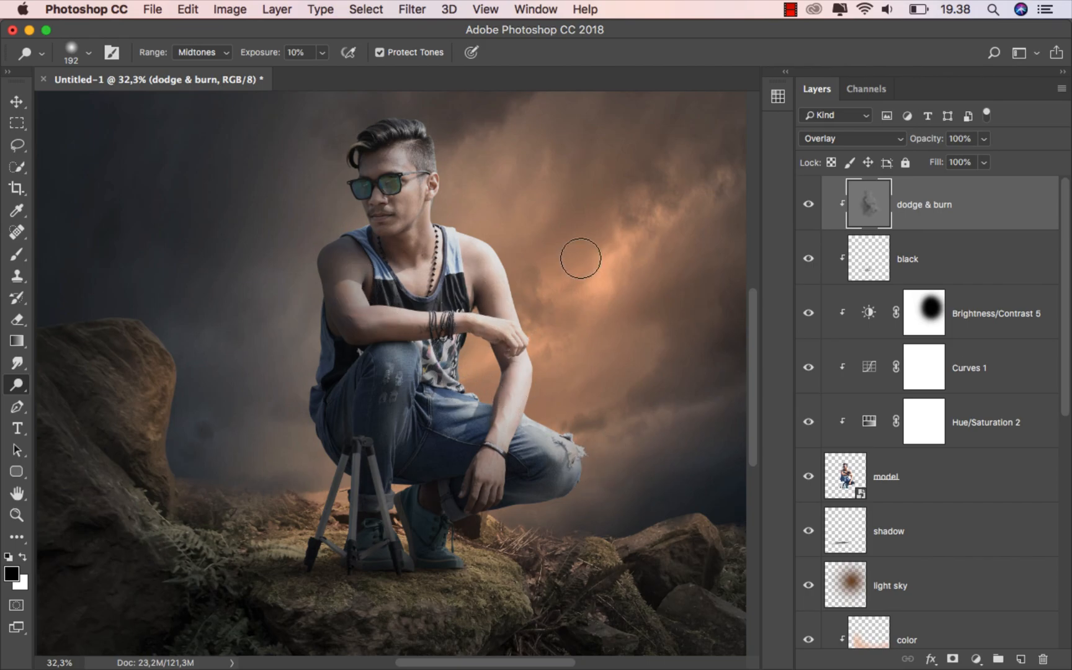
{"action": "left_click", "coordinate": [808, 204]}
{"action": "left_click", "coordinate": [808, 204]}
{"action": "left_click", "coordinate": [23, 105]}
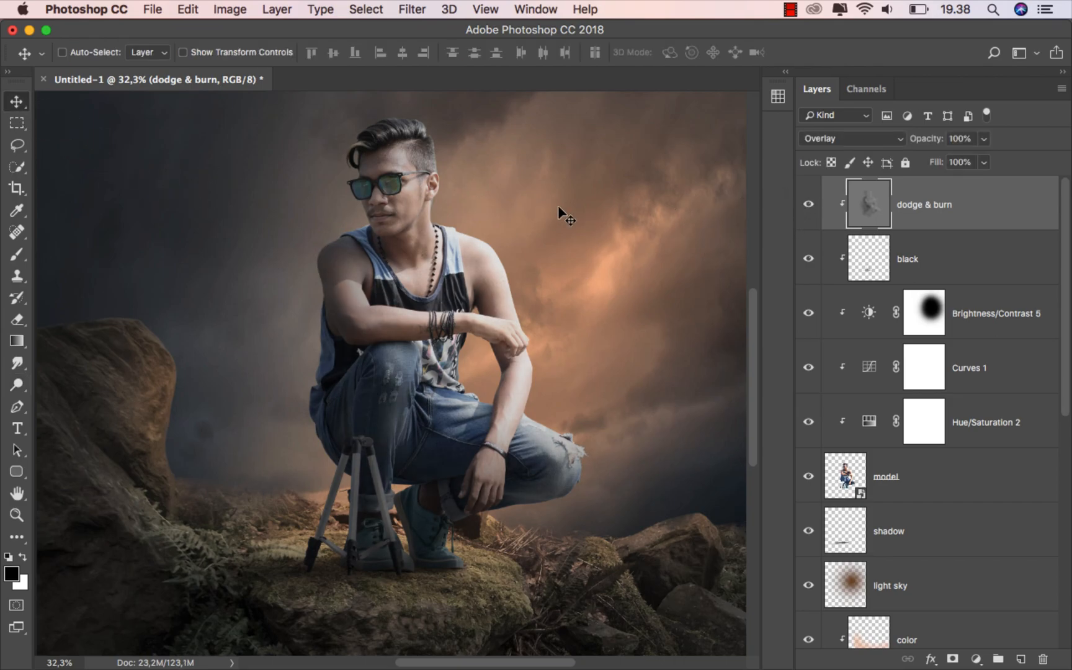
{"action": "key", "text": "super+0"}
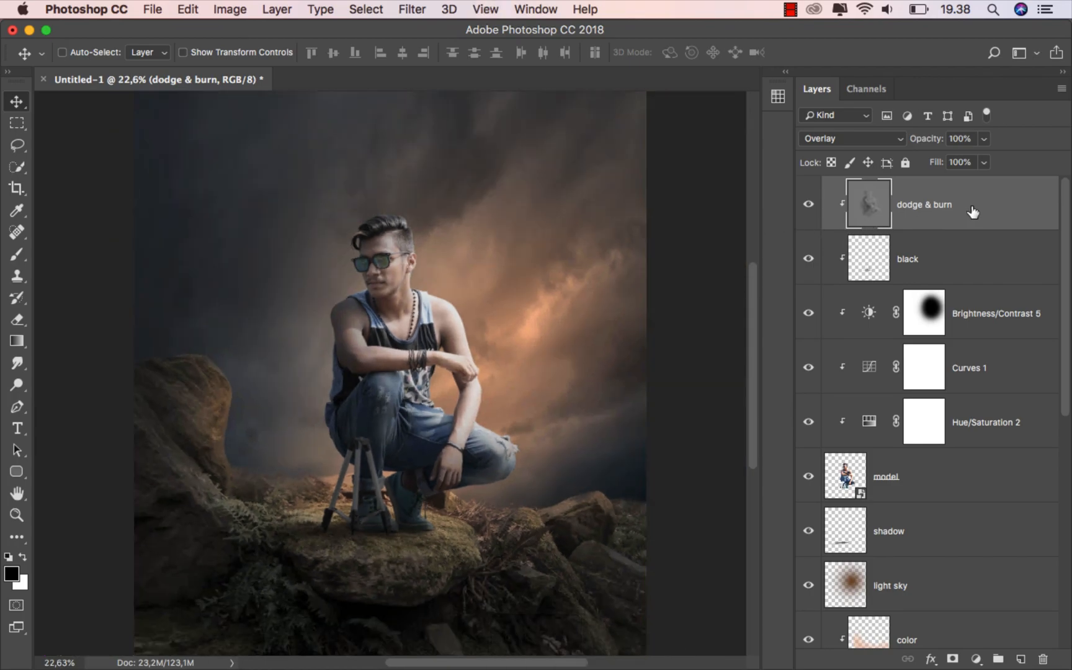
Add a Selective Color adjustment with Blacks yellow set to -5
{"action": "left_click", "coordinate": [975, 658]}
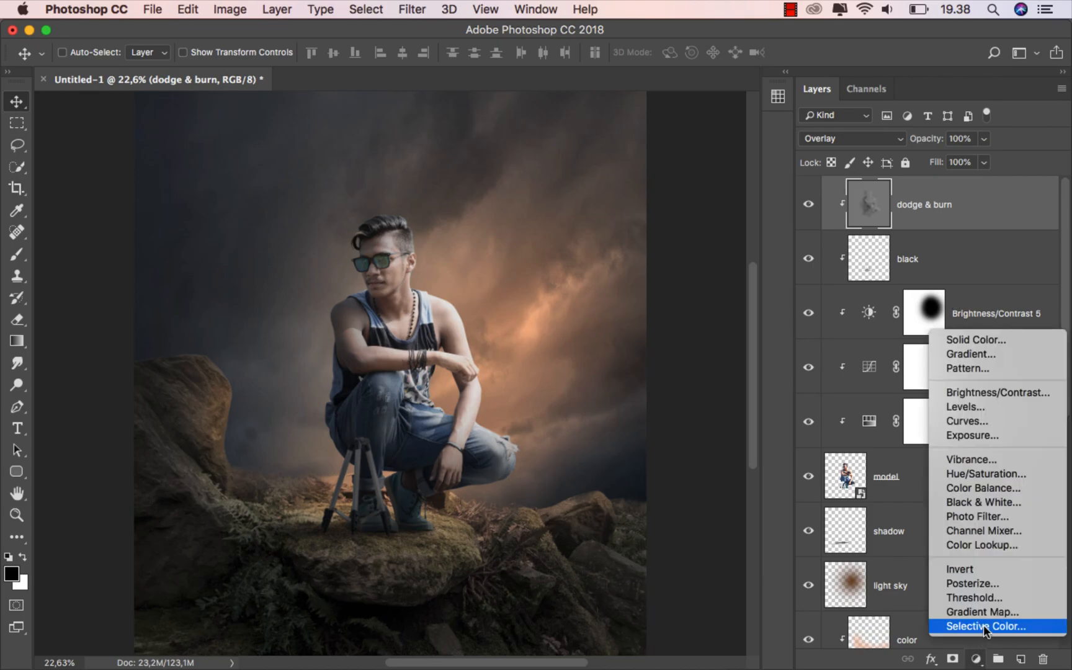
{"action": "left_click", "coordinate": [985, 626]}
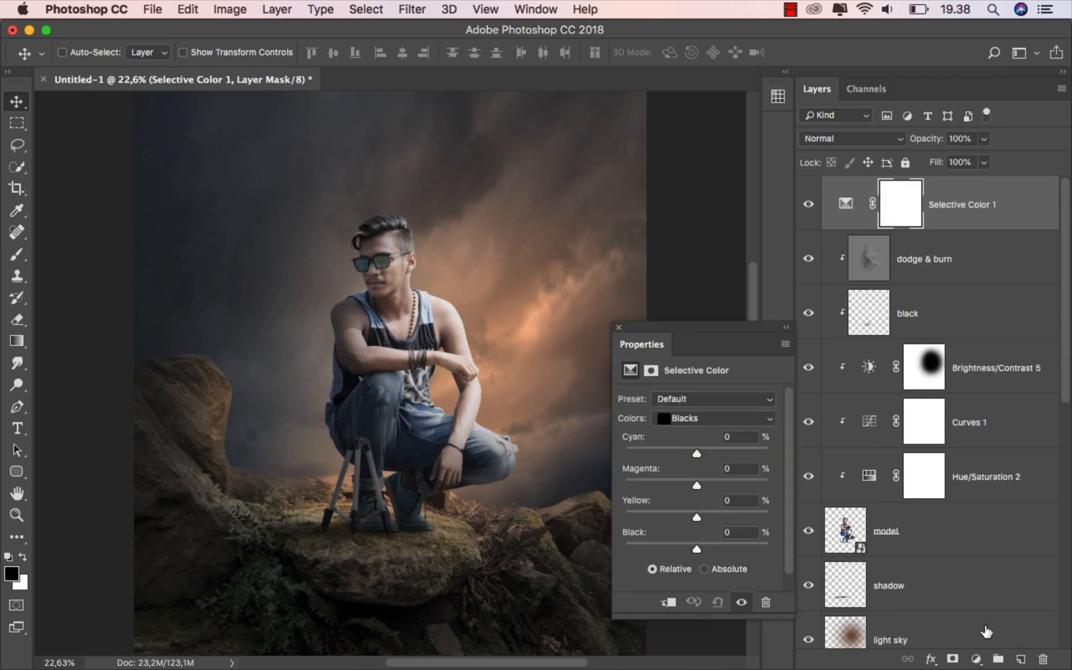
{"action": "left_click", "coordinate": [694, 420]}
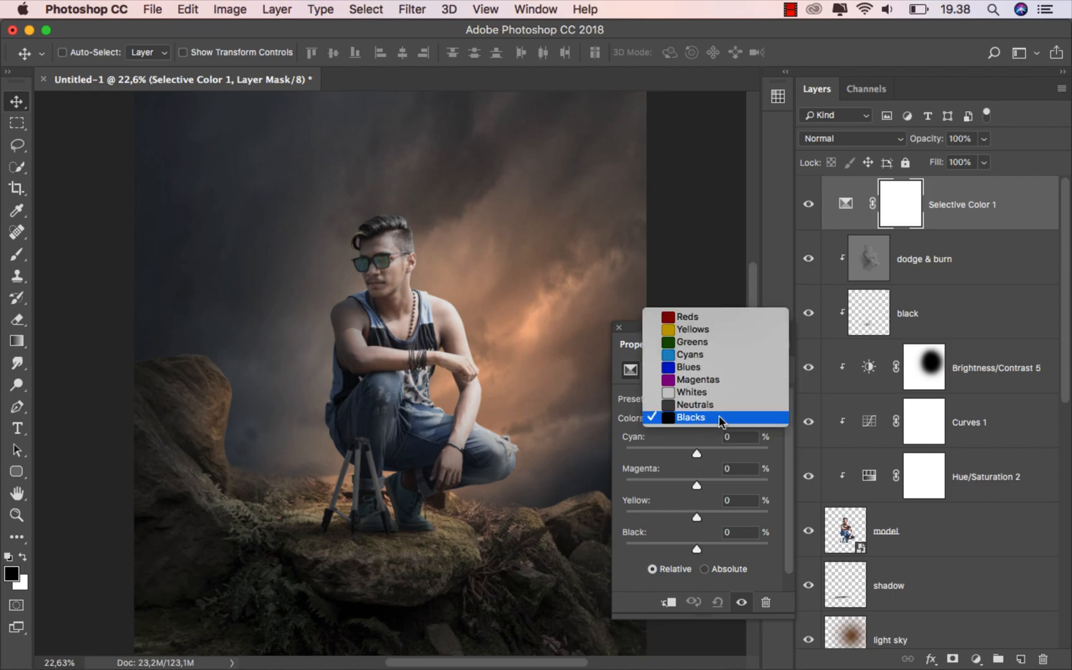
{"action": "left_click", "coordinate": [718, 416]}
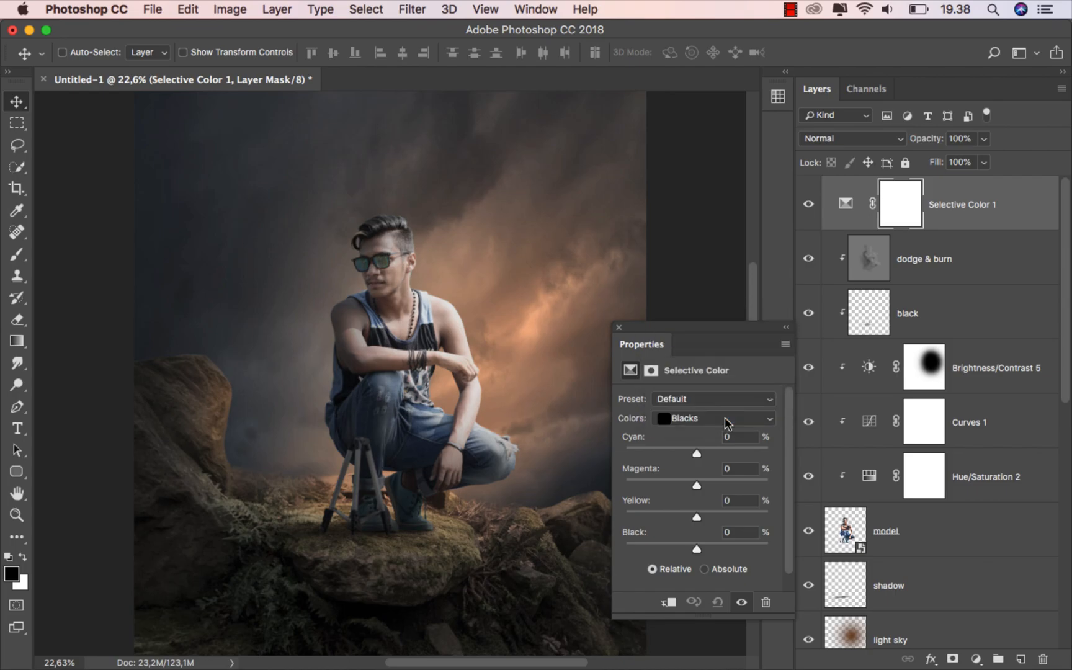
{"action": "left_click_drag", "start_coordinate": [695, 517], "coordinate": [694, 516]}
{"action": "left_click", "coordinate": [618, 326]}
{"action": "left_click", "coordinate": [813, 206]}
{"action": "left_click", "coordinate": [968, 216]}
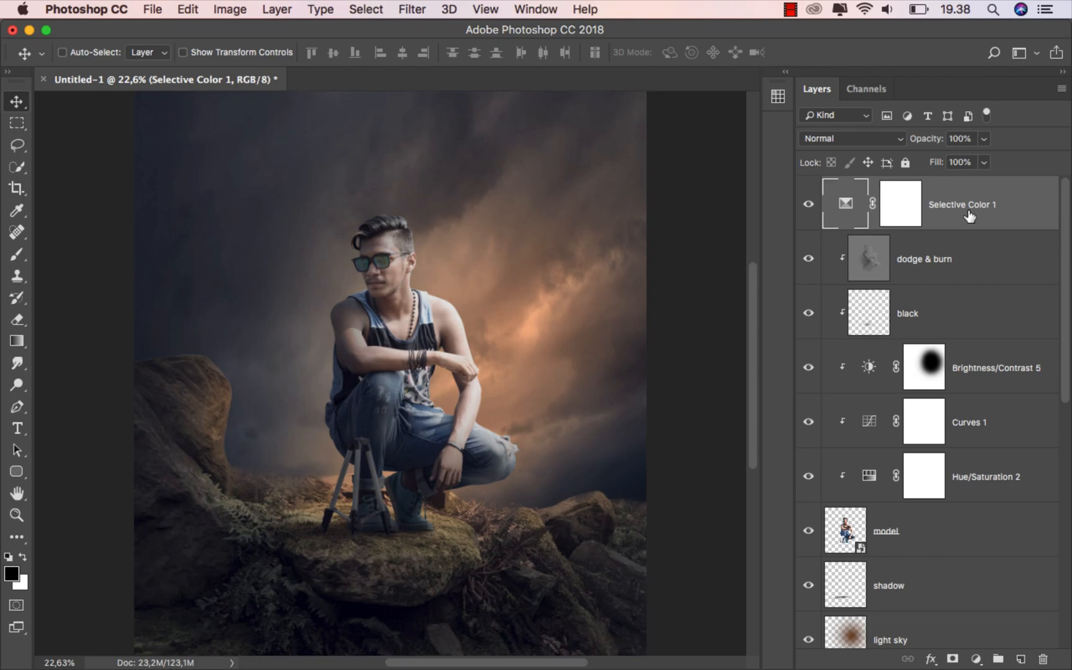
Add a Channel Mixer adjustment with Blue output blue at +95, and compare it on and off
{"action": "left_click", "coordinate": [975, 657]}
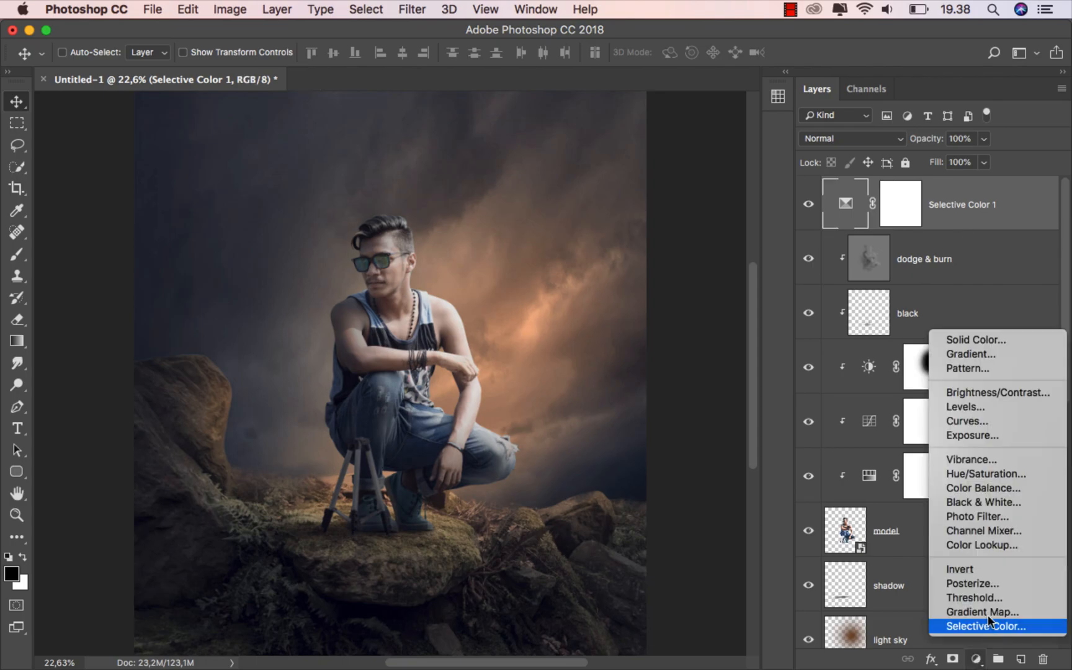
{"action": "left_click", "coordinate": [1010, 530]}
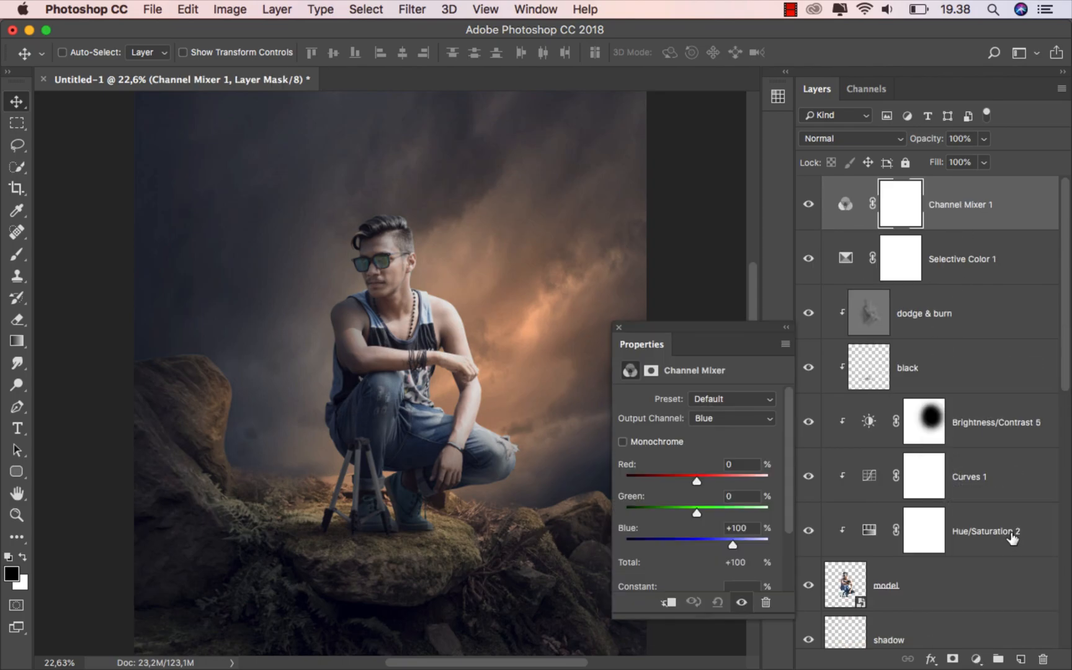
{"action": "left_click", "coordinate": [730, 414]}
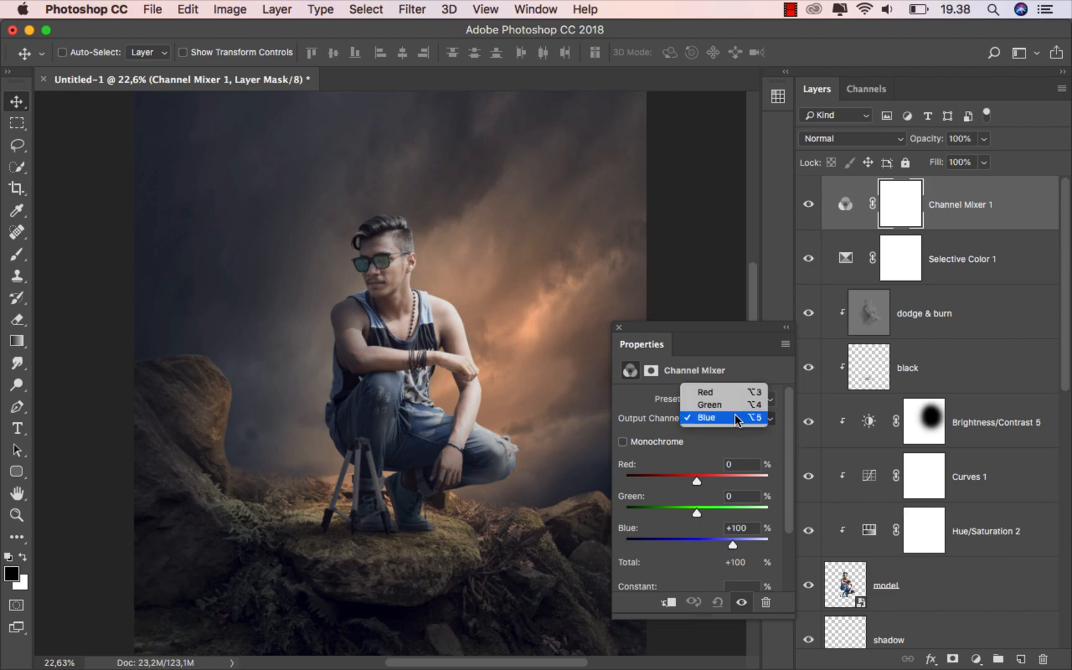
{"action": "left_click", "coordinate": [734, 414]}
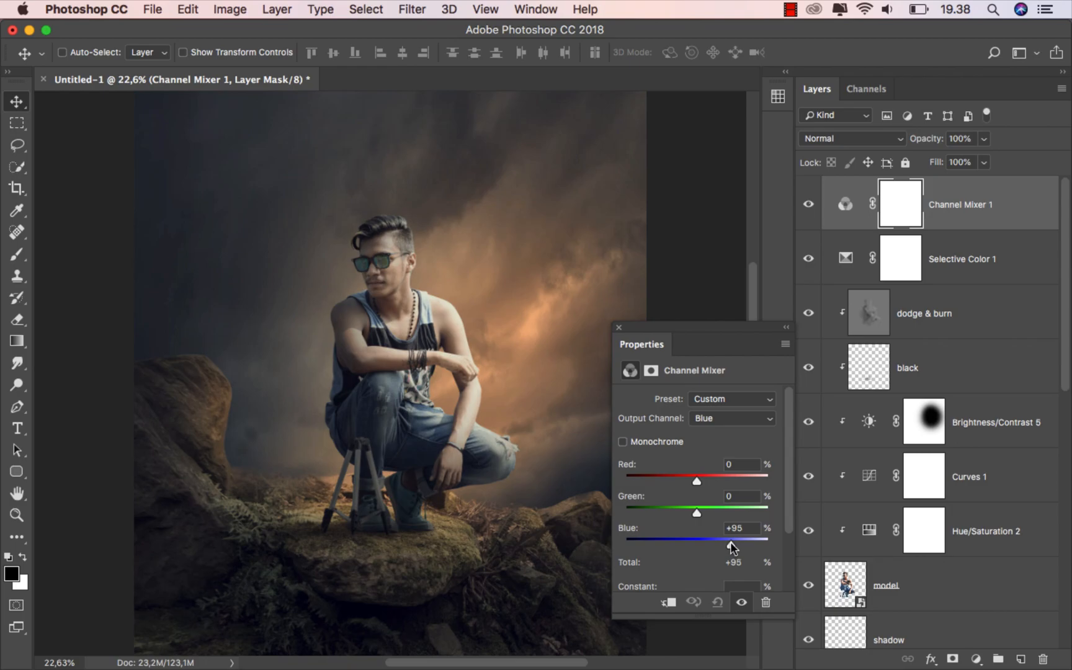
{"action": "left_click", "coordinate": [618, 330]}
{"action": "left_click", "coordinate": [804, 205]}
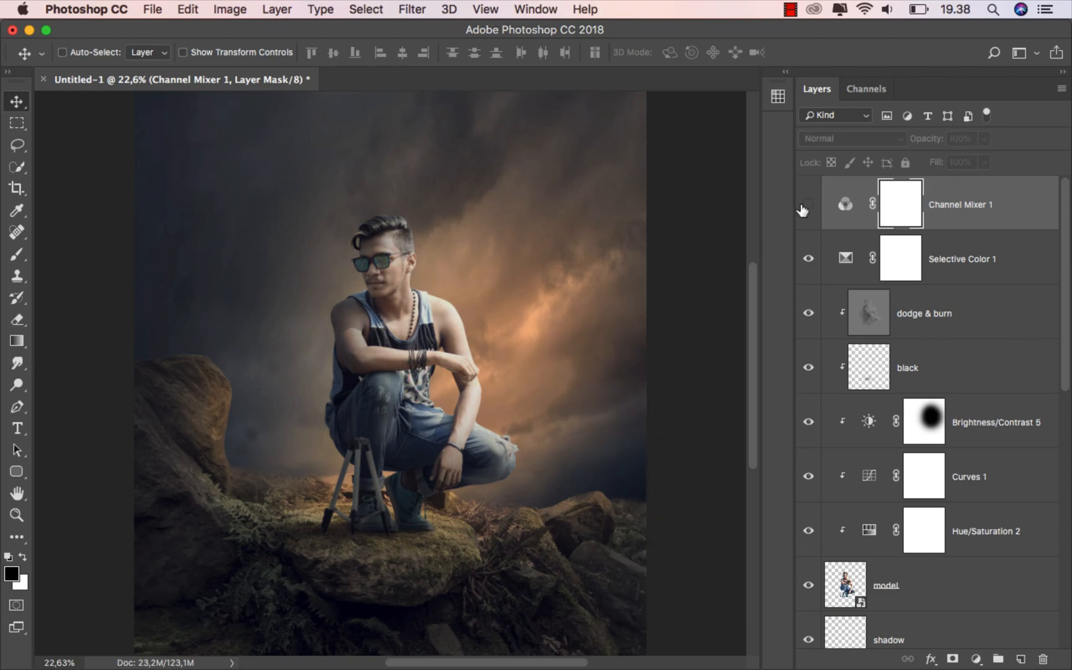
{"action": "left_click", "coordinate": [804, 206]}
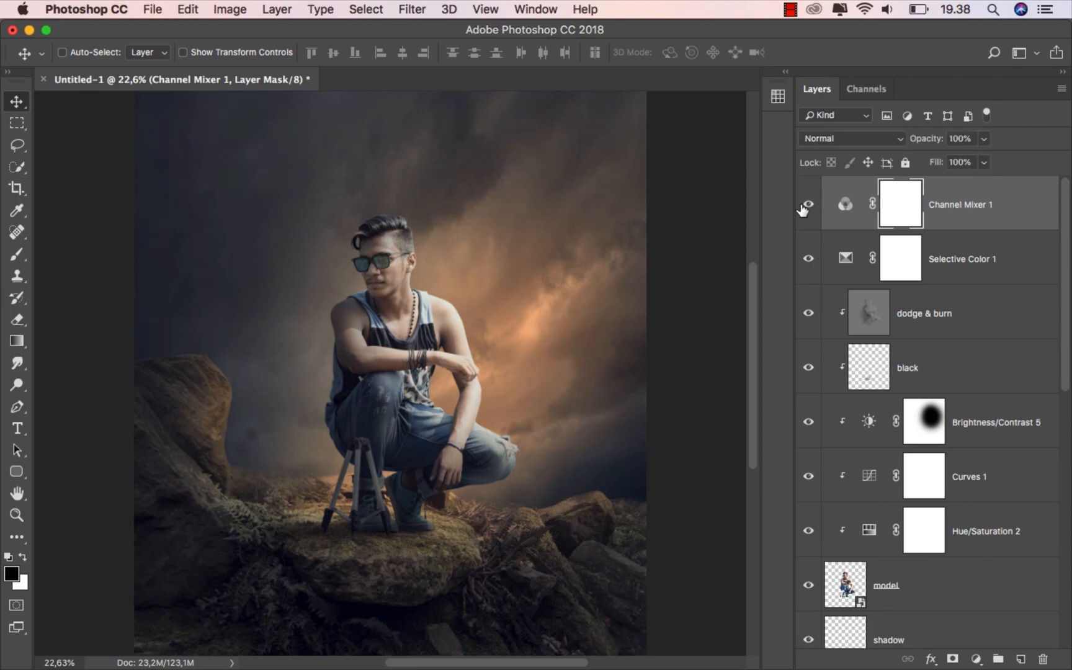
{"action": "left_click", "coordinate": [993, 207]}
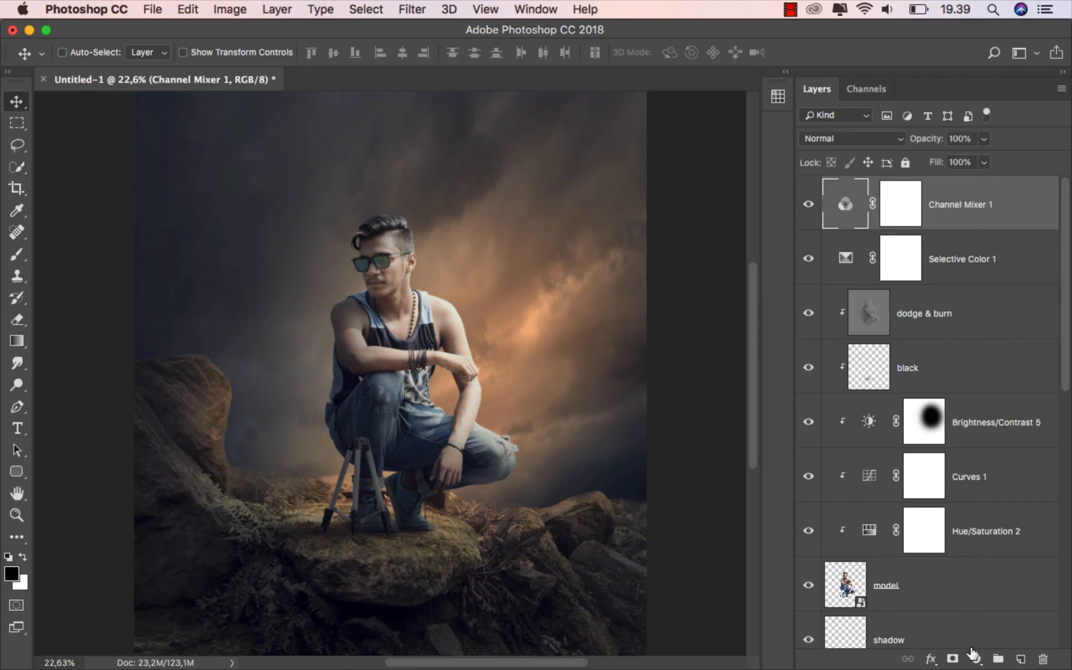
Add a Curves layer, pull the shadows down and raise the black point to output 27
{"action": "left_click", "coordinate": [973, 657]}
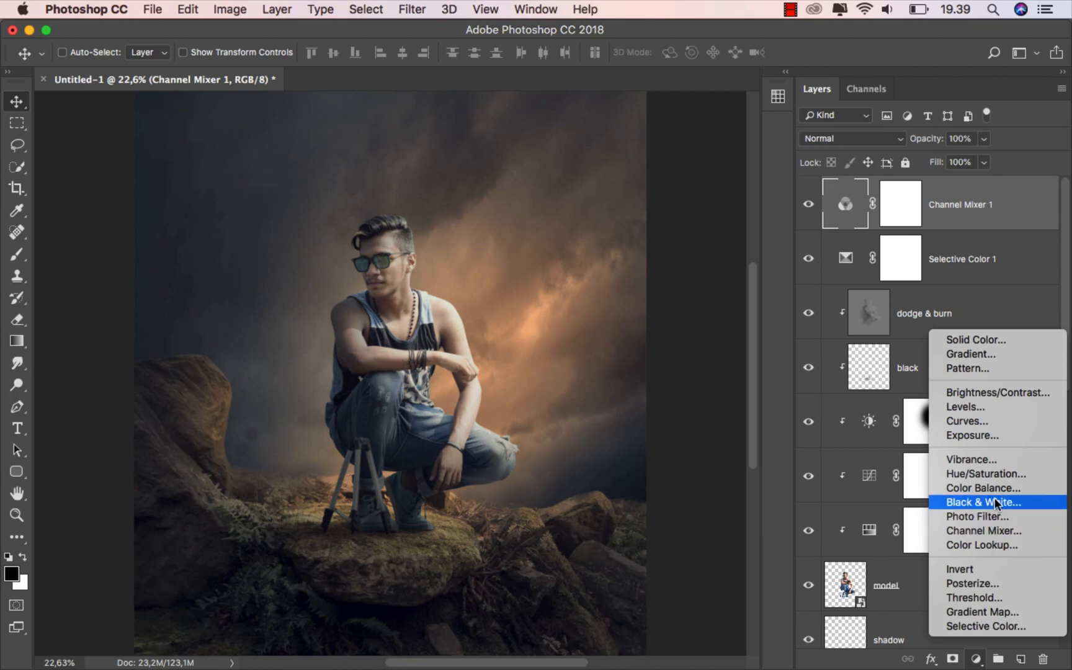
{"action": "left_click", "coordinate": [993, 420]}
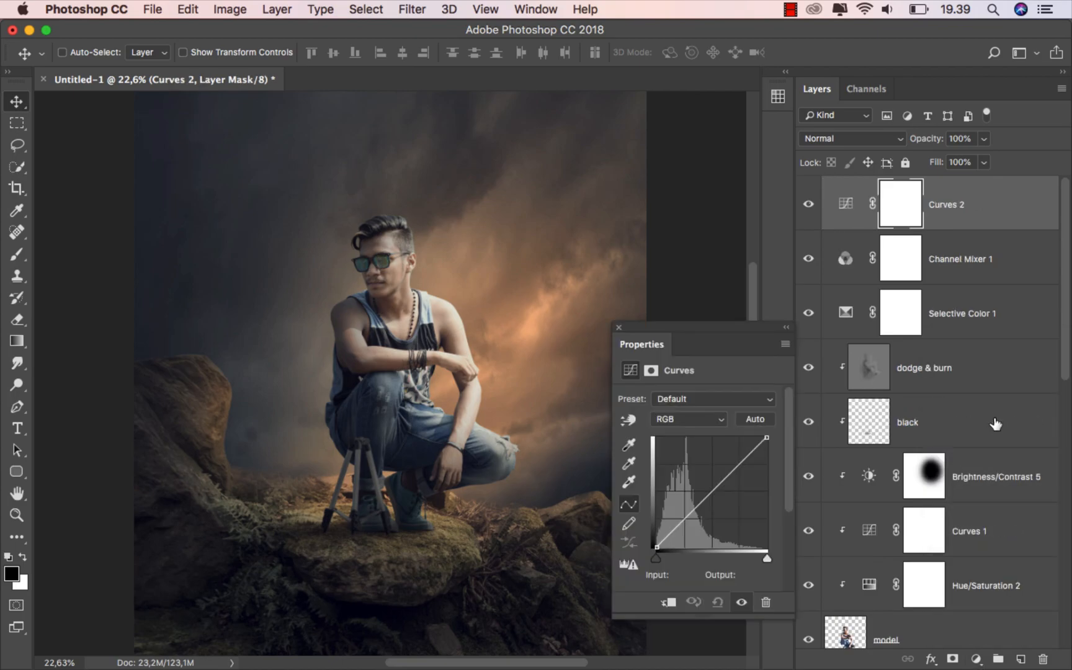
{"action": "left_click", "coordinate": [712, 490]}
{"action": "left_click_drag", "start_coordinate": [711, 490], "coordinate": [712, 492]}
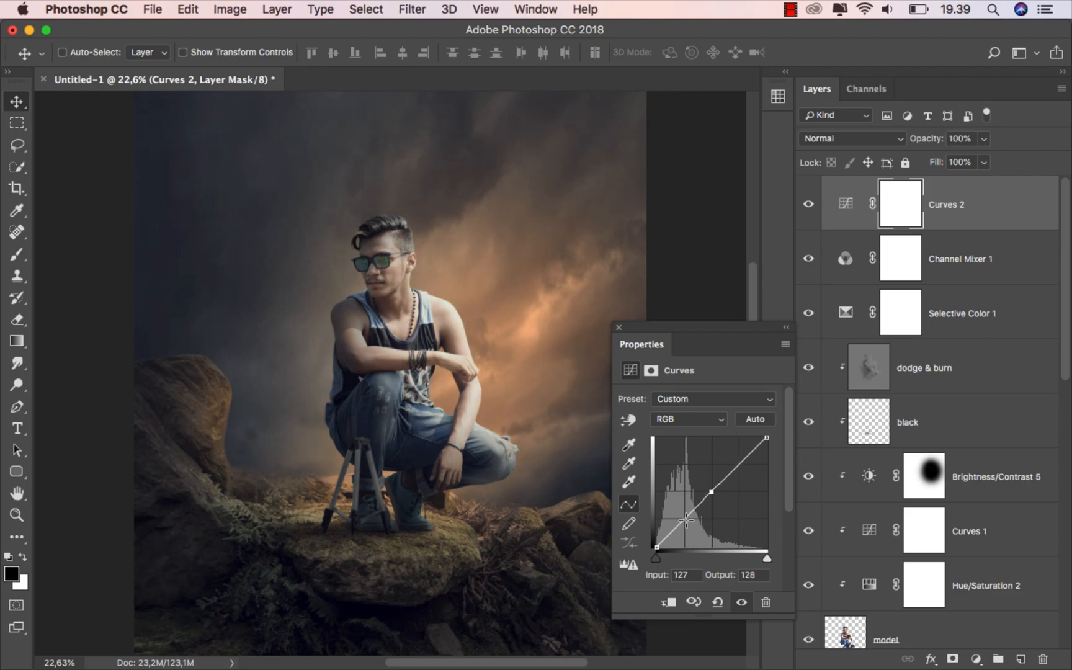
{"action": "left_click_drag", "start_coordinate": [685, 519], "coordinate": [651, 534]}
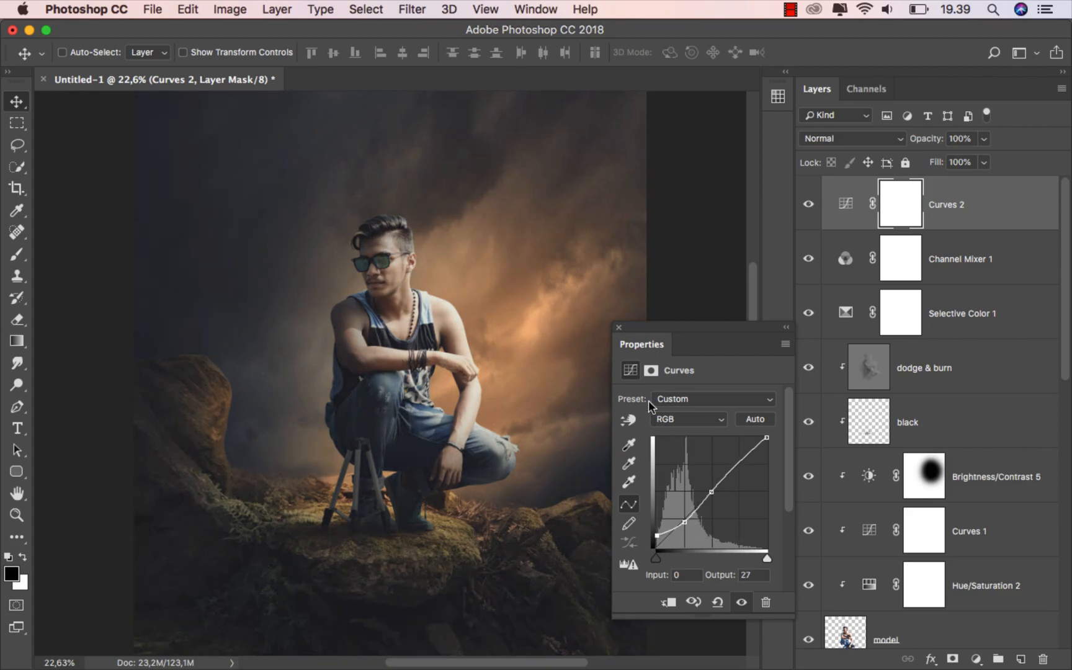
{"action": "left_click", "coordinate": [618, 328]}
{"action": "left_click", "coordinate": [809, 205]}
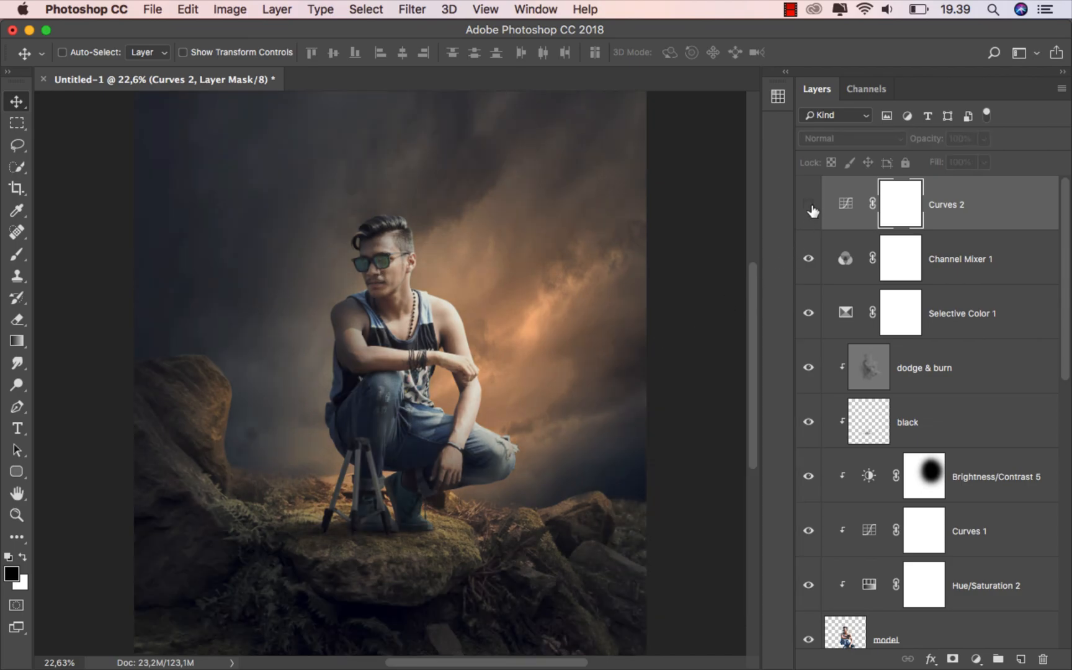
{"action": "left_click", "coordinate": [809, 205]}
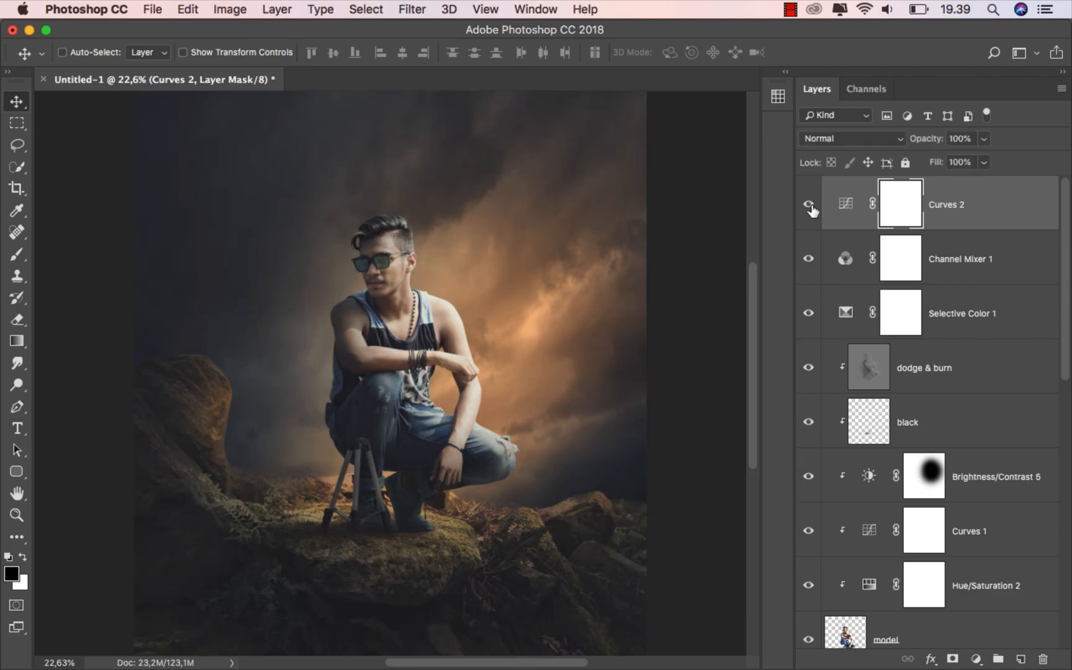
{"action": "left_click", "coordinate": [808, 204]}
{"action": "left_click", "coordinate": [808, 204]}
{"action": "left_click", "coordinate": [992, 215]}
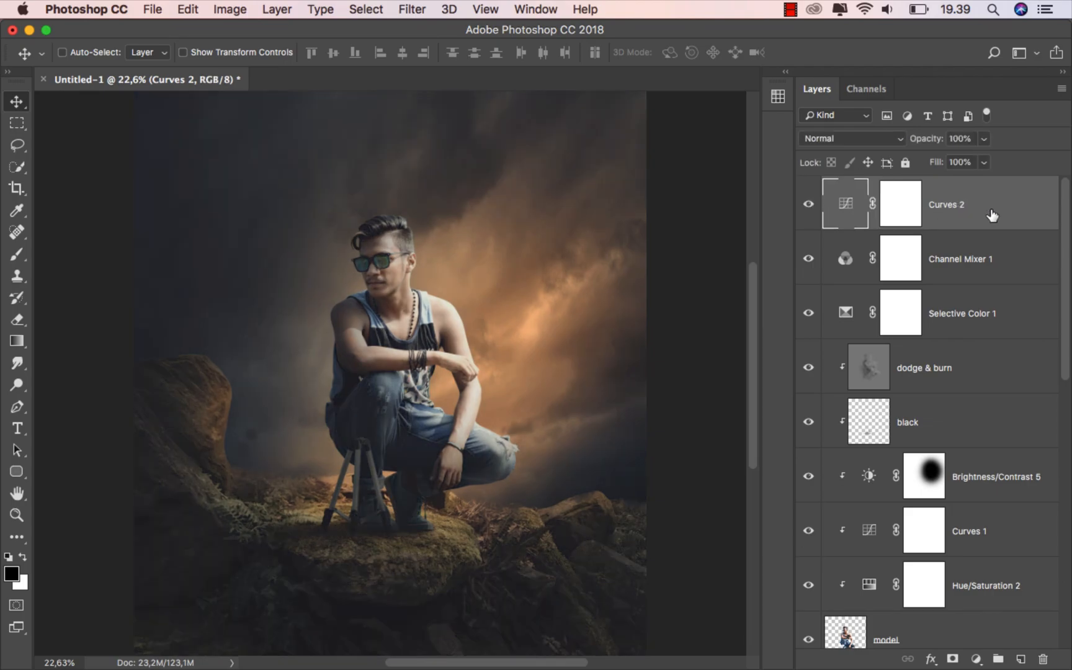
Save the image as 'ok' in JPEG format, accepting the JPEG quality options
{"action": "left_click", "coordinate": [152, 9]}
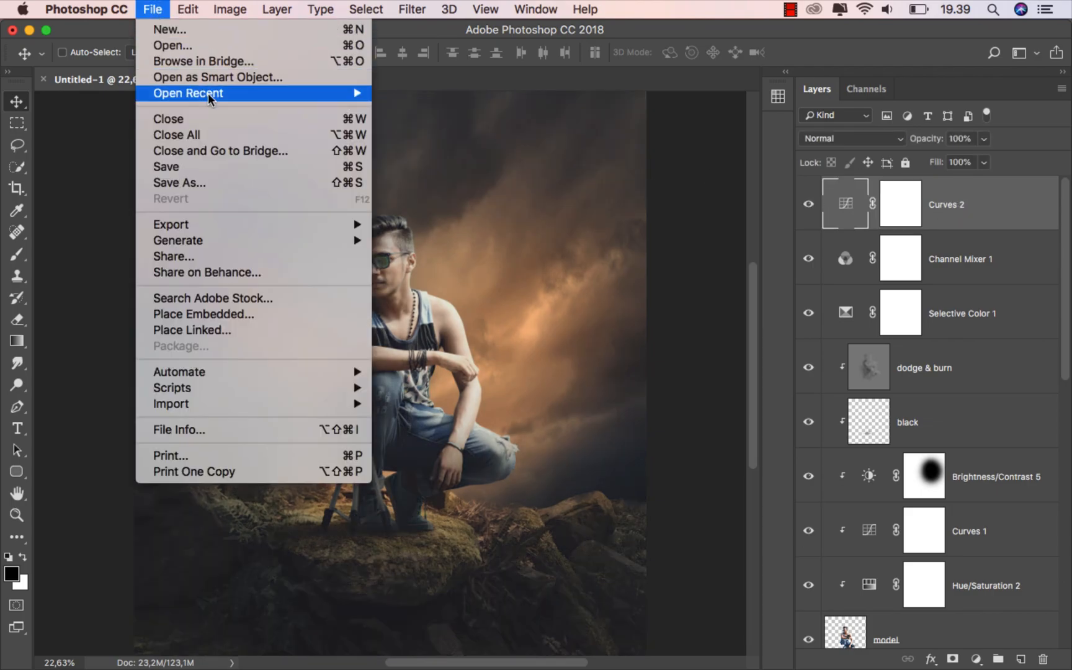
{"action": "left_click", "coordinate": [239, 183]}
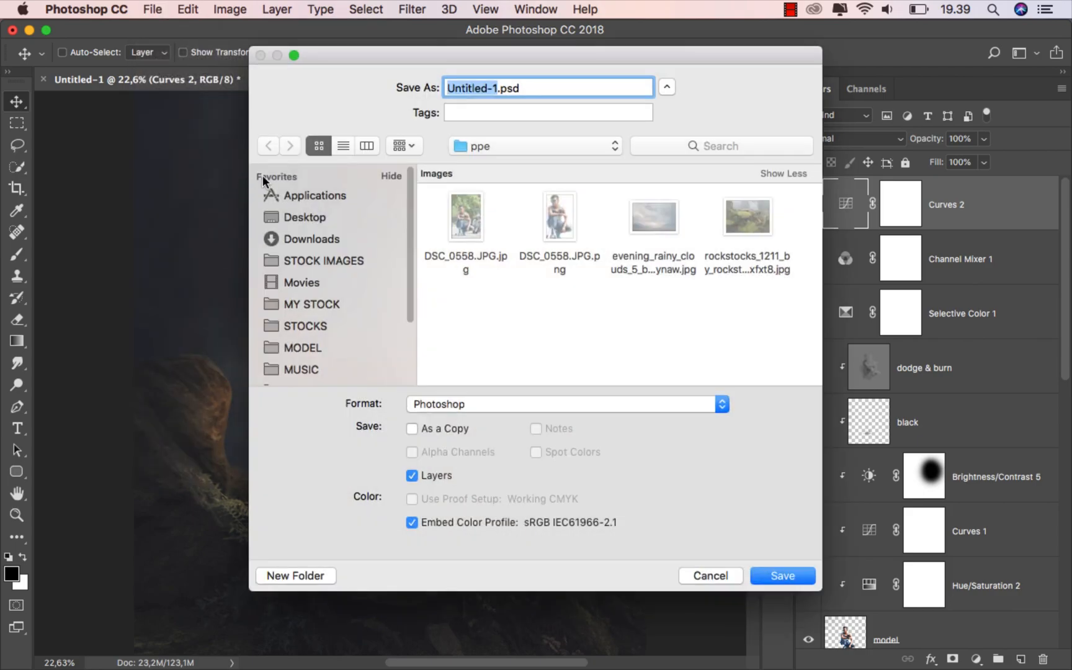
{"action": "type", "text": "ok"}
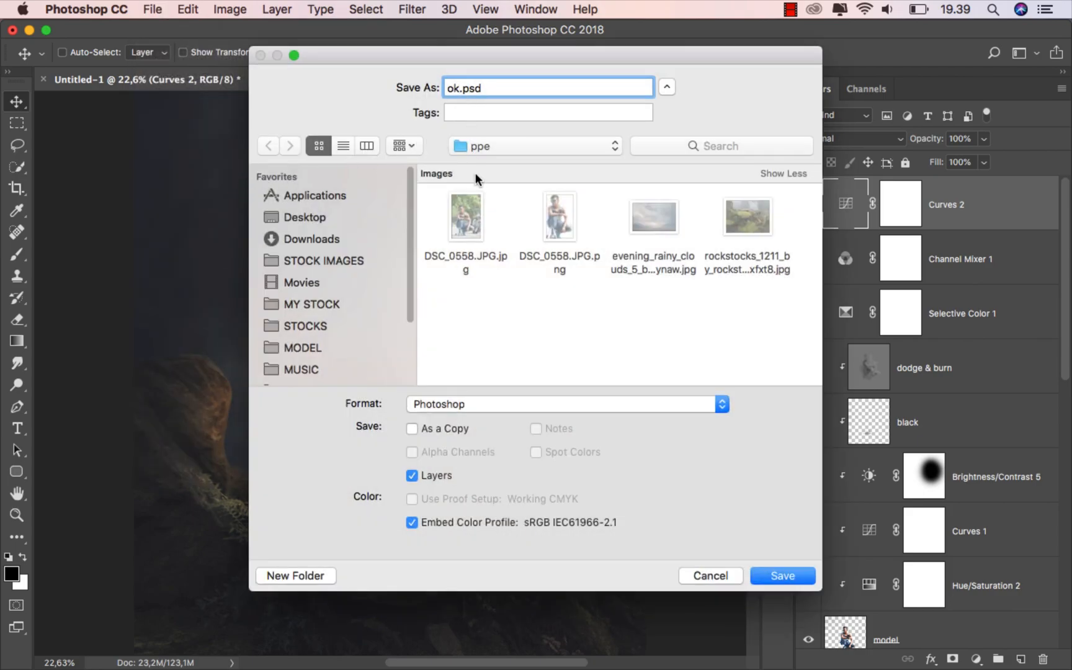
{"action": "left_click", "coordinate": [507, 400]}
{"action": "left_click", "coordinate": [525, 503]}
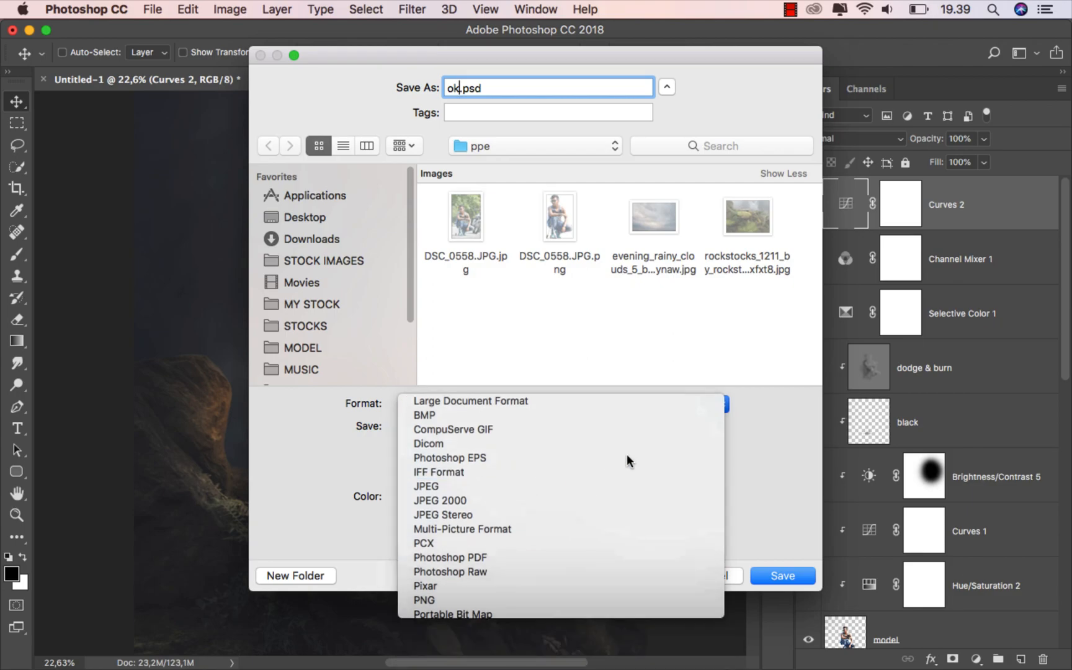
{"action": "left_click", "coordinate": [799, 575]}
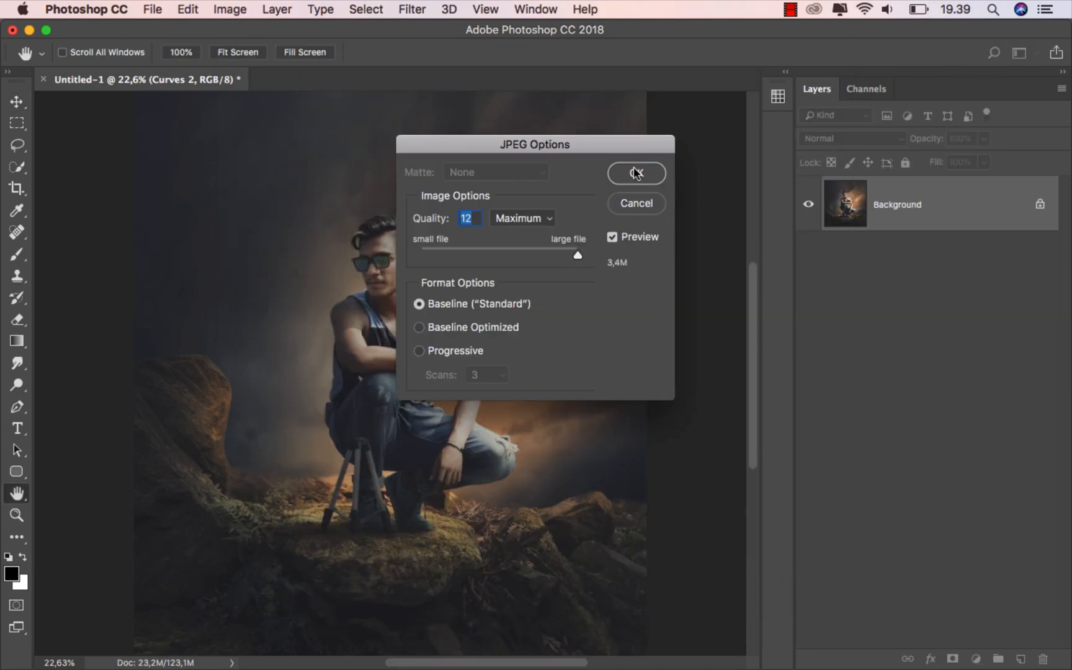
{"action": "left_click", "coordinate": [636, 173]}
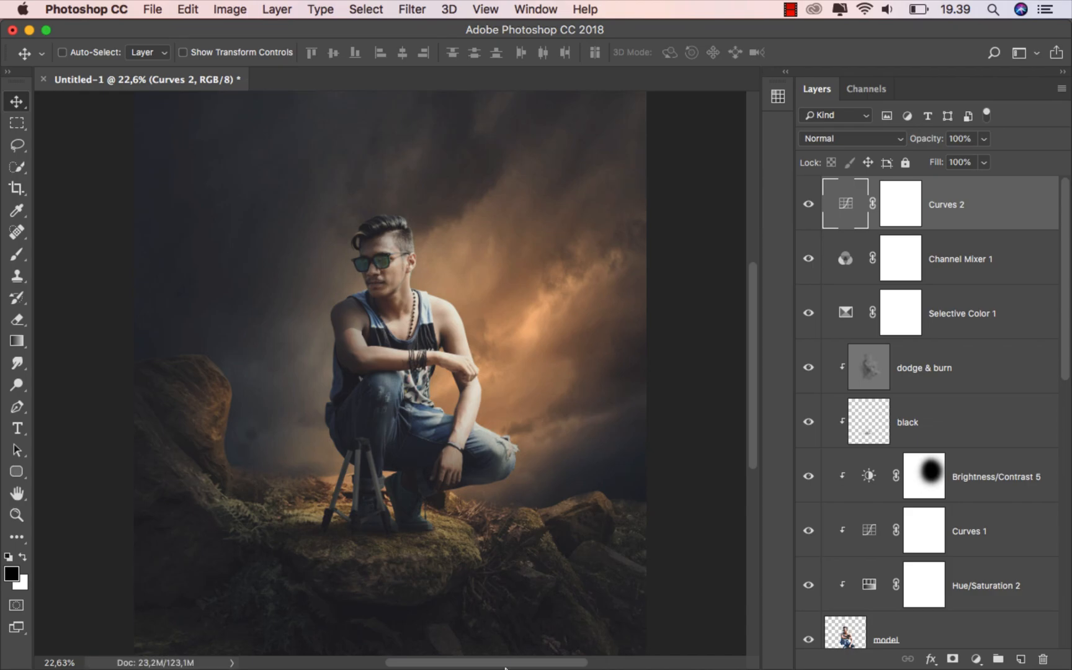
Preview ok.jpg in Finder with Quick Look
{"action": "mouse_move", "coordinate": [505, 668]}
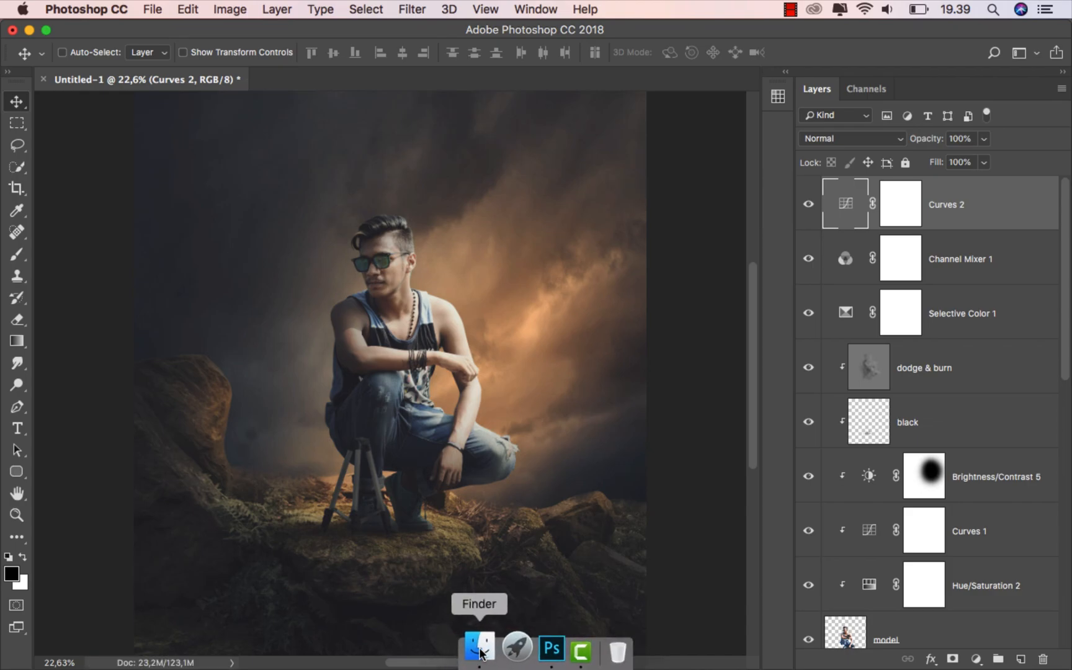
{"action": "left_click", "coordinate": [480, 651]}
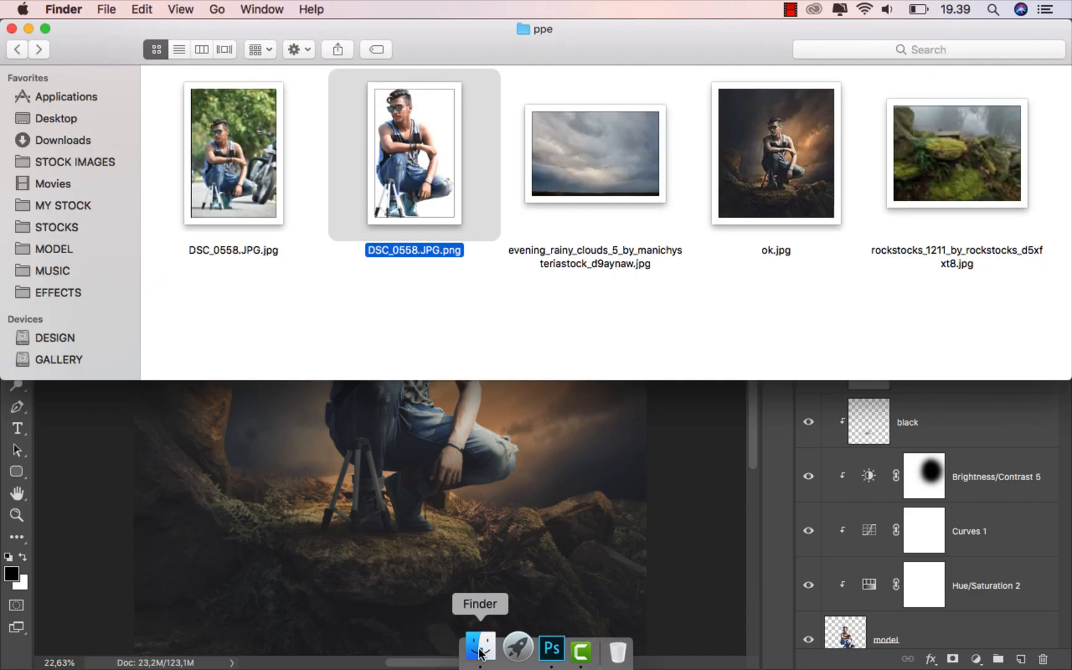
{"action": "left_click", "coordinate": [769, 199]}
{"action": "key", "text": "space"}
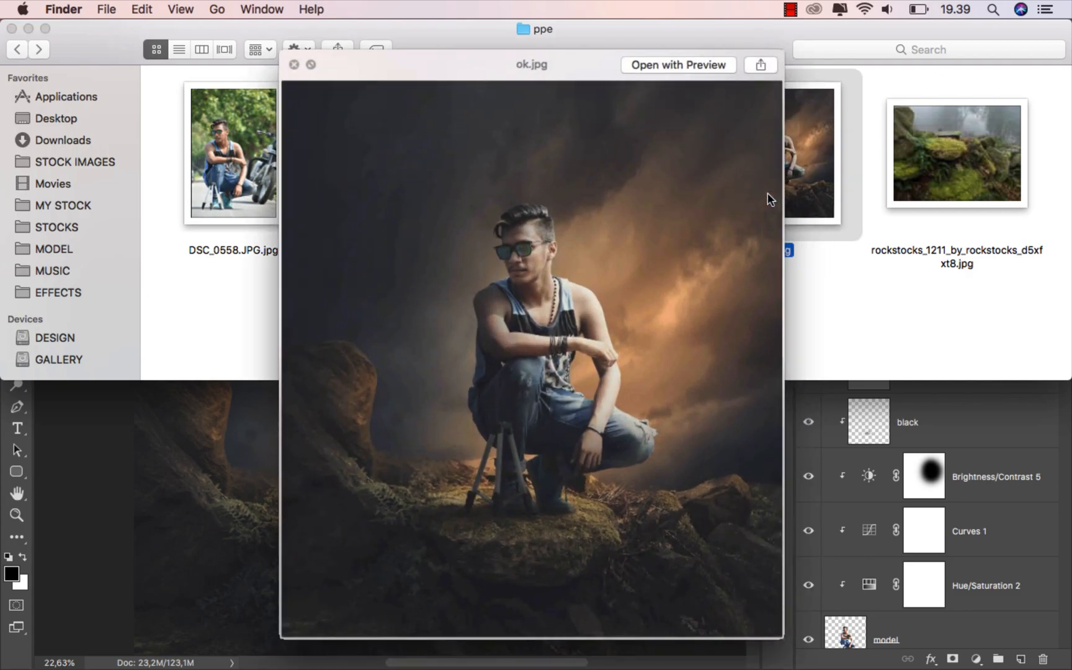